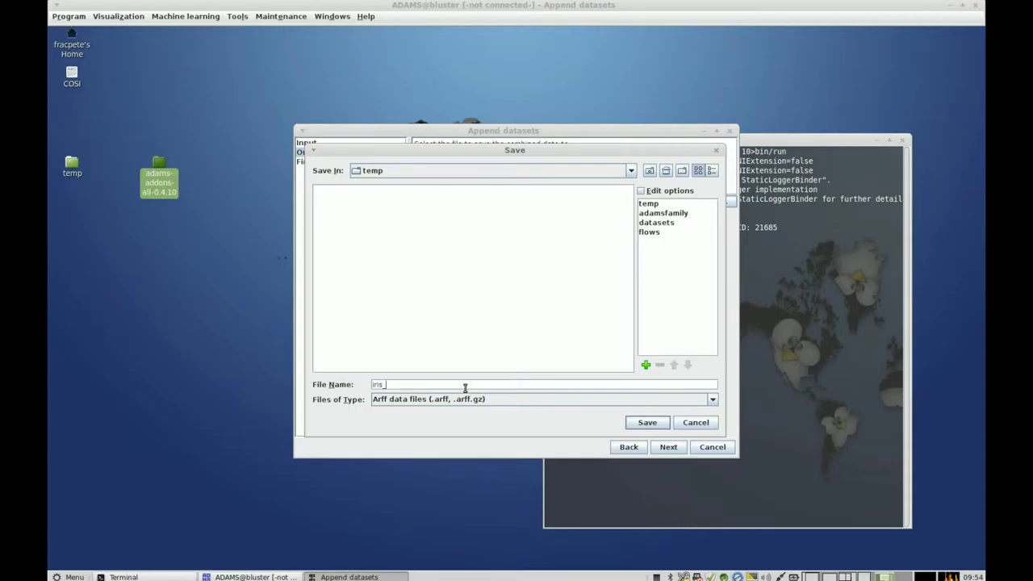
Step: Save the combined output as iris_all.arff in the temp folder and run the append process
type("all.arff")
key("Return")
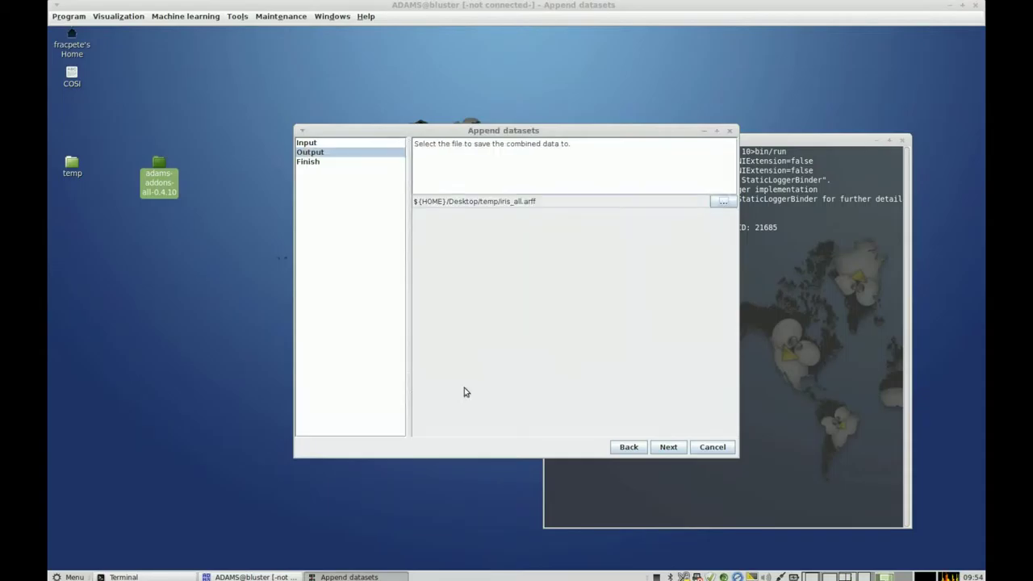
left_click(670, 449)
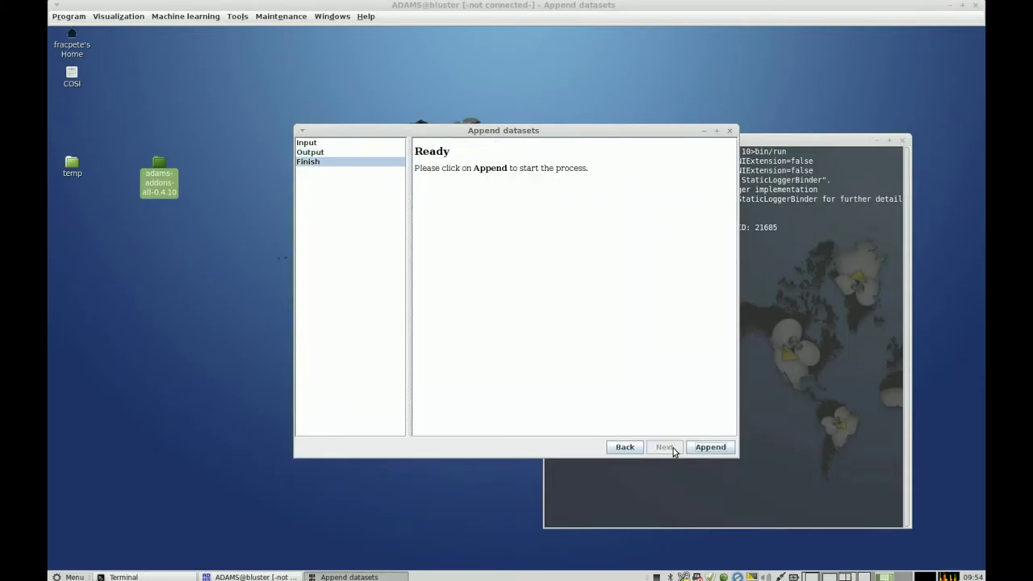
left_click(711, 449)
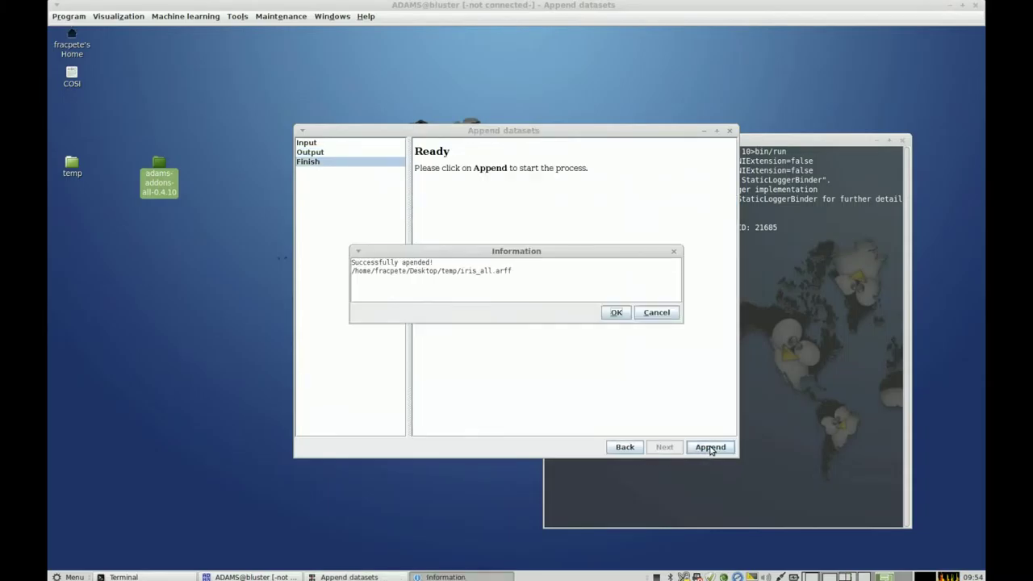
Step: Copy the full path of the appended iris_all.arff file from the information message
left_click_drag(510, 274, 350, 277)
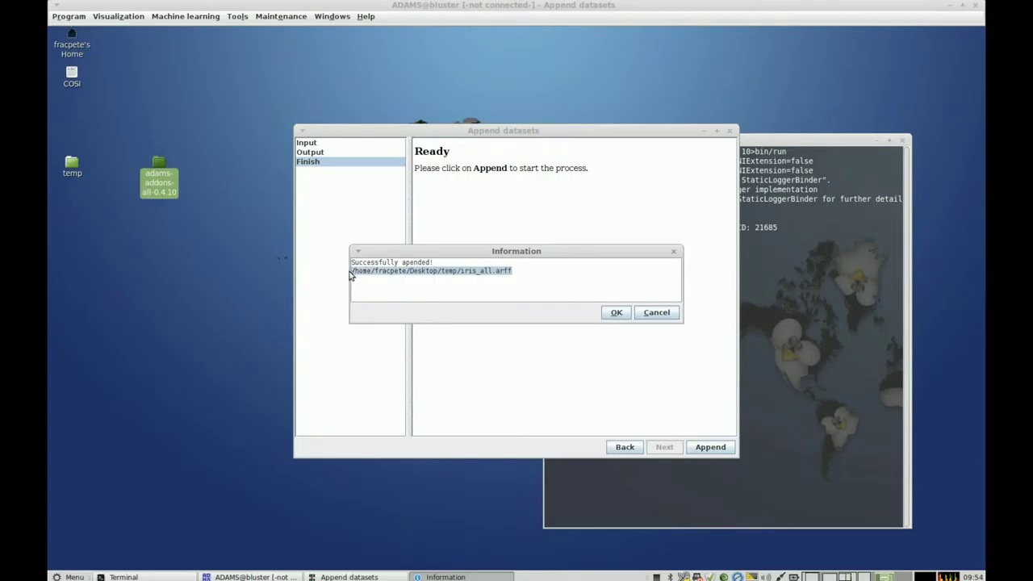
right_click(350, 276)
left_click(381, 280)
Step: Load iris_all.arff from the copied path into the Multi-Explorer to check it, then close the Explorer and dismiss the append message
left_click(197, 16)
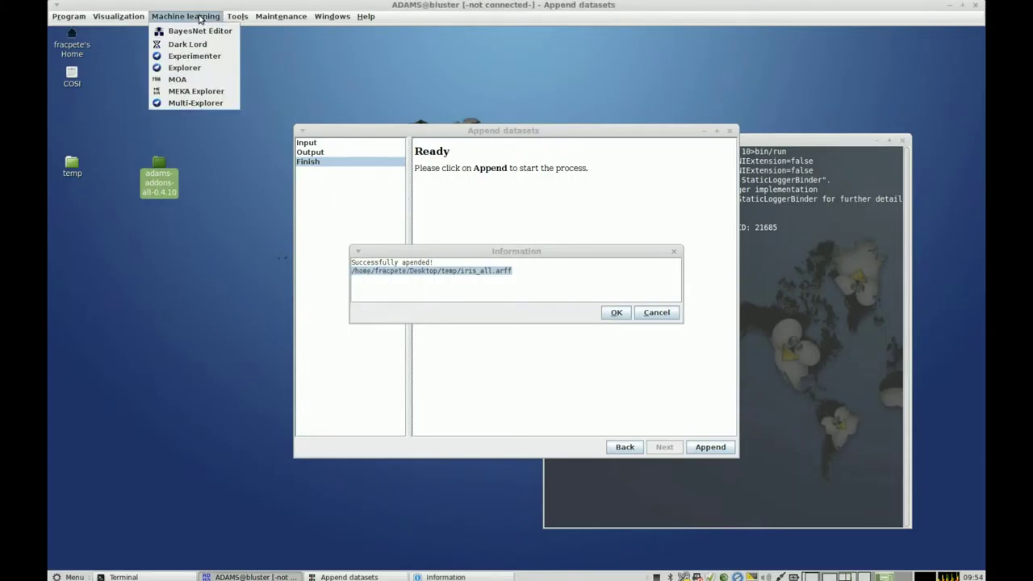
left_click(205, 101)
left_click(236, 115)
left_click(243, 126)
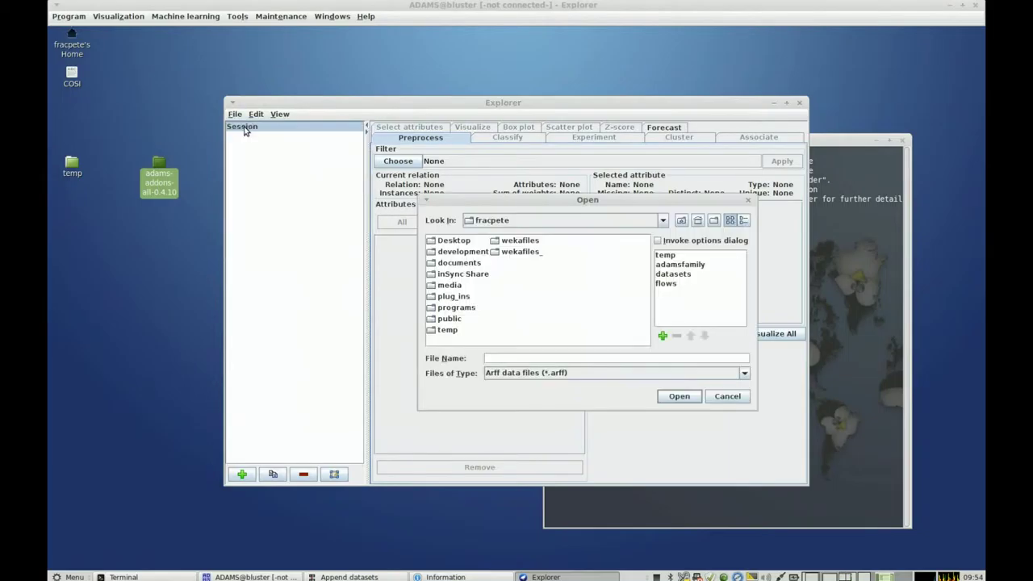
key("ctrl+v")
left_click(679, 395)
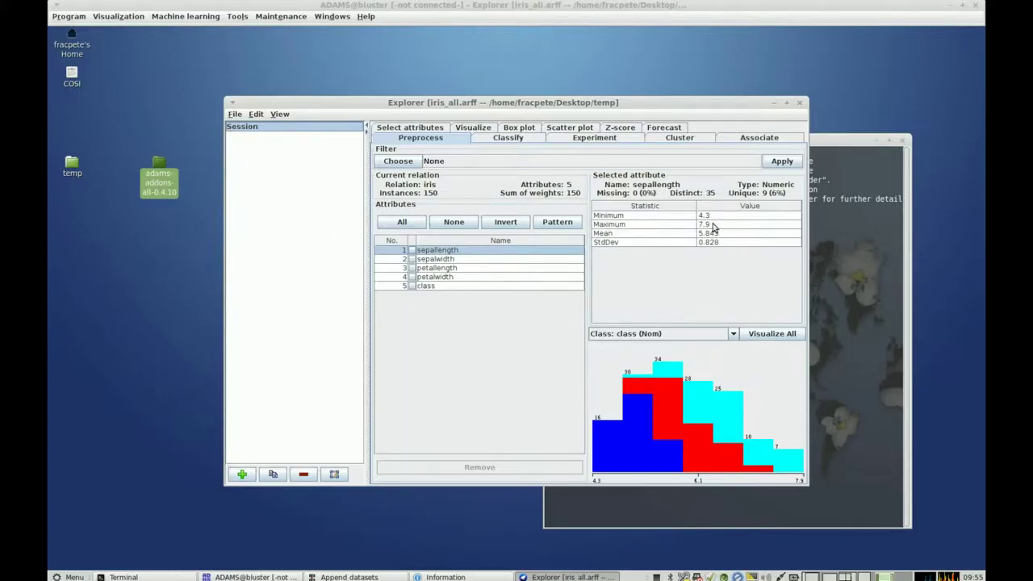
left_click(802, 105)
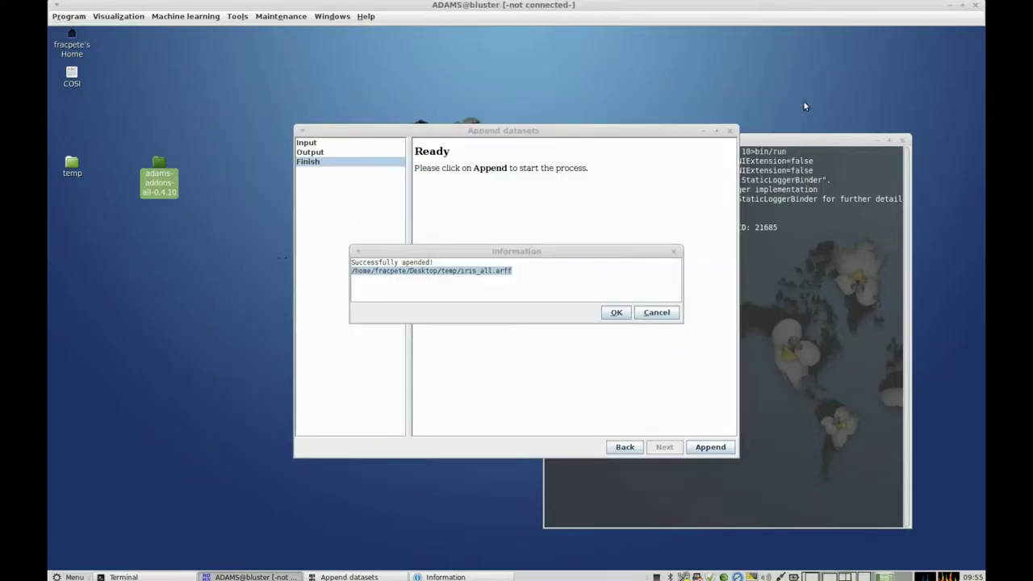
left_click(617, 313)
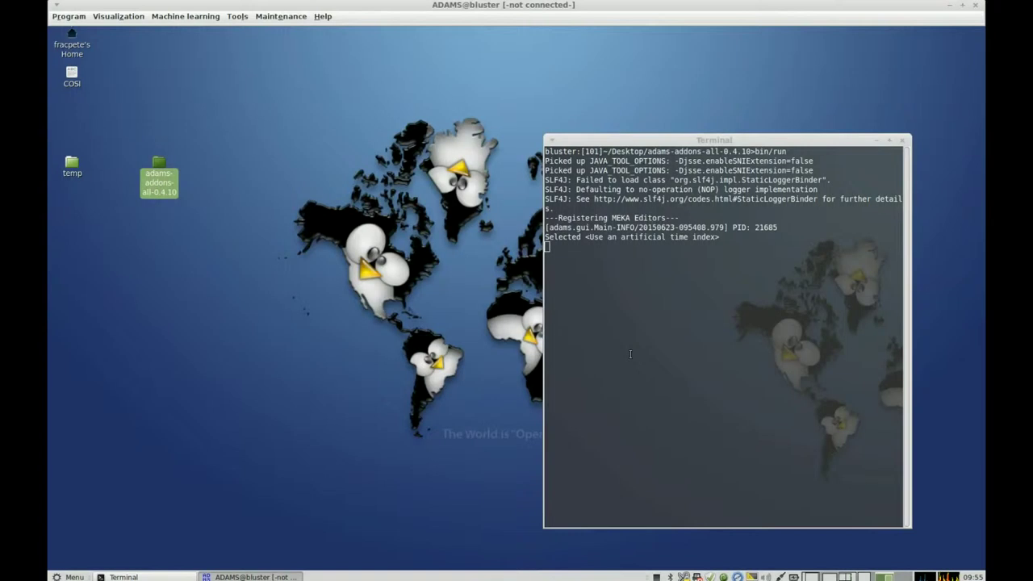
Step: Start batch-filtering datasets with iris1.arff, iris2.arff and iris3.arff from the flows data folder as input
left_click(238, 16)
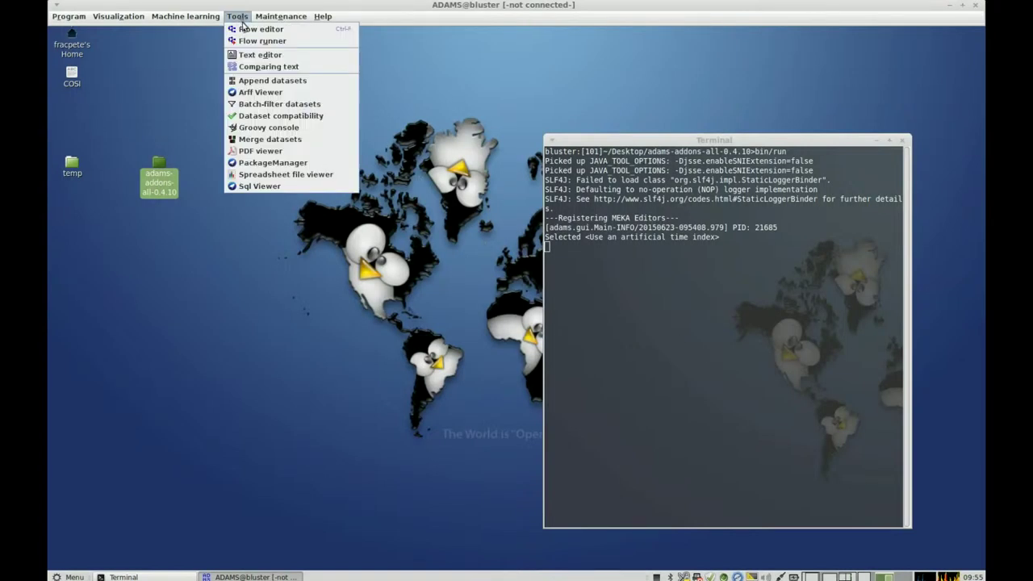
left_click(305, 105)
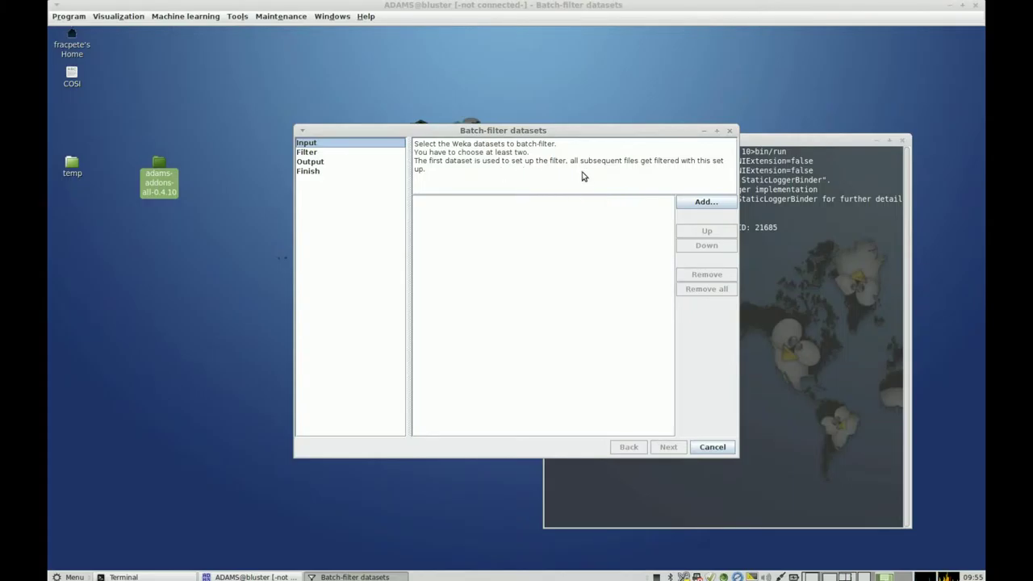
left_click(702, 203)
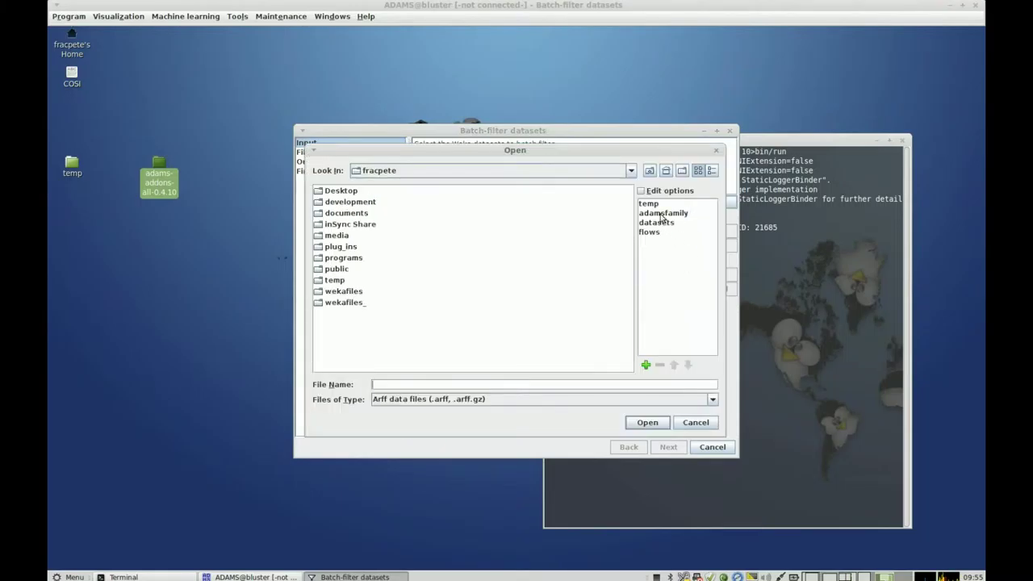
left_click(657, 232)
double_click(340, 249)
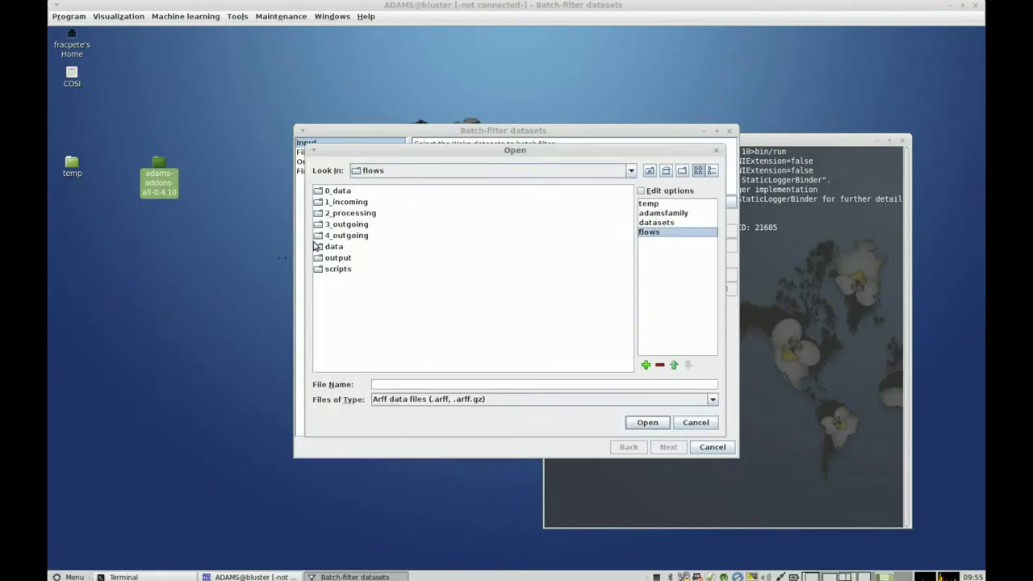
left_click(354, 303)
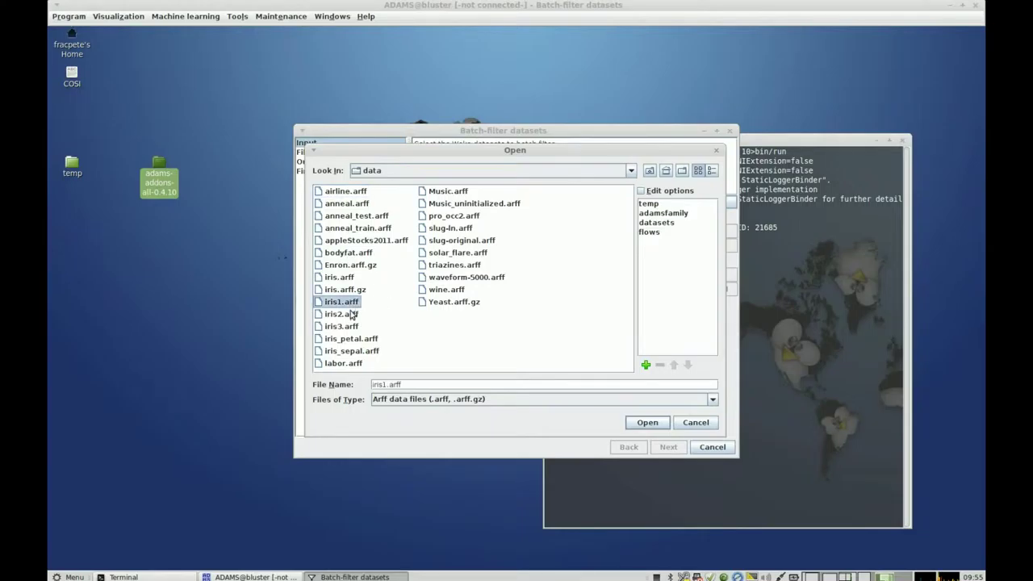
left_click(353, 327, "shift")
left_click(648, 422)
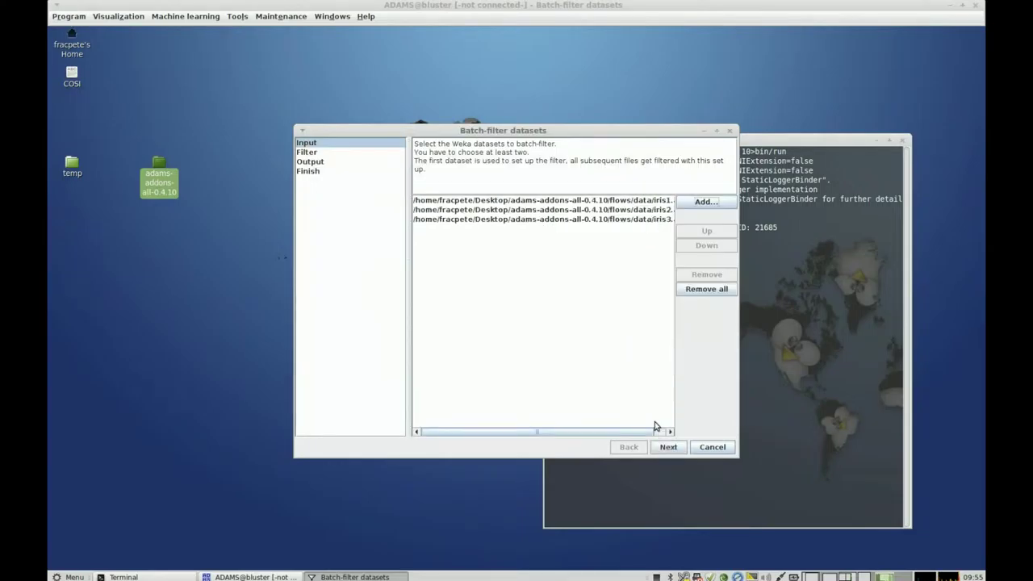
left_click(668, 448)
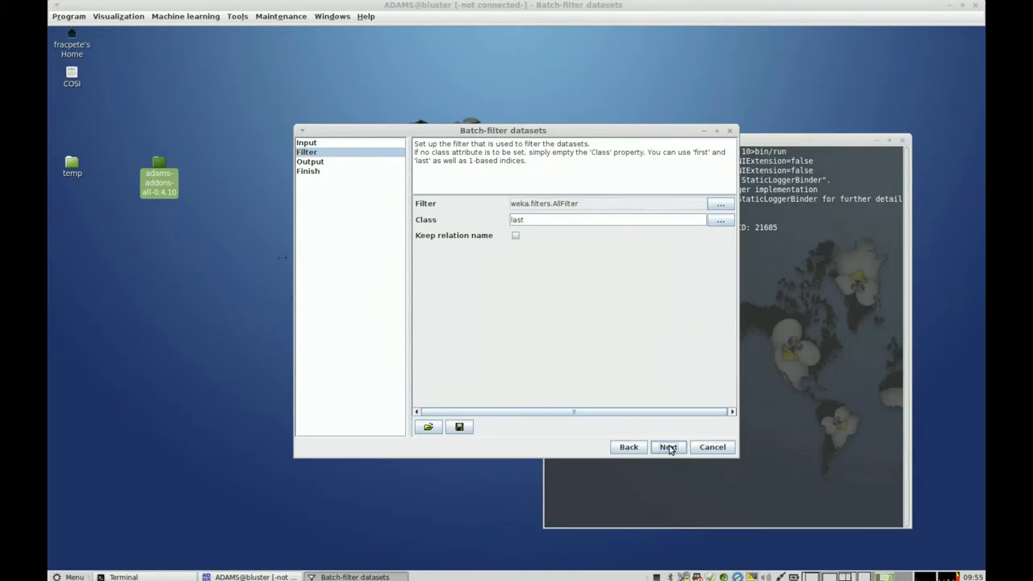
Step: Enable keeping the relation name and browse the unsupervised attribute and instance filters available for the batch filter
left_click(524, 236)
left_click(721, 206)
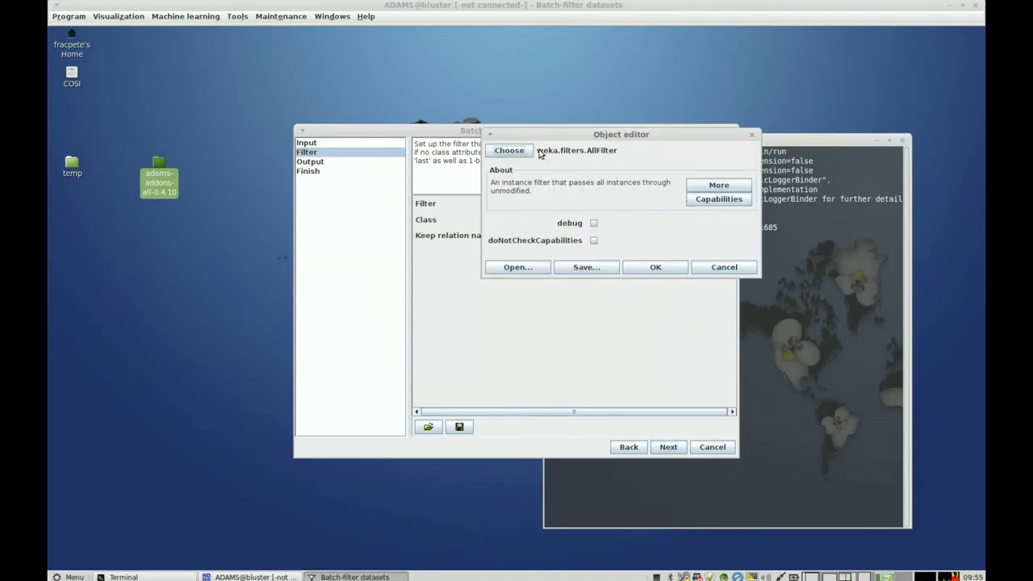
left_click(510, 151)
left_click(516, 237)
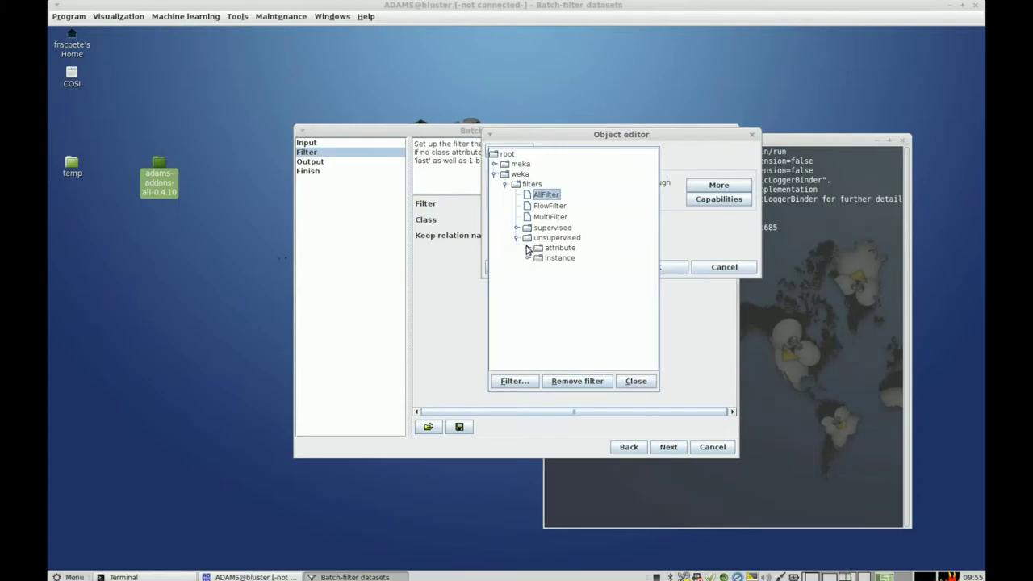
left_click(527, 248)
left_click_drag(659, 185, 658, 158)
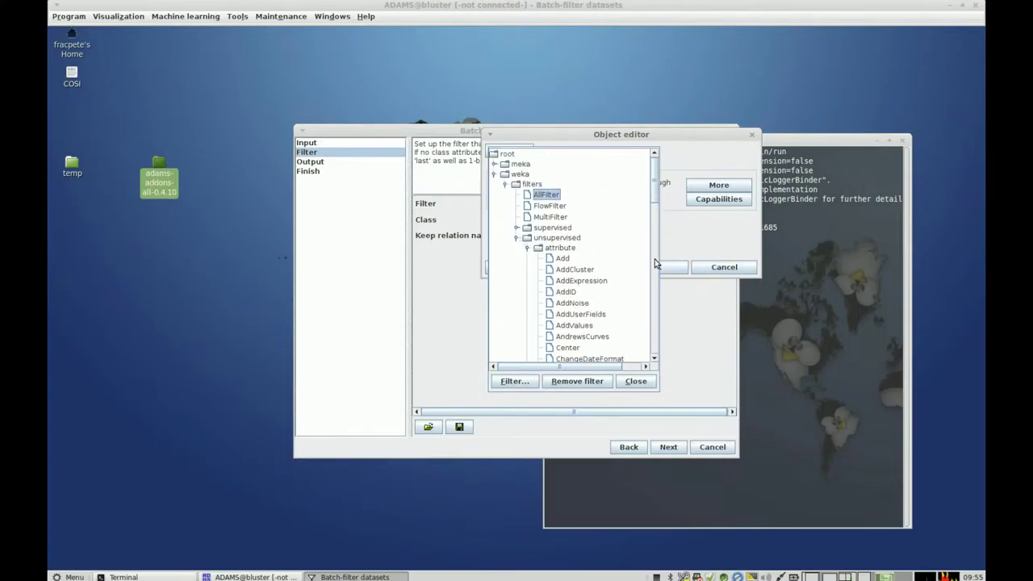
left_click(528, 248)
left_click(528, 258)
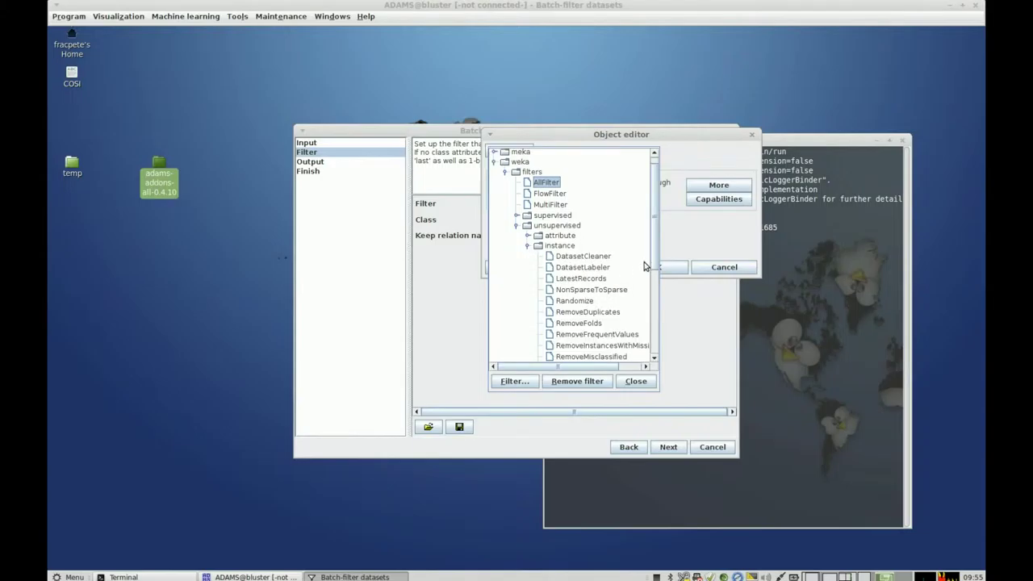
scroll(653, 267, "down", 5)
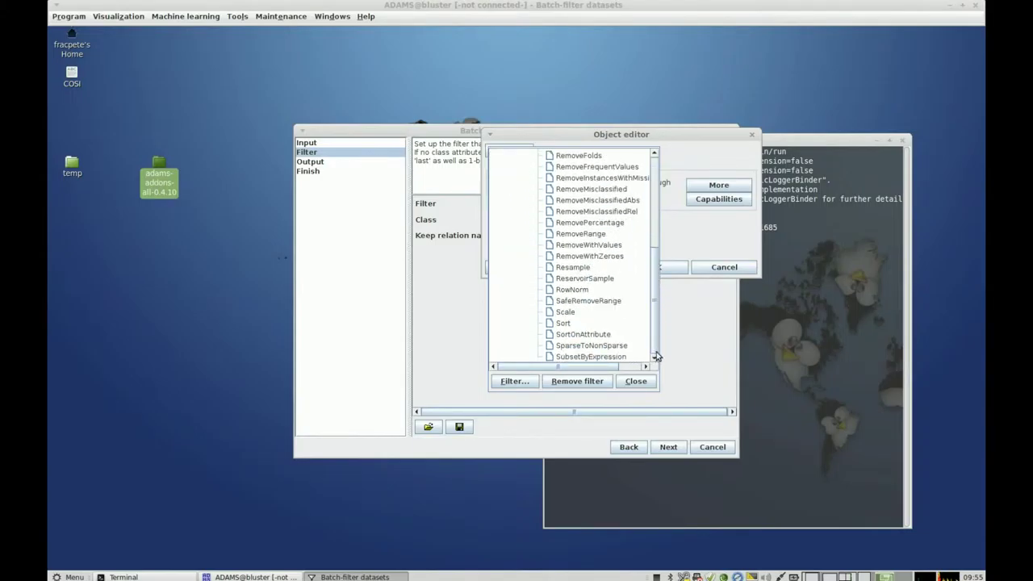
left_click_drag(654, 343, 661, 244)
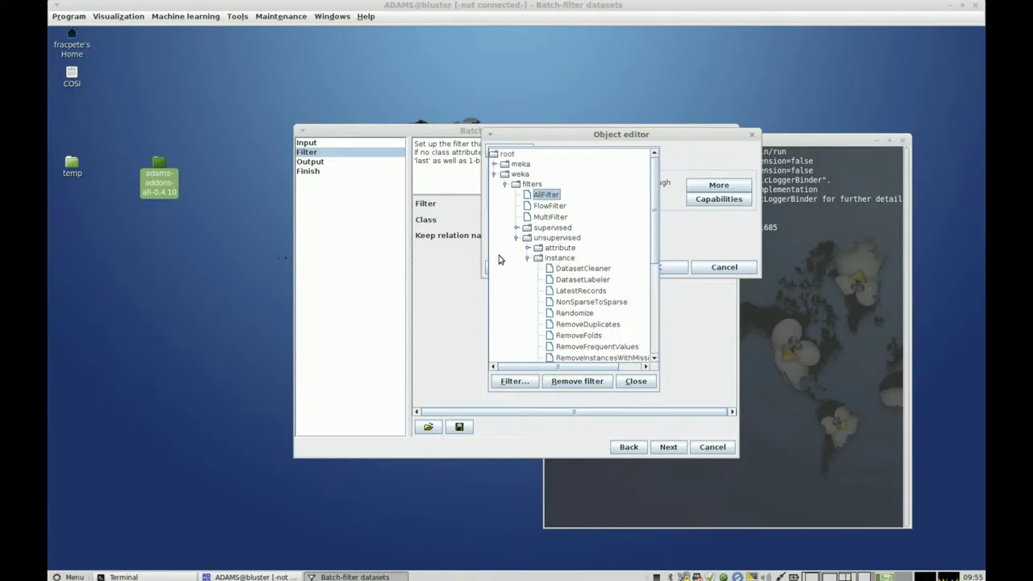
Step: Set the batch filter to the unsupervised attribute filter AndrewsCurves with its default options and proceed to the output settings
left_click(528, 247)
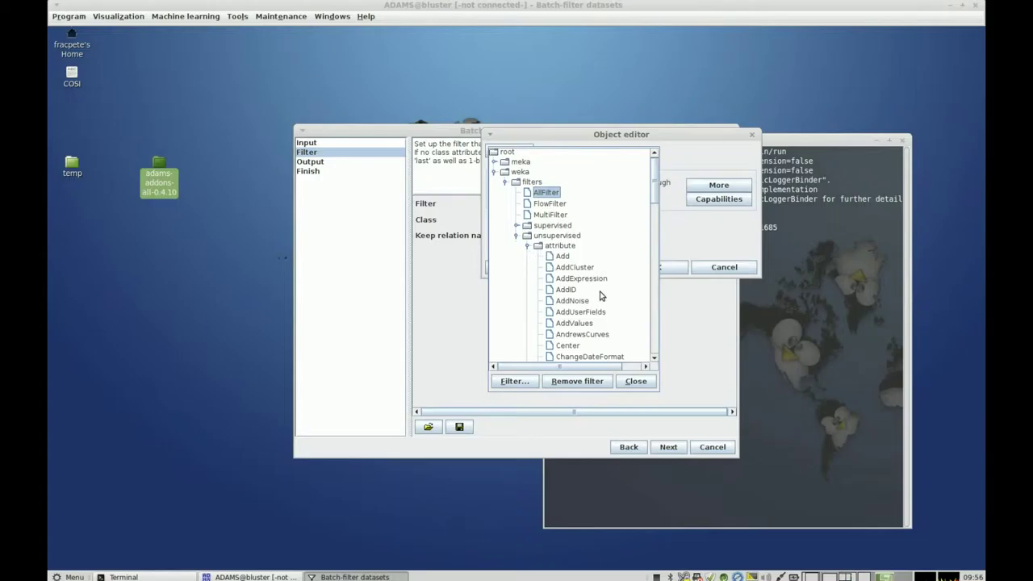
scroll(600, 297, "down", 3)
left_click(592, 234)
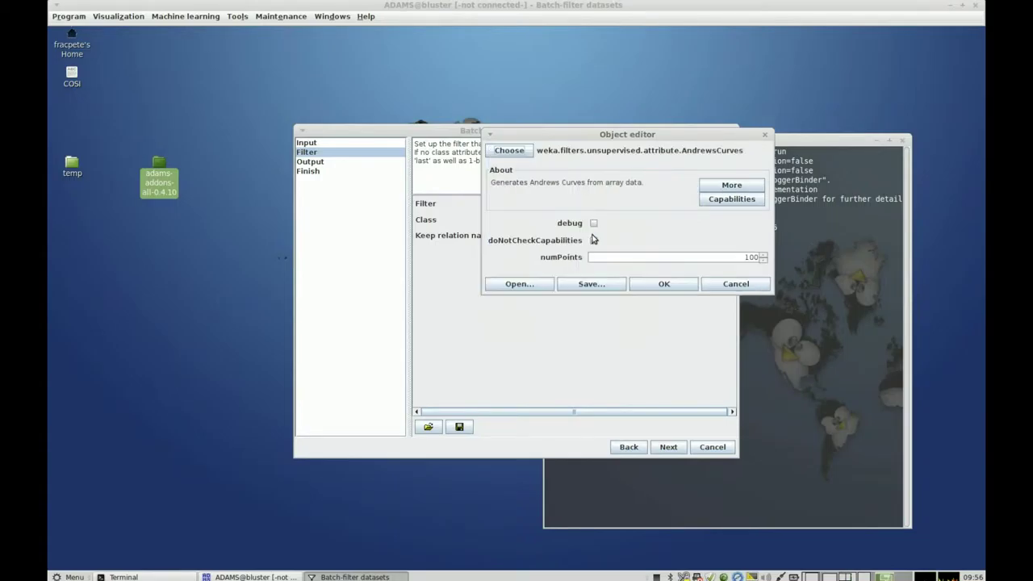
left_click(678, 287)
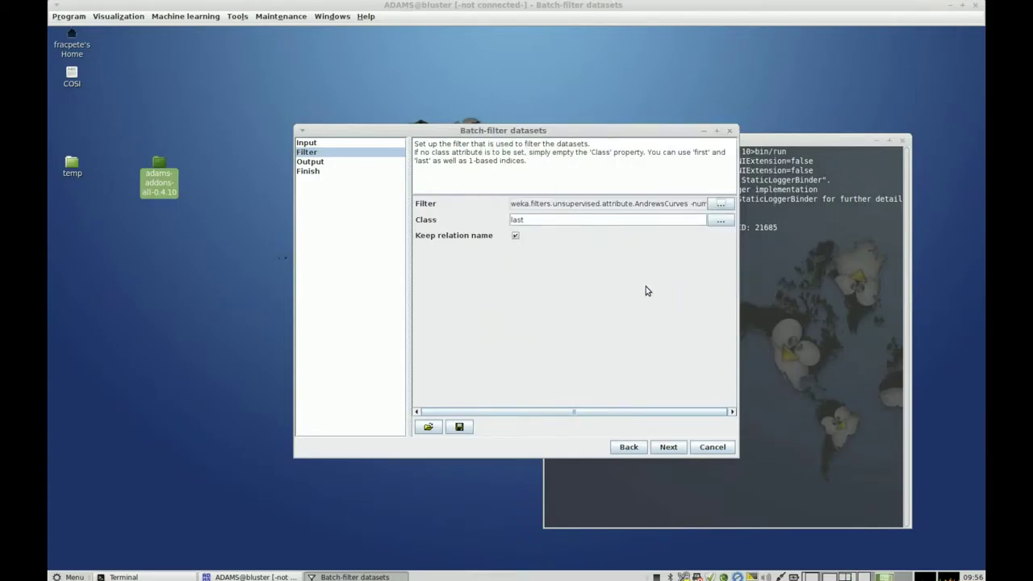
left_click(676, 450)
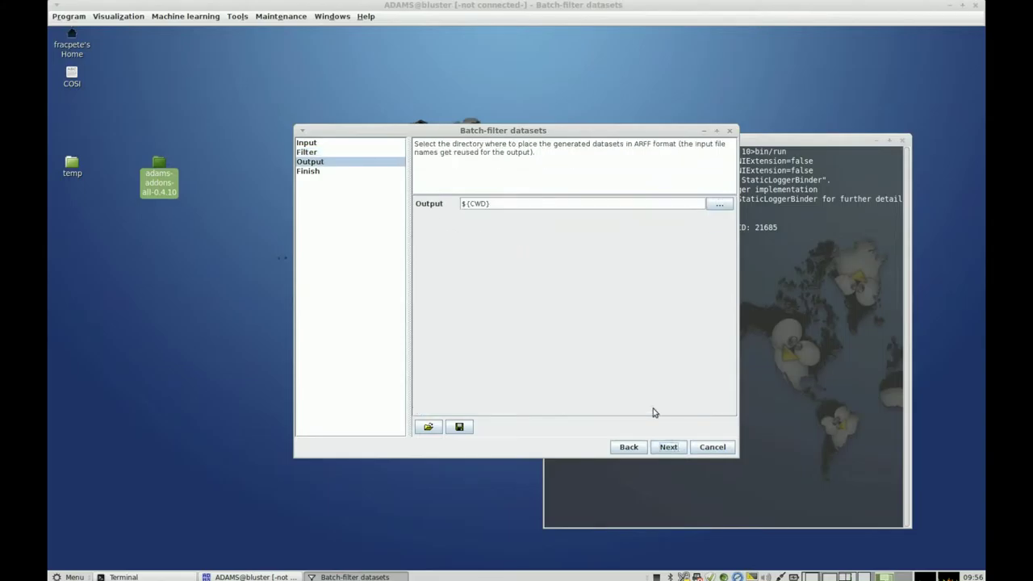
Step: Set the output directory to the temp folder on the Desktop and run the batch filter
left_click(719, 204)
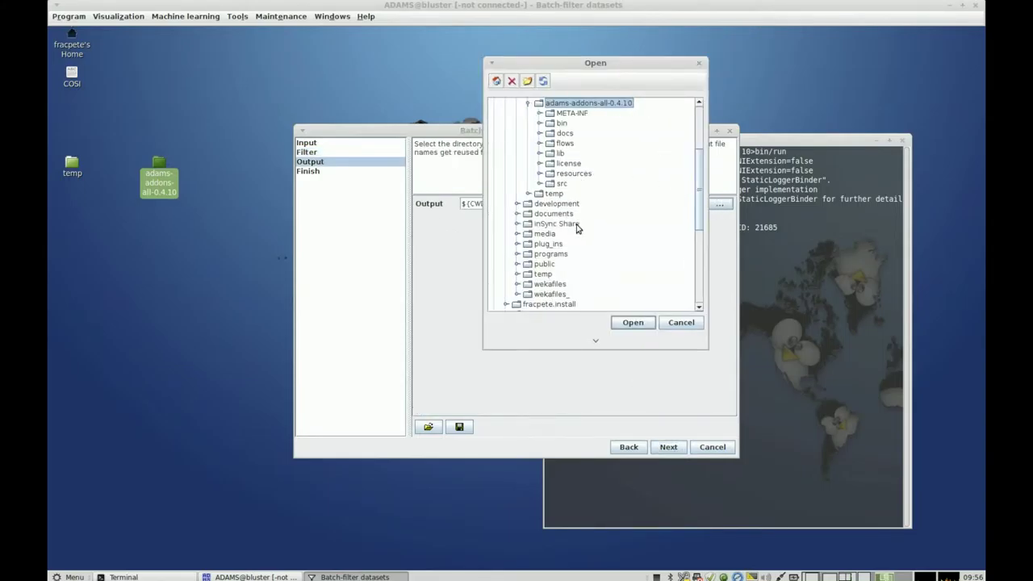
scroll(563, 269, "up", 4)
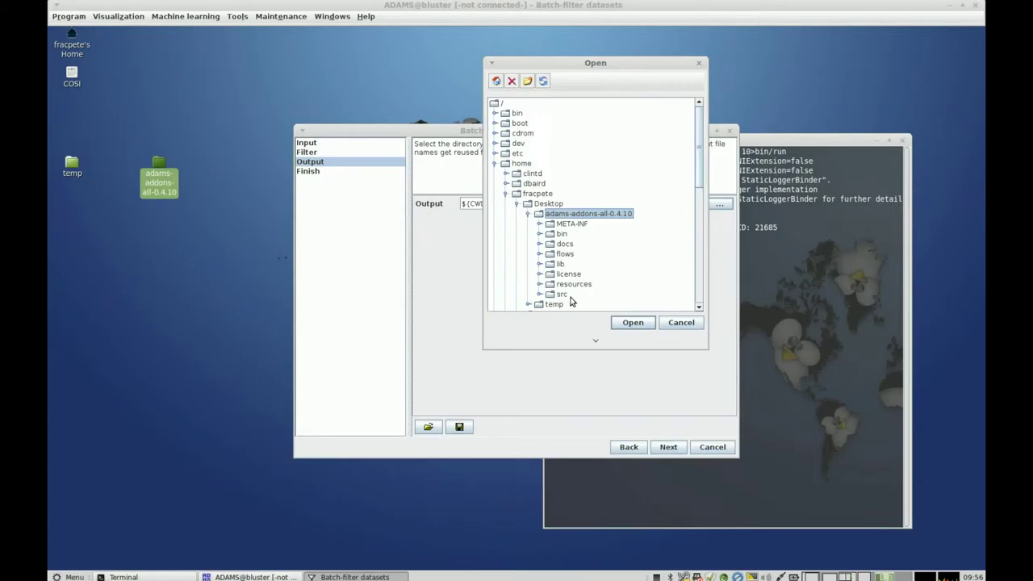
left_click(593, 343)
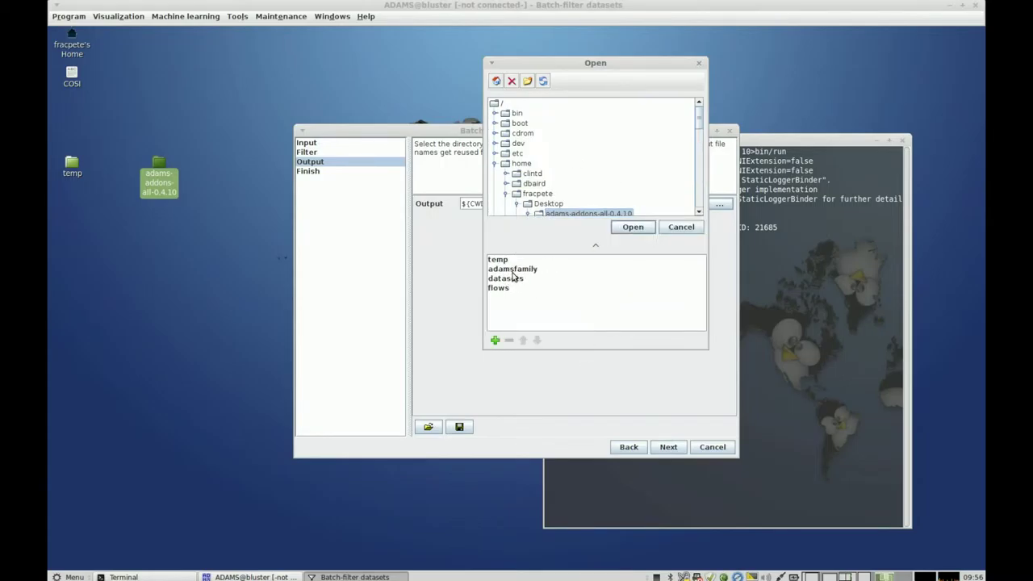
scroll(598, 131, "down", 1)
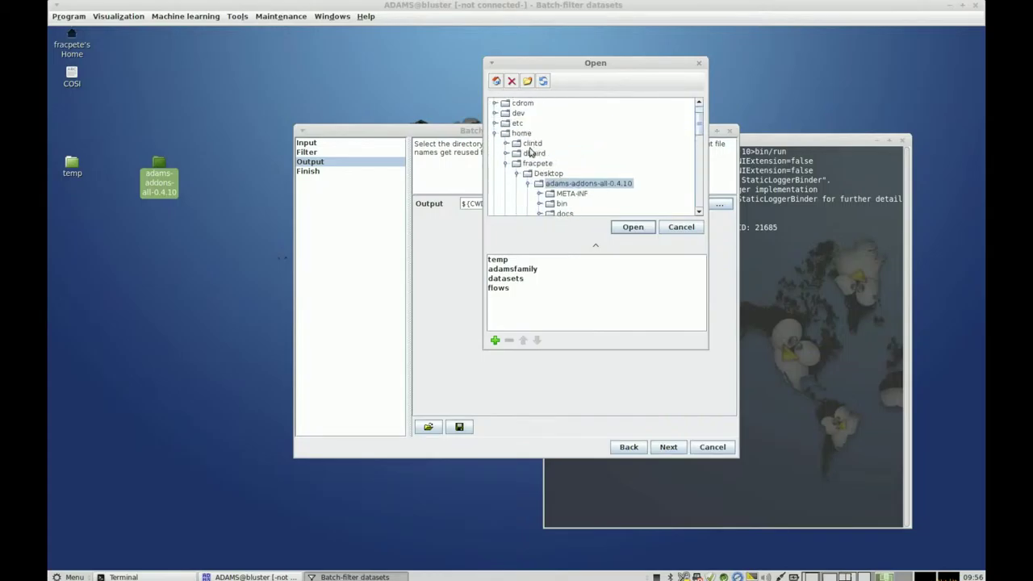
left_click(517, 174)
left_click(518, 173)
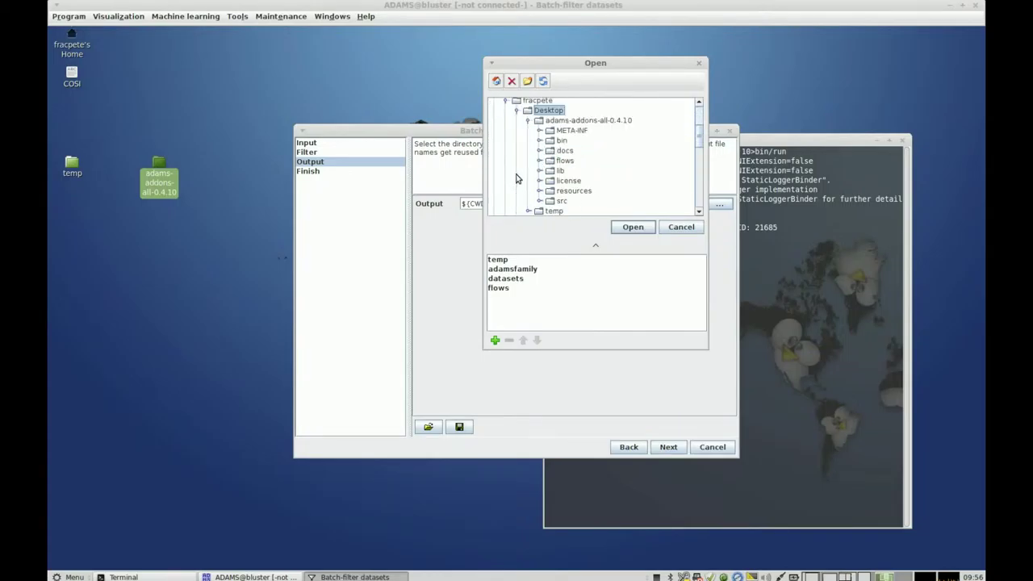
left_click(549, 212)
left_click(633, 229)
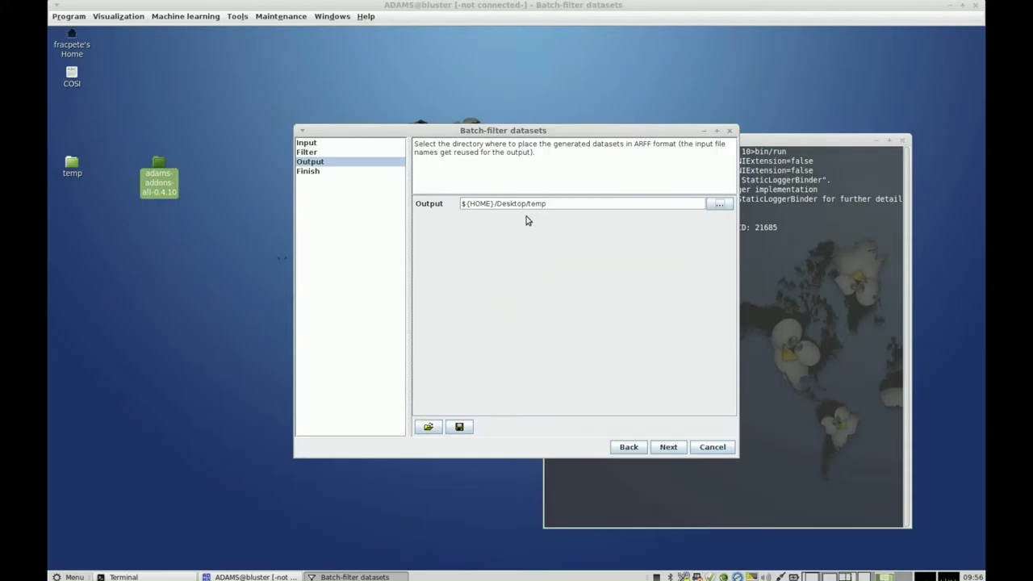
left_click(675, 449)
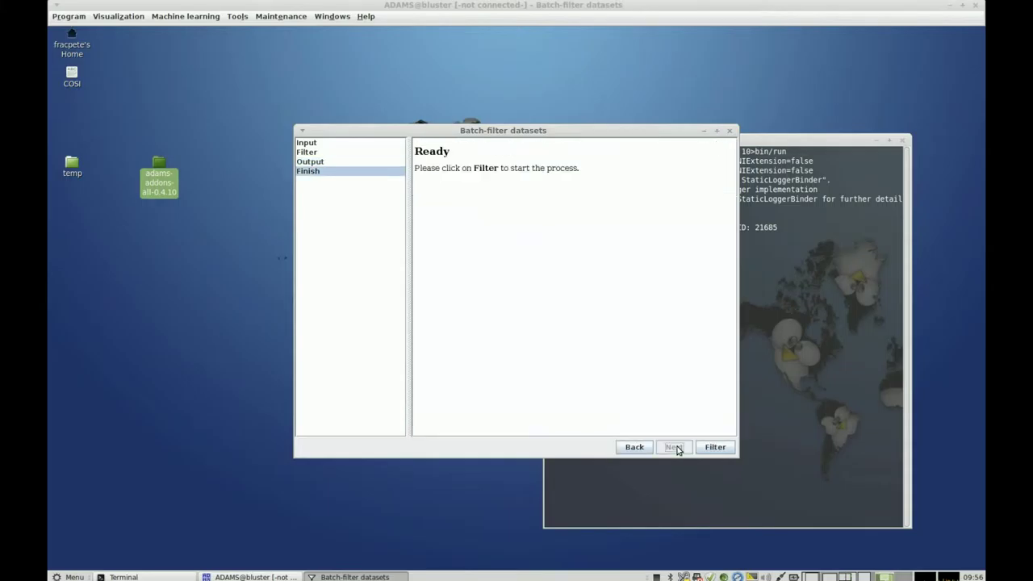
left_click(714, 448)
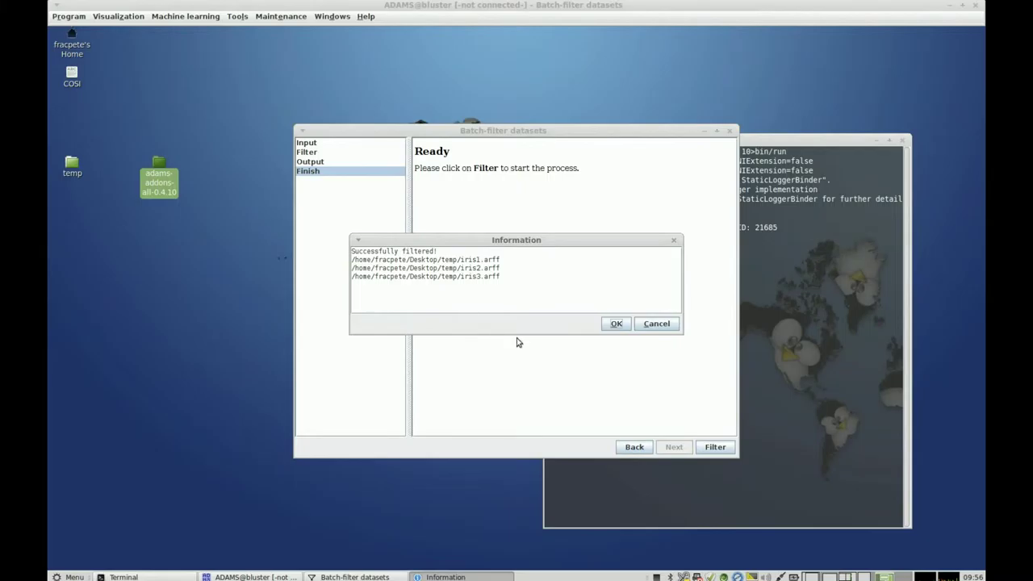
Step: Open the Multi-Explorer and copy the path of the filtered iris1.arff from the batch filter's result message
left_click(214, 17)
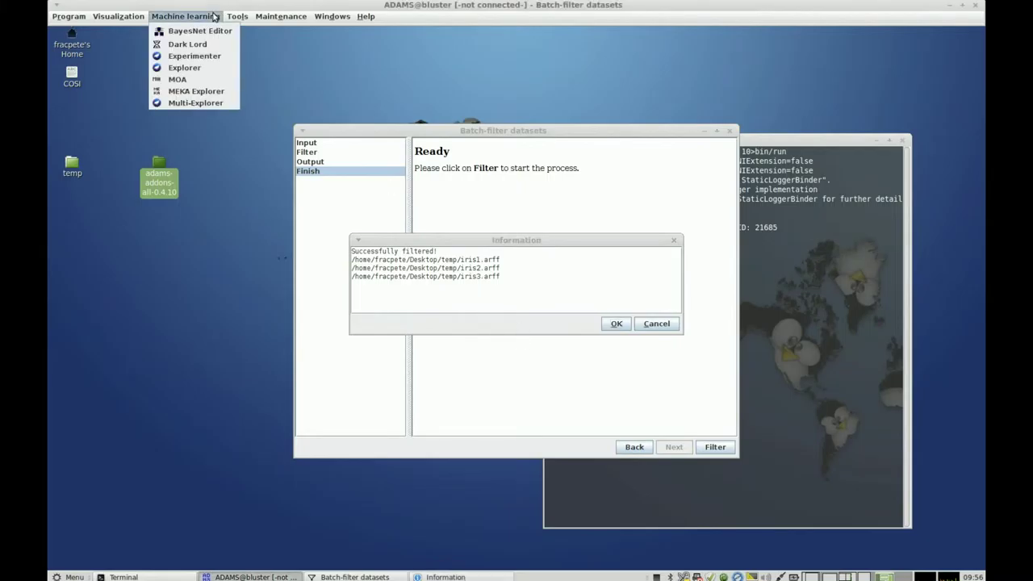
left_click(210, 102)
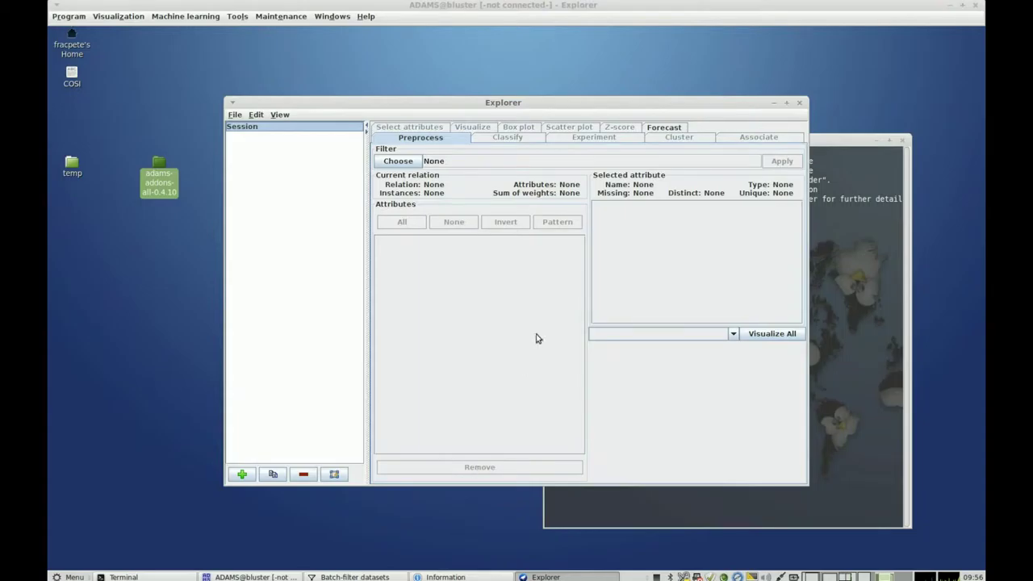
left_click(466, 577)
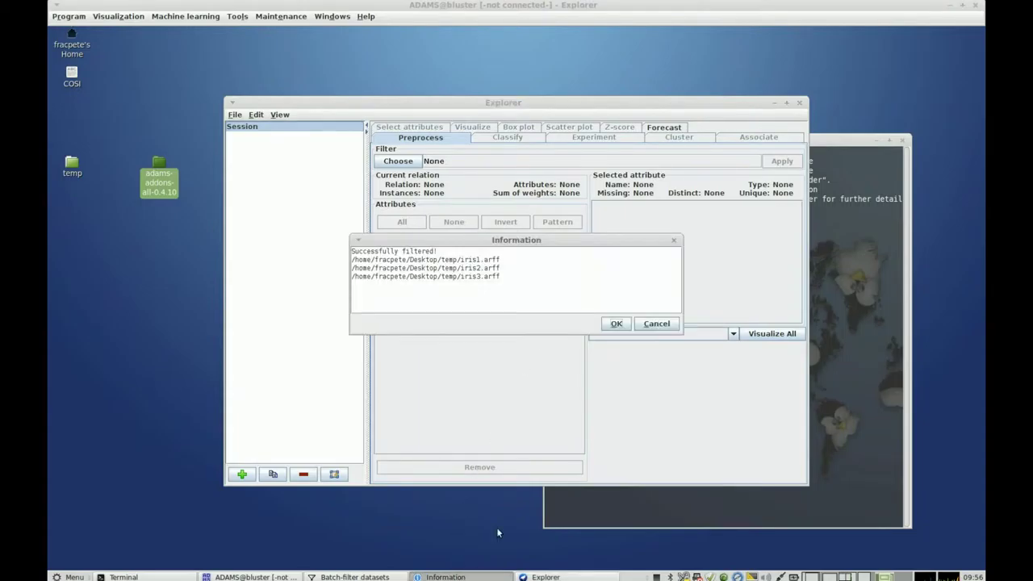
left_click_drag(520, 257, 340, 263)
right_click(389, 261)
left_click(393, 265)
Step: Load the filtered iris1.arff from the Desktop's temp folder into the Explorer and examine its attributes
left_click(233, 115)
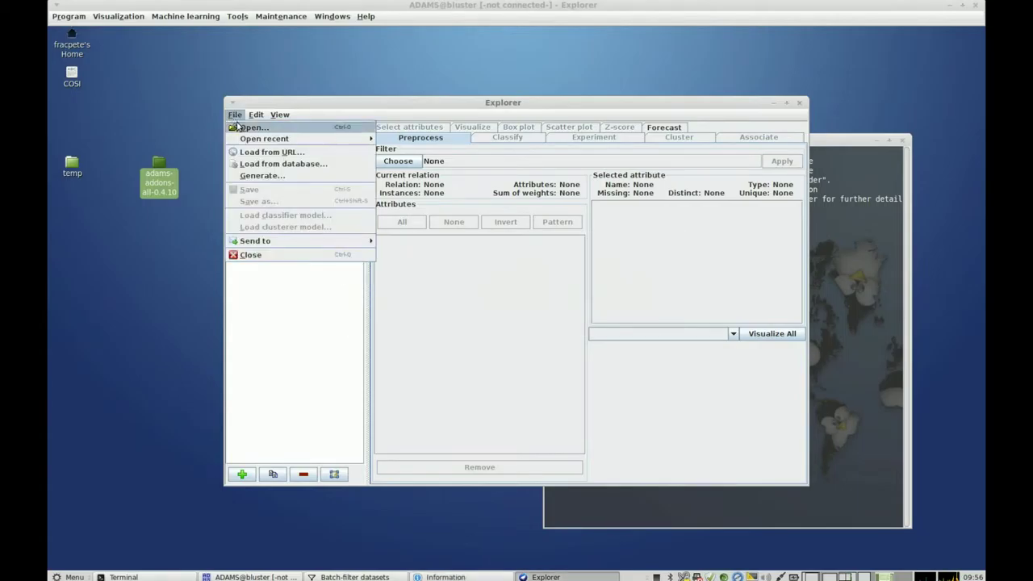
left_click(241, 130)
key("ctrl+v")
left_click(679, 397)
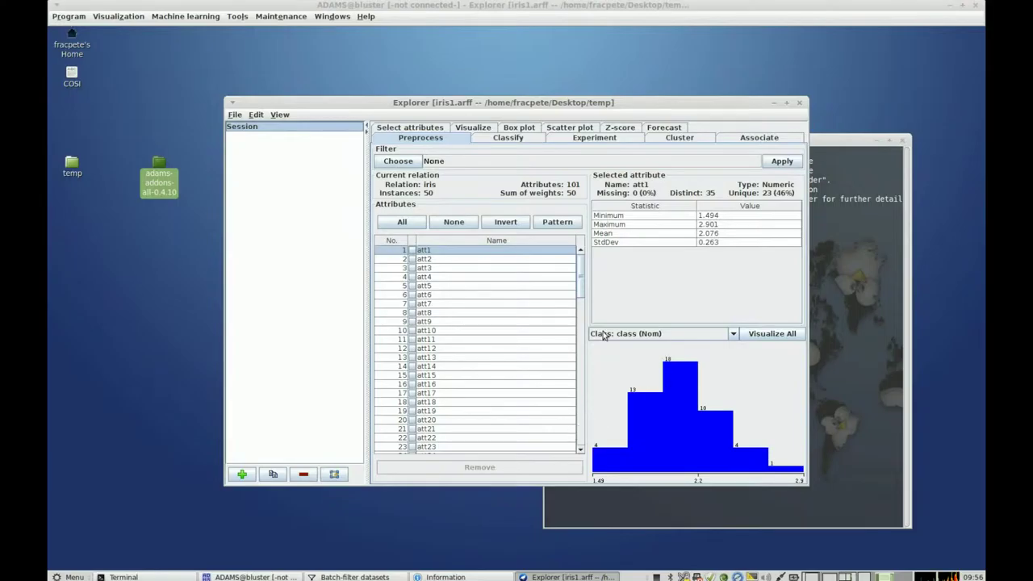
left_click_drag(579, 276, 363, 201)
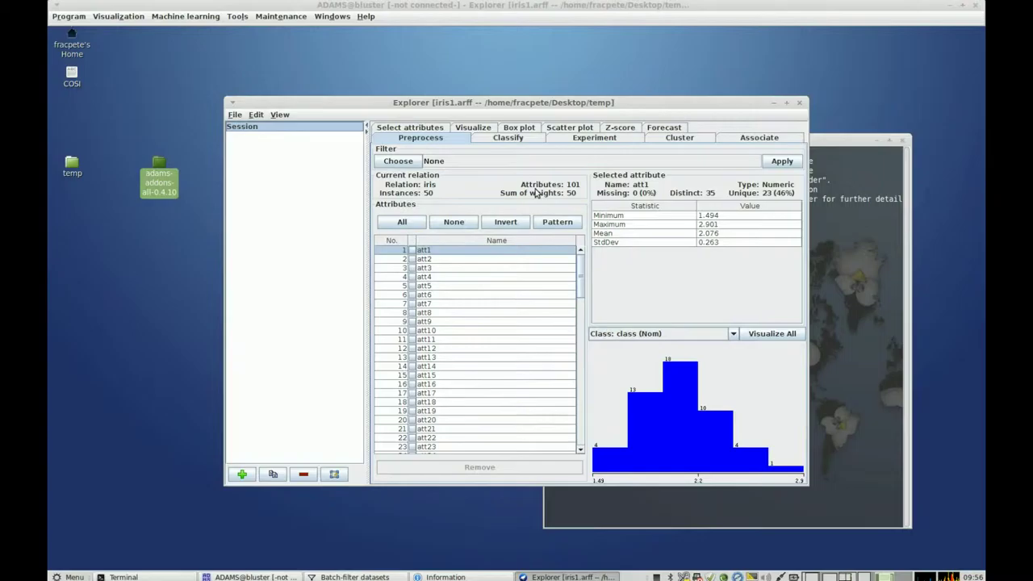
Step: Open the Instance Explorer and load the filtered iris1.arff from disk using the copied path to plot its instances
left_click(144, 17)
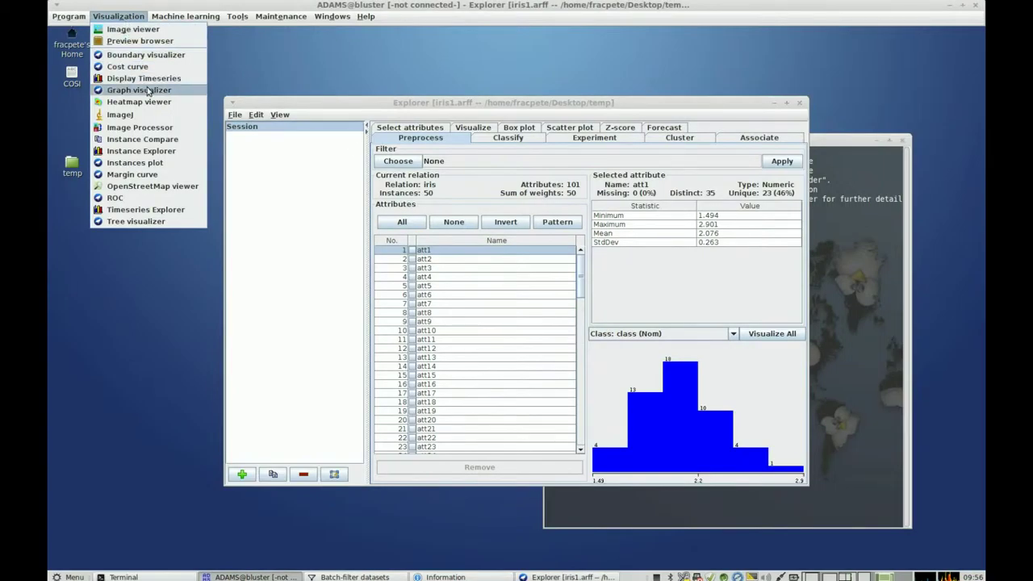
left_click(168, 153)
left_click(306, 142)
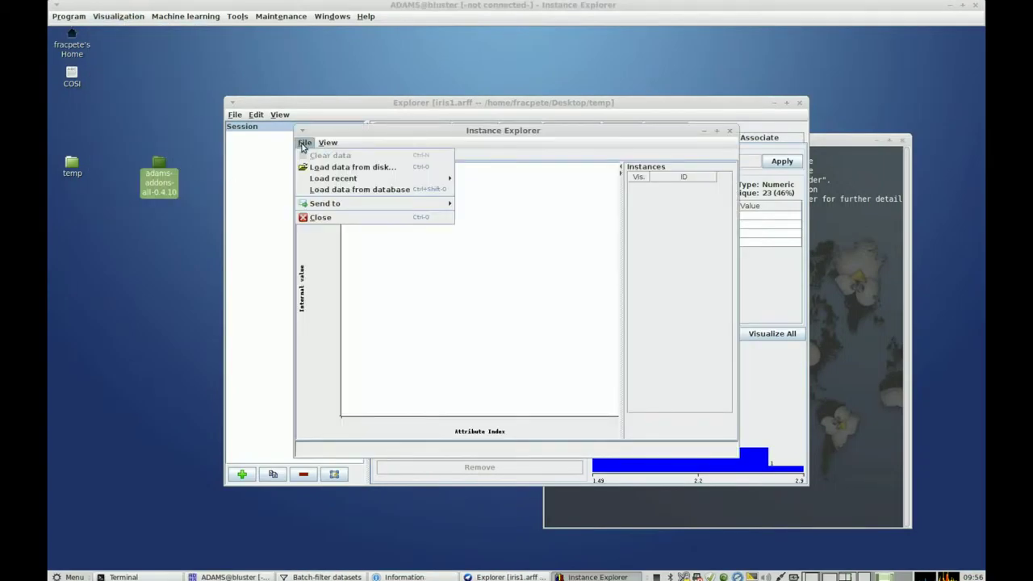
left_click(325, 168)
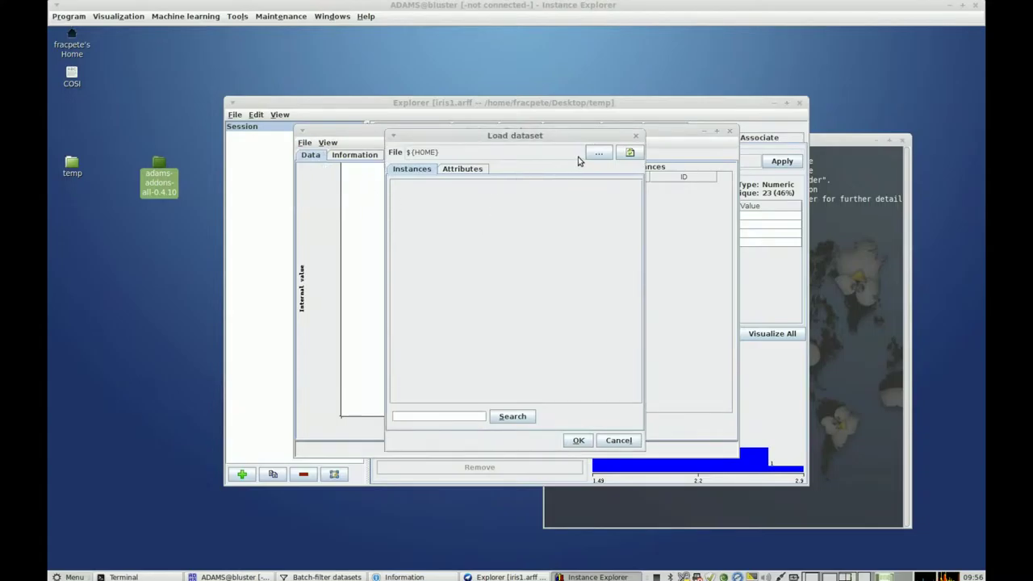
right_click(531, 151)
left_click(554, 170)
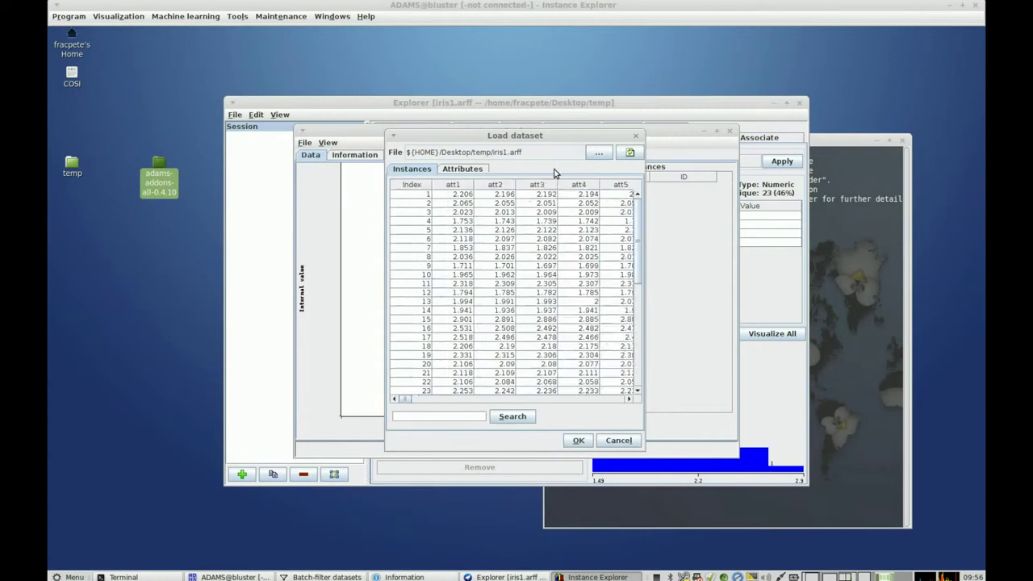
left_click(578, 441)
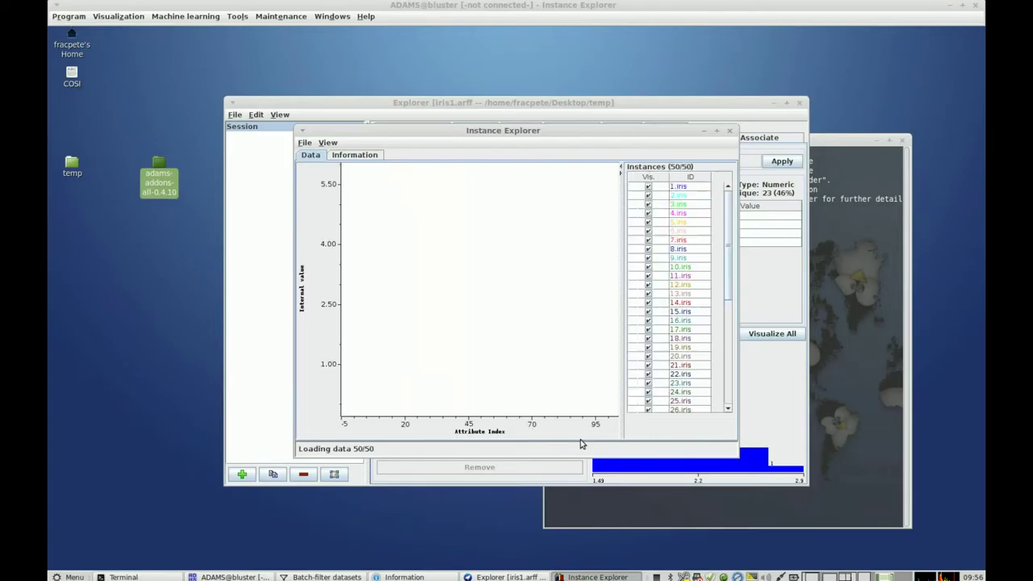
Step: Close the Instance Explorer and the Explorer, and dismiss the batch filter's result message
left_click(730, 131)
left_click(800, 103)
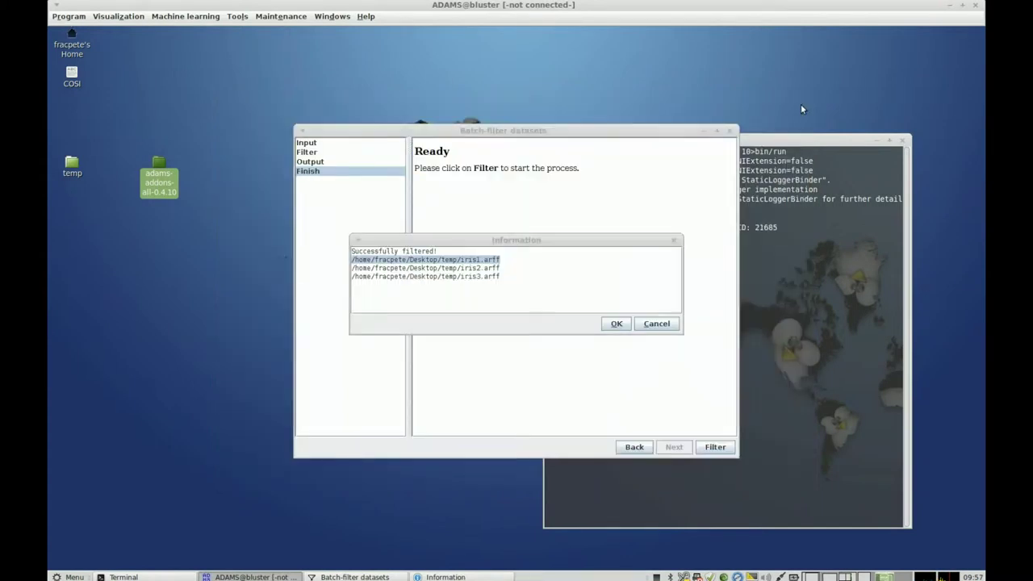
left_click(623, 324)
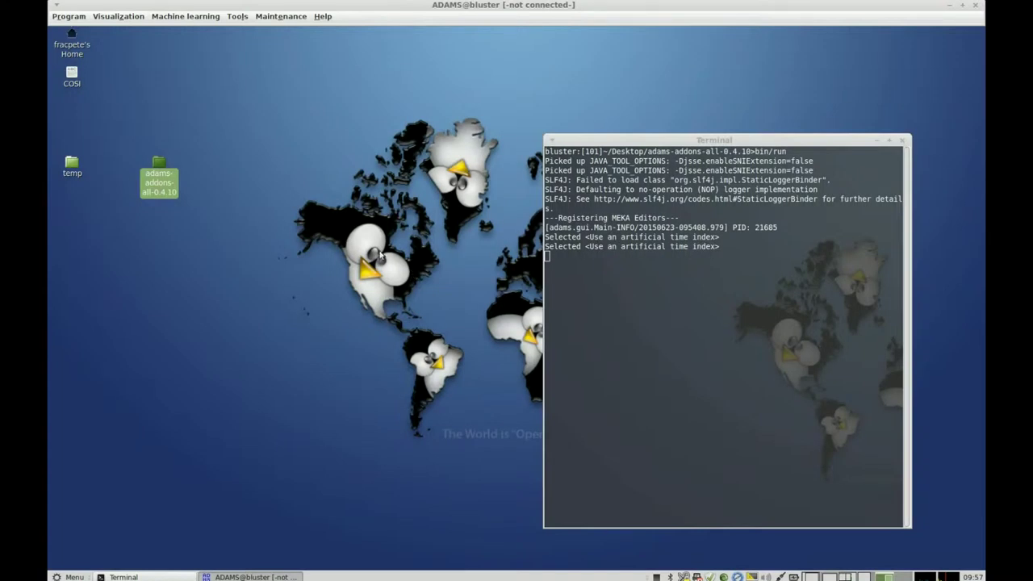
Step: Open the Merge datasets tool and read its instructions for choosing the input files
left_click(241, 17)
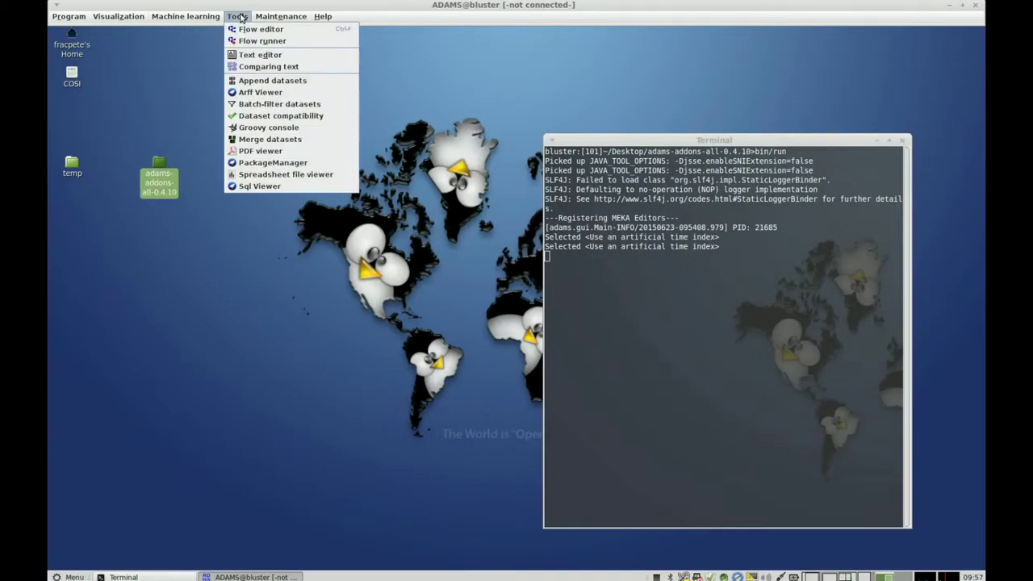
left_click(326, 144)
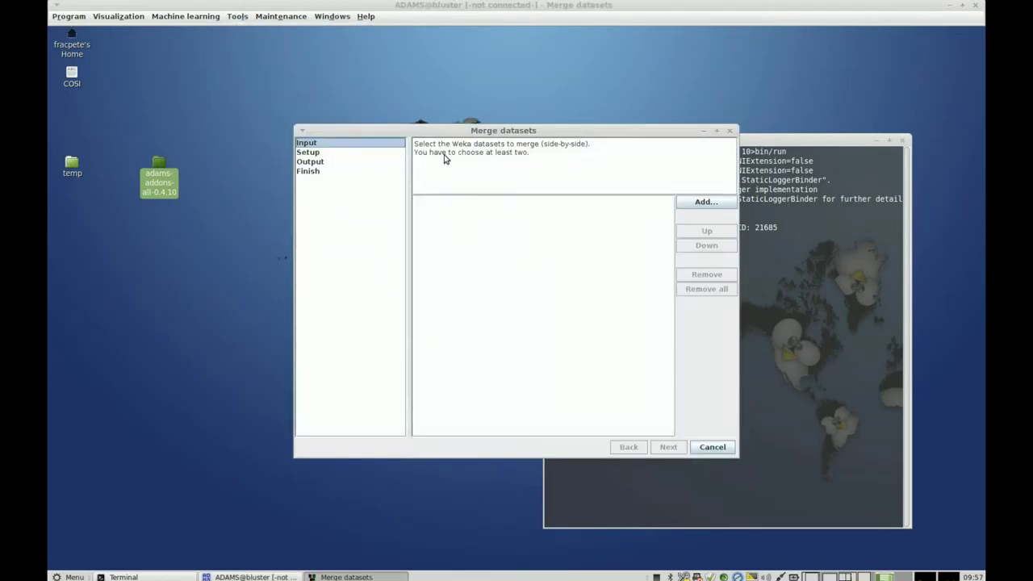
left_click_drag(545, 147, 595, 166)
left_click(550, 266)
Step: Add iris_petal.arff and iris_sepal.arff from the flows data folder as the datasets to merge
left_click(699, 210)
left_click(643, 233)
left_click(338, 248)
double_click(338, 248)
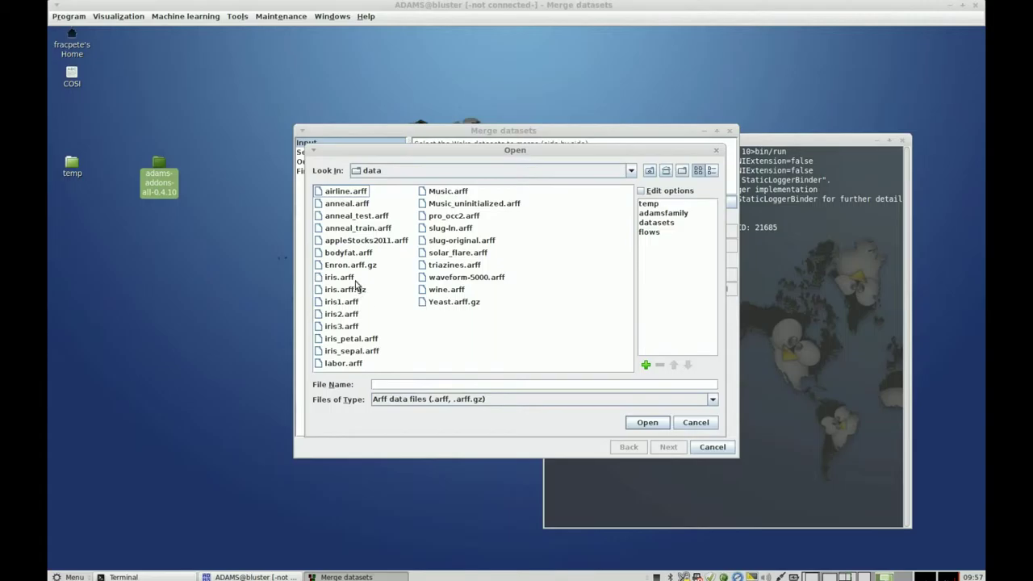
left_click(352, 339)
left_click(352, 352, "ctrl")
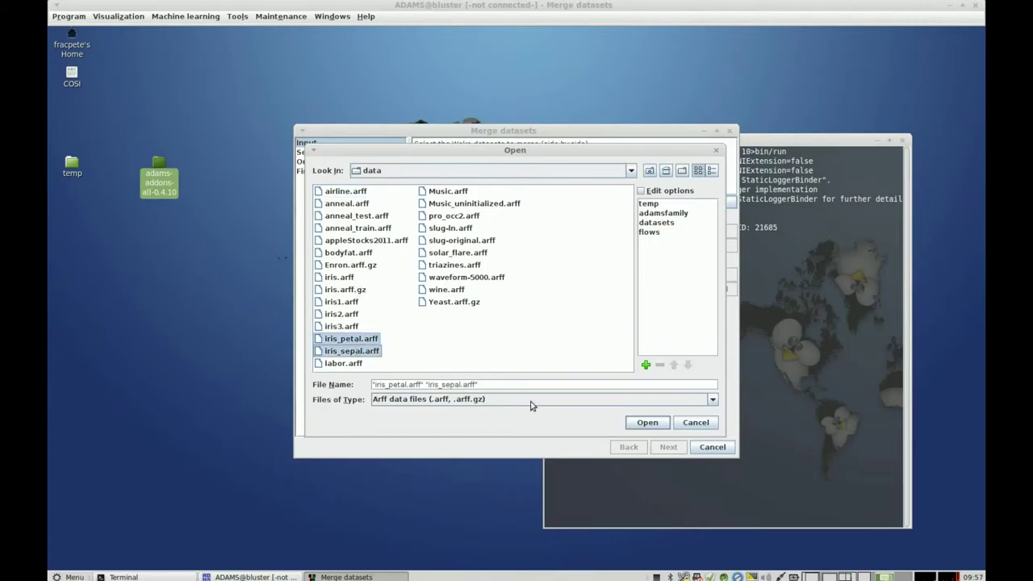
left_click(631, 426)
left_click_drag(627, 432, 572, 433)
Step: Open the Arff Viewer and bring up its file selection for opening datasets
left_click(191, 22)
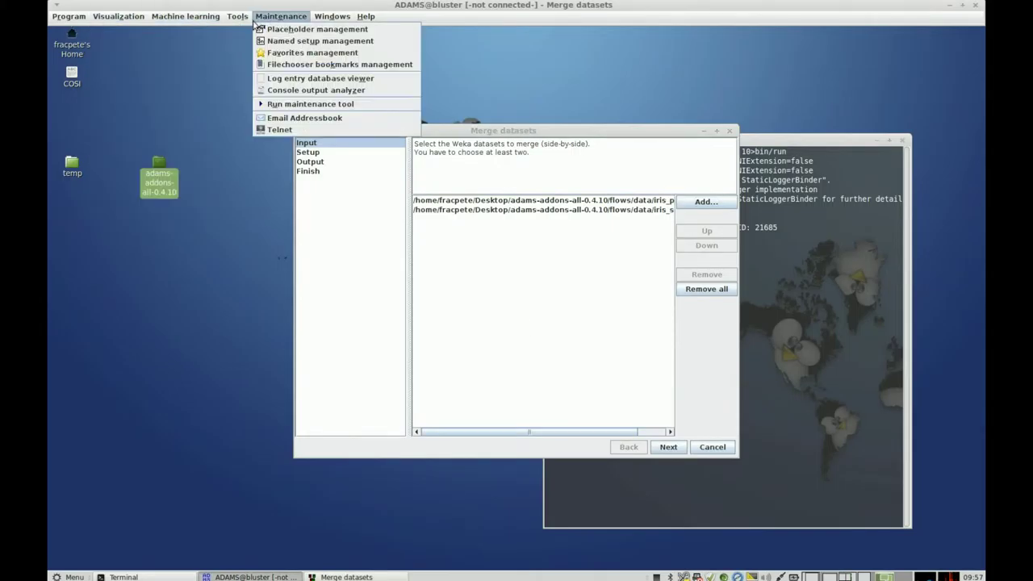
mouse_move(238, 19)
left_click(260, 92)
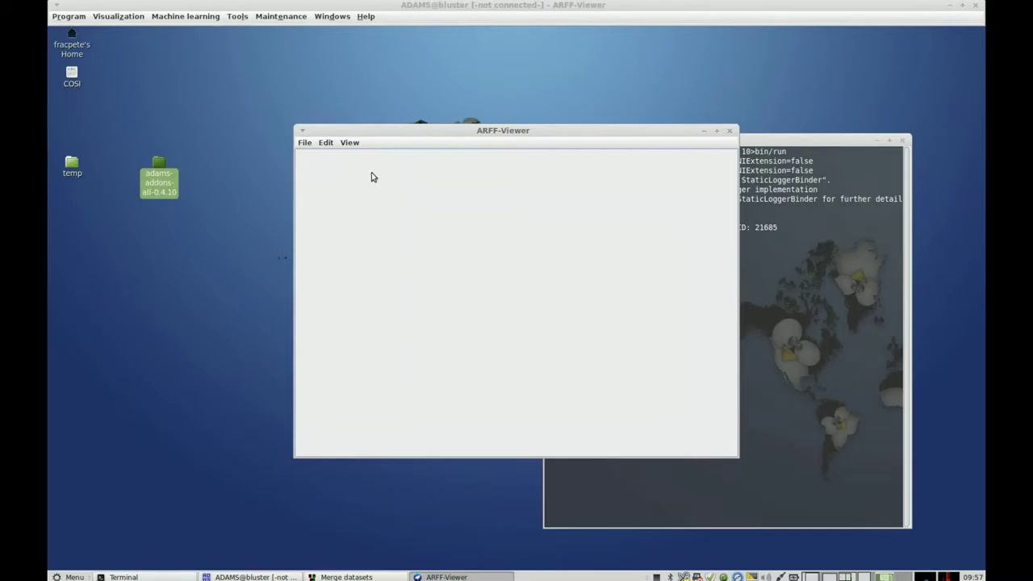
left_click(306, 143)
left_click(321, 155)
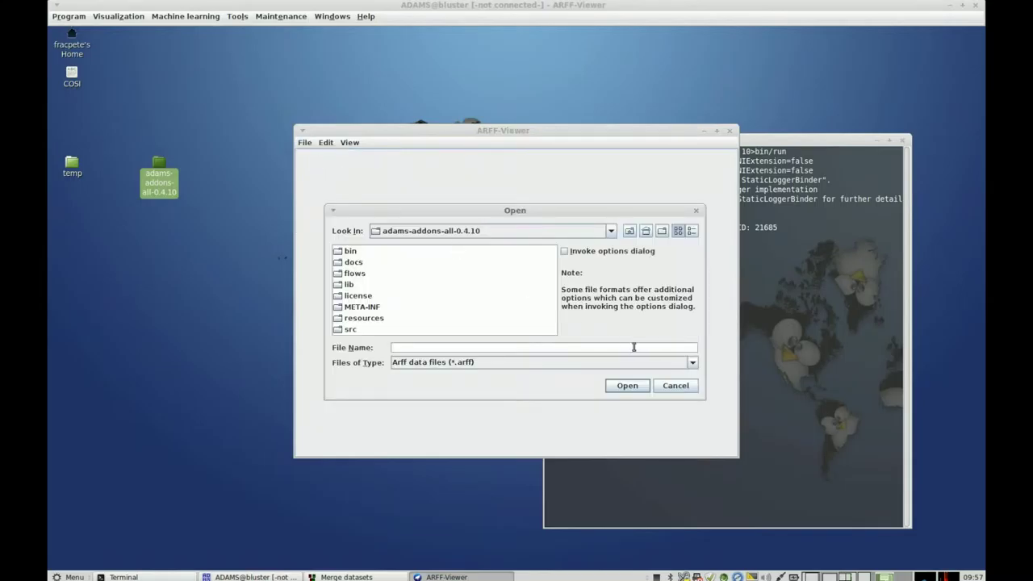
Step: Open iris_petal.arff and iris_sepal.arff together from the flows data folder in the Arff Viewer
left_click(489, 231)
left_click(403, 276)
double_click(343, 263)
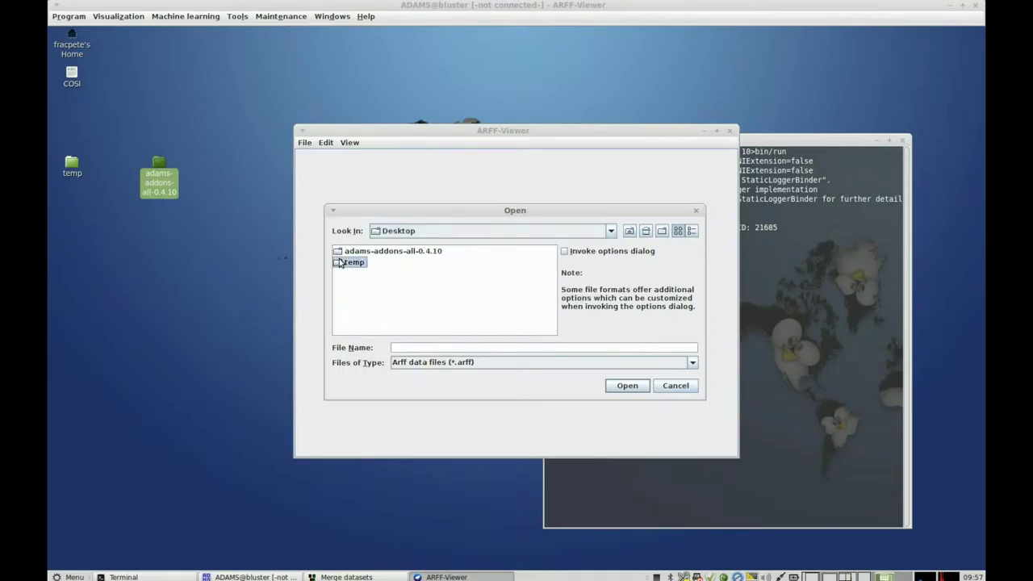
left_click(631, 230)
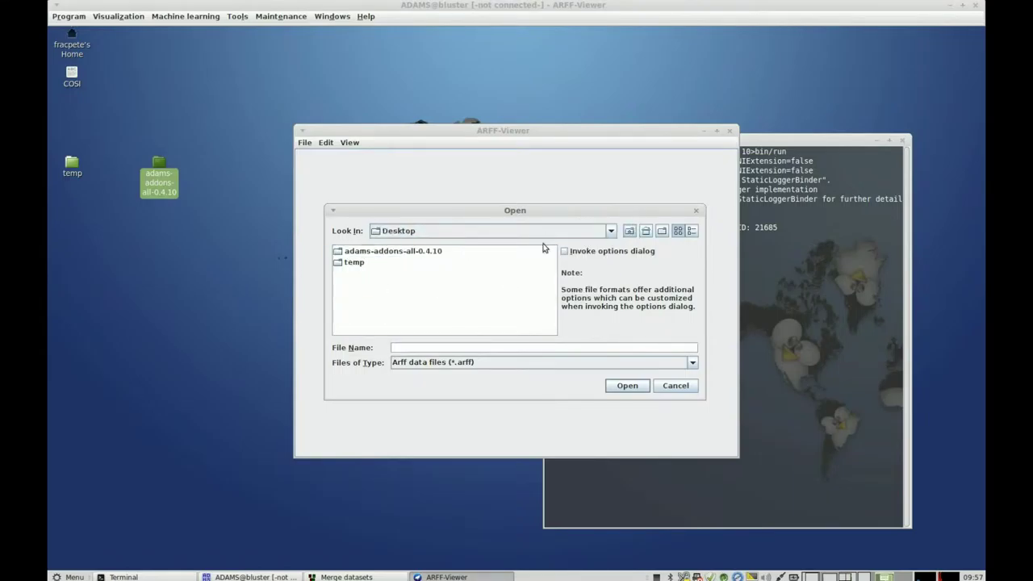
double_click(368, 252)
double_click(355, 274)
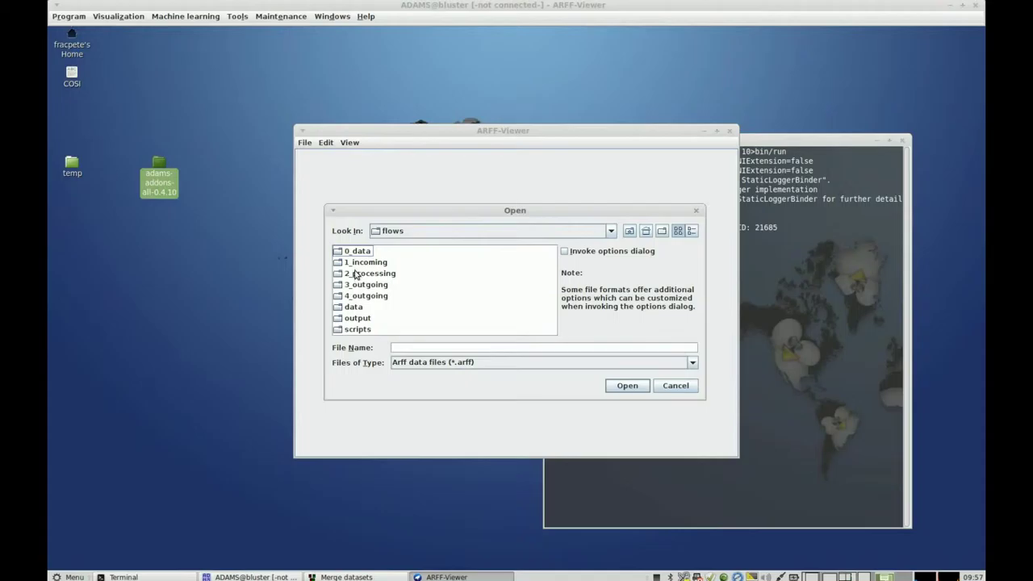
double_click(354, 310)
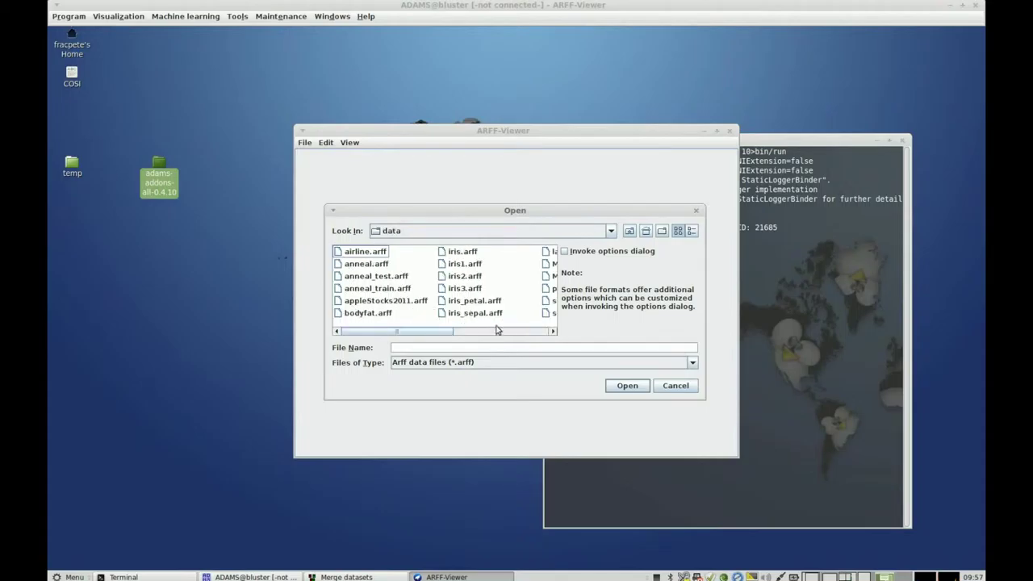
left_click(477, 303)
left_click(500, 317, "ctrl")
left_click(627, 385)
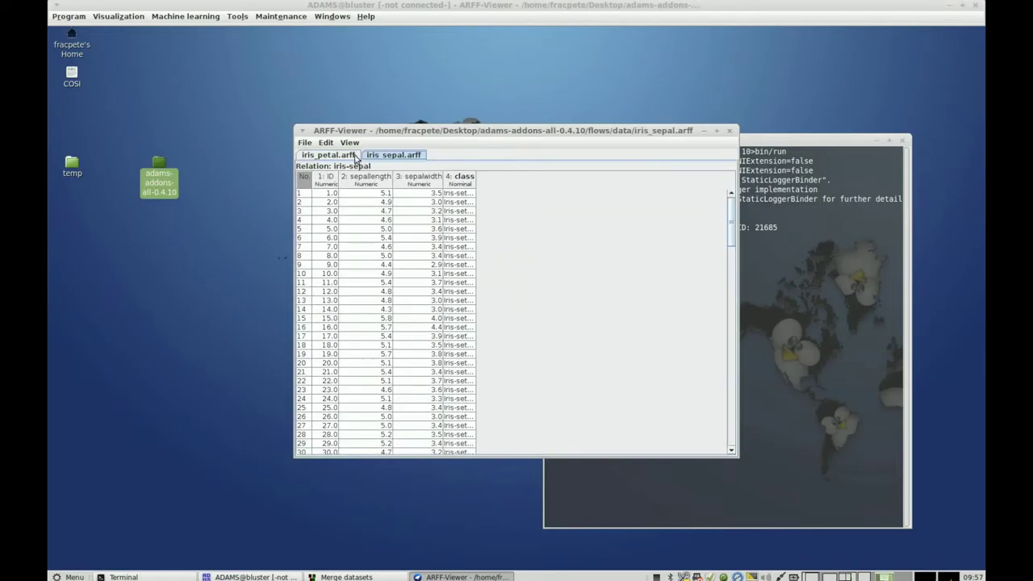
Step: Compare the ID, measurement and class columns of iris_petal.arff and iris_sepal.arff, and close the viewer
left_click(355, 156)
left_click(393, 156)
left_click(326, 157)
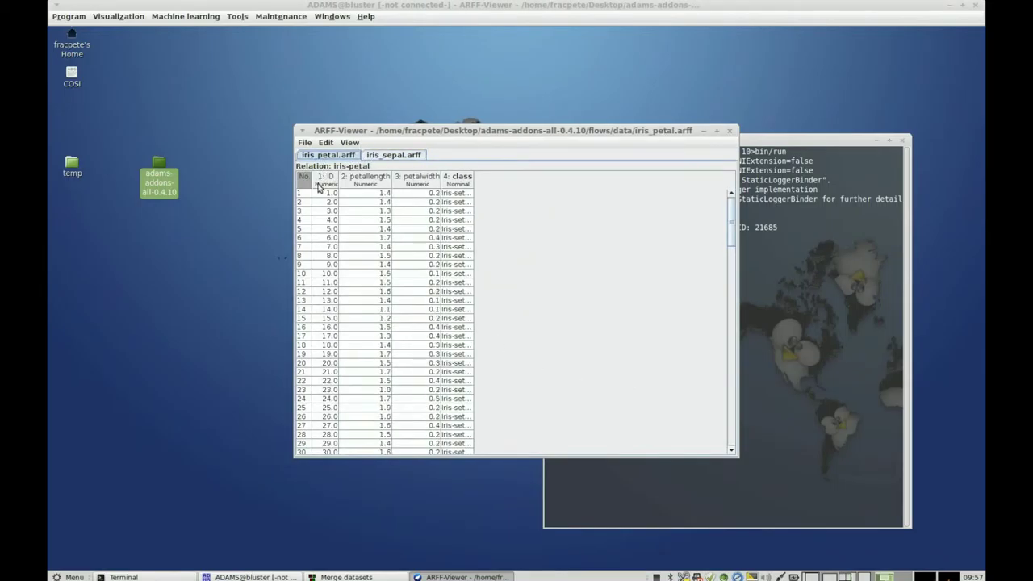
left_click(384, 157)
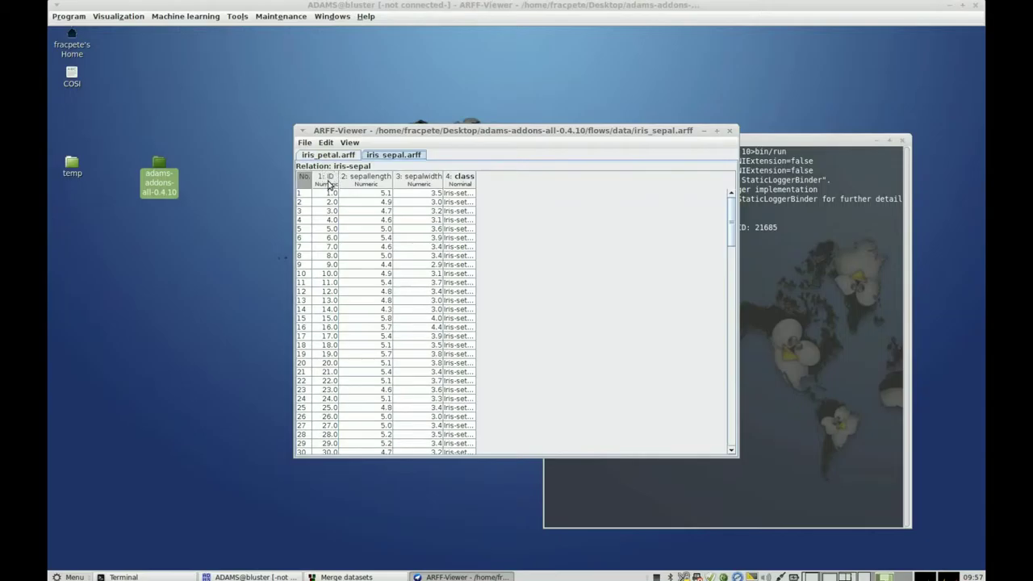
left_click(730, 131)
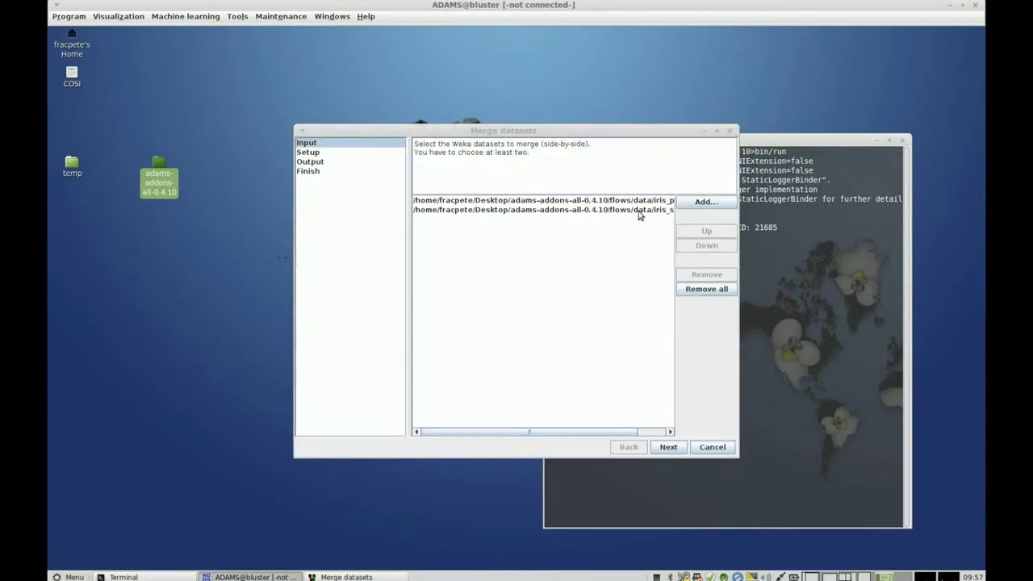
Step: Accept the two input files and the default merge setup with ID as the unique ID, proceeding to the output settings
left_click_drag(627, 433, 710, 430)
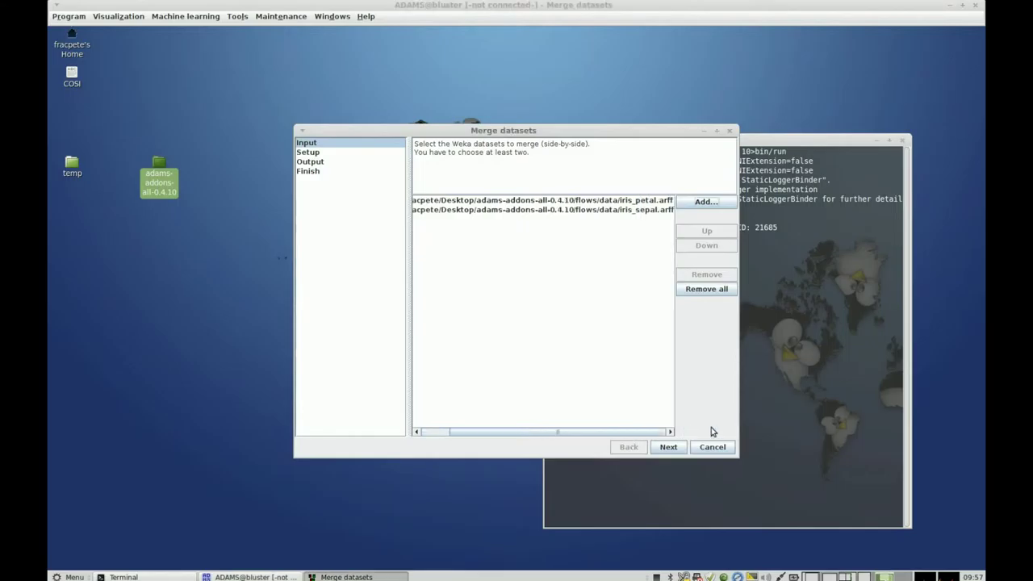
left_click(669, 448)
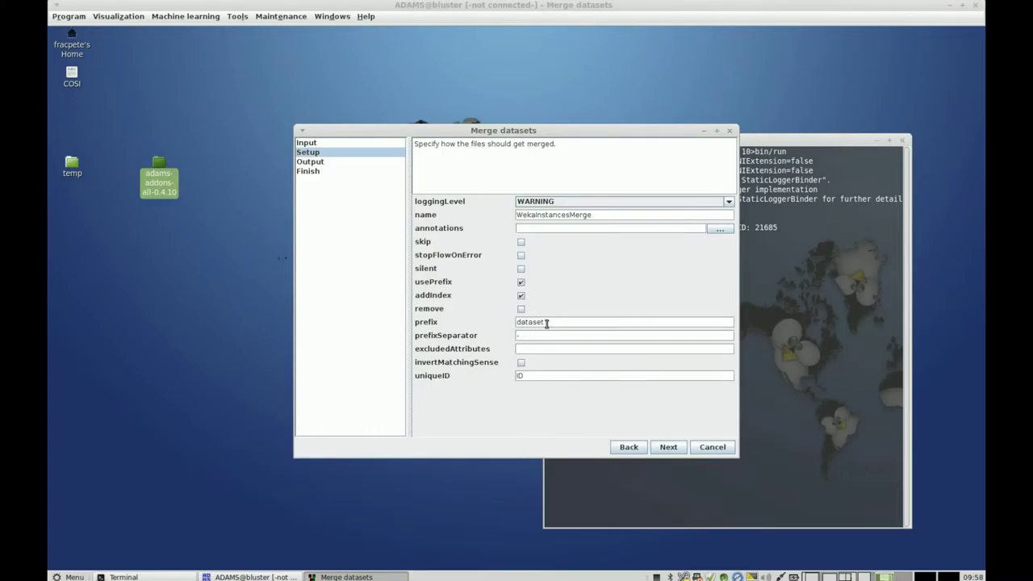
left_click(671, 450)
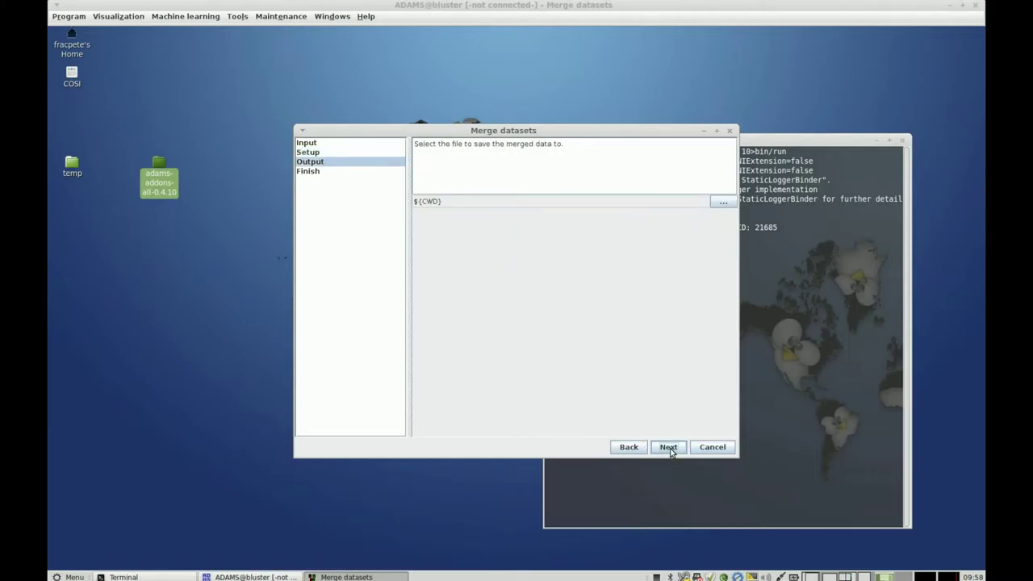
Step: Set the merge output file to iris_merged.arff in the Desktop's temp folder
left_click(723, 203)
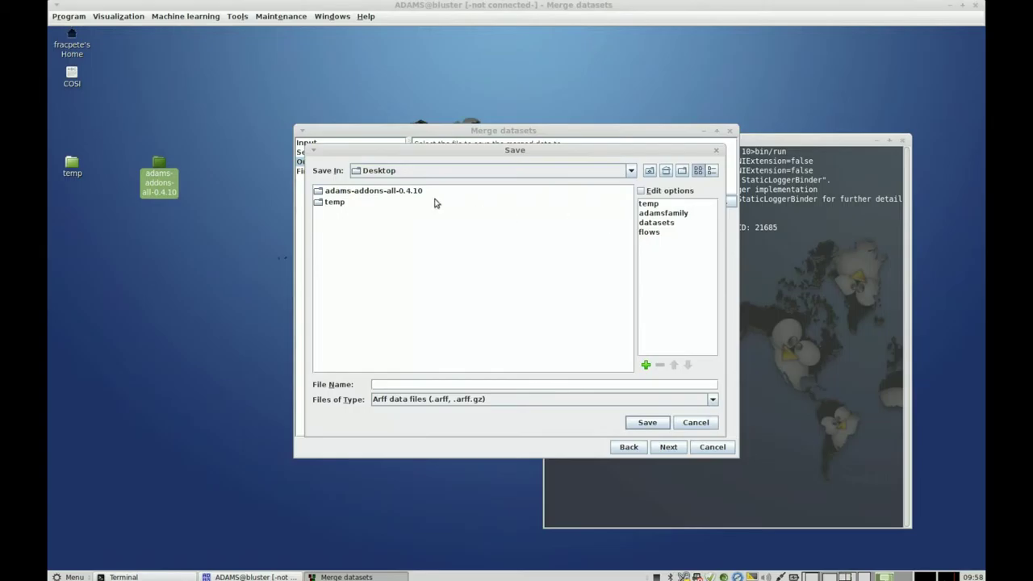
double_click(342, 203)
left_click(404, 384)
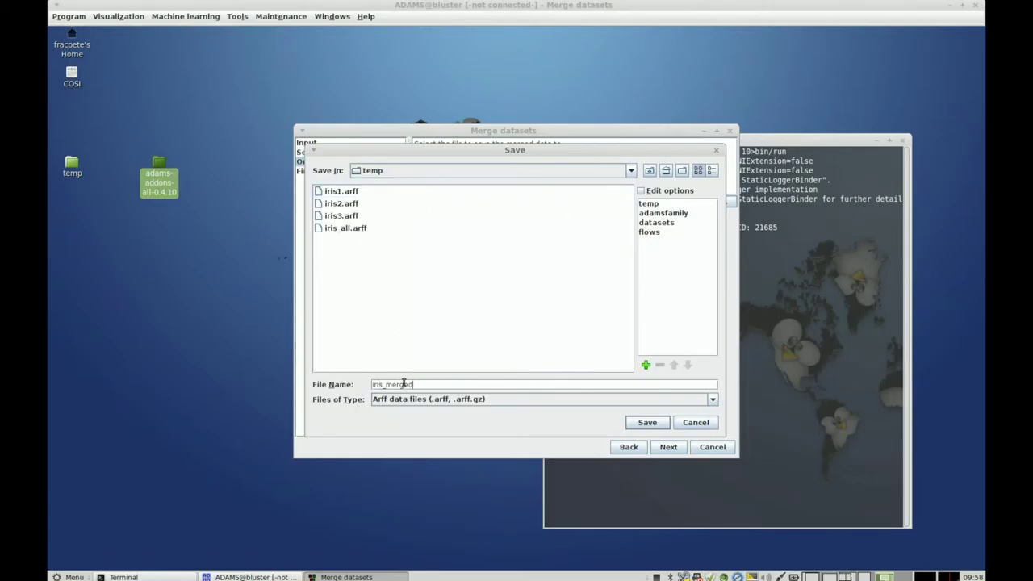
type("iris_merged.arff")
key("Return")
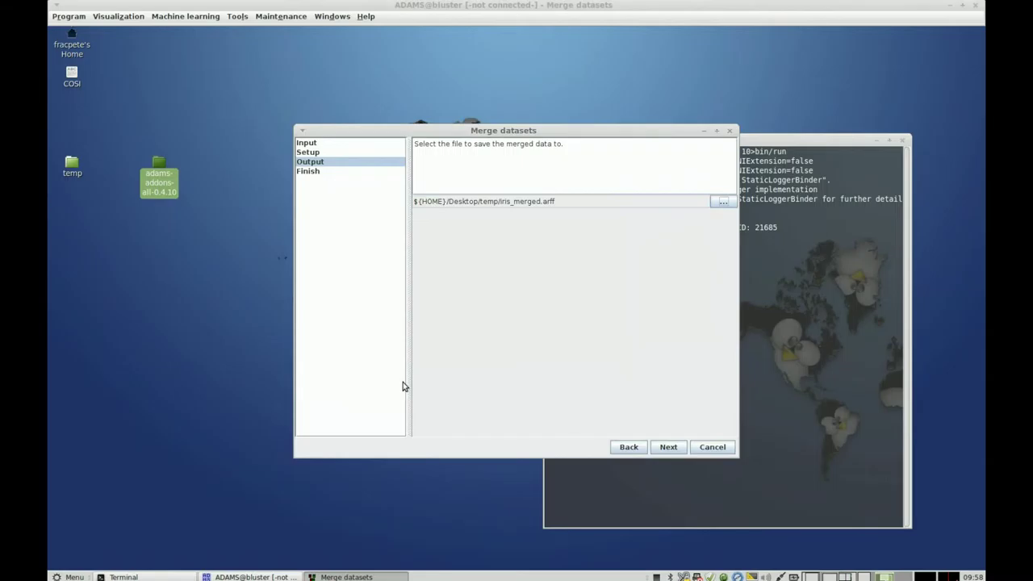
Step: Run the merge and copy the path of the merged file from the result message
left_click(673, 448)
left_click(714, 448)
left_click_drag(532, 271, 339, 273)
key("ctrl+c")
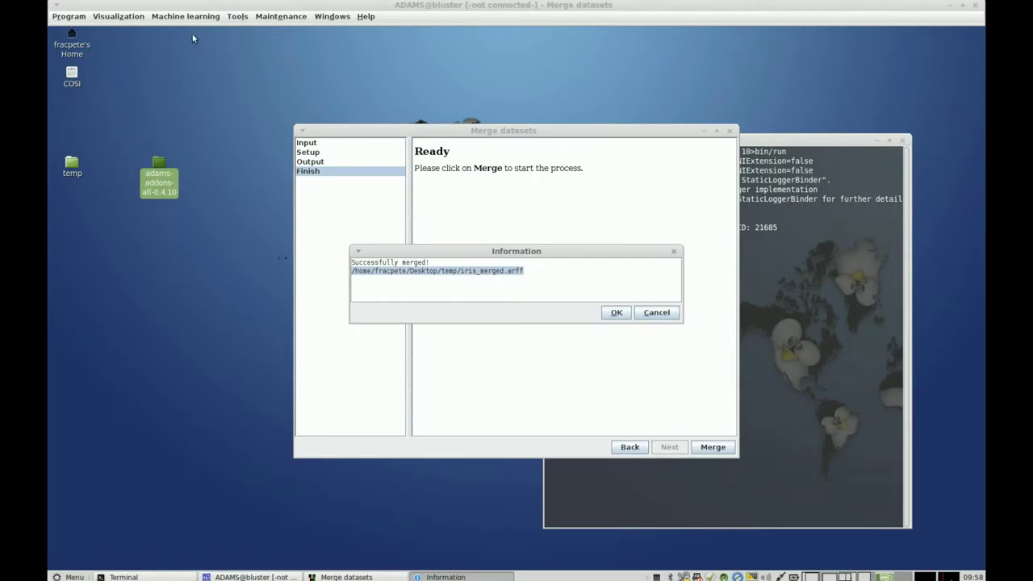
Step: Open the merged dataset iris_merged.arff in the Arff Viewer using the copied path
left_click(238, 16)
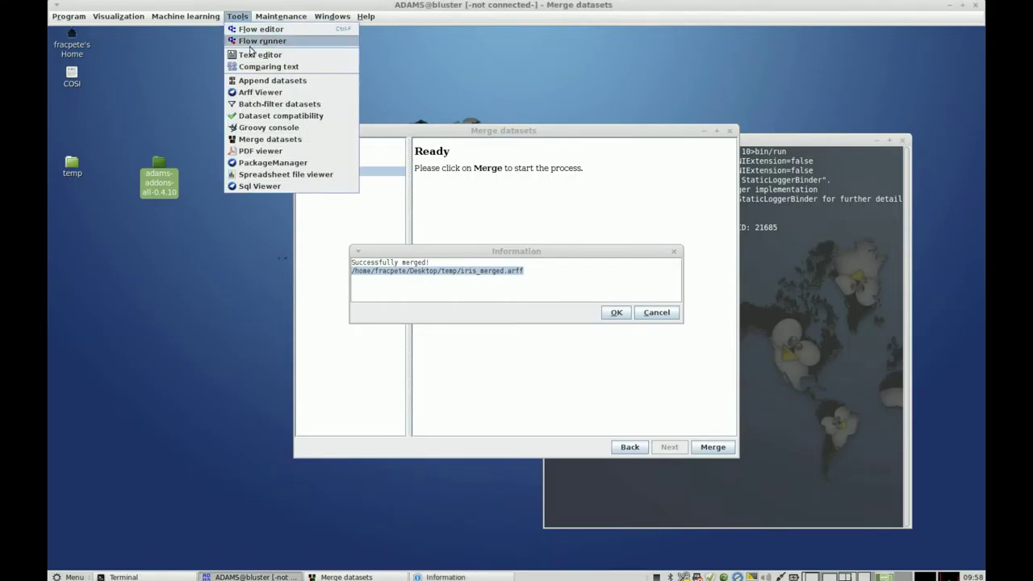
left_click(267, 89)
left_click(306, 144)
left_click(312, 156)
key("ctrl+v")
left_click(627, 387)
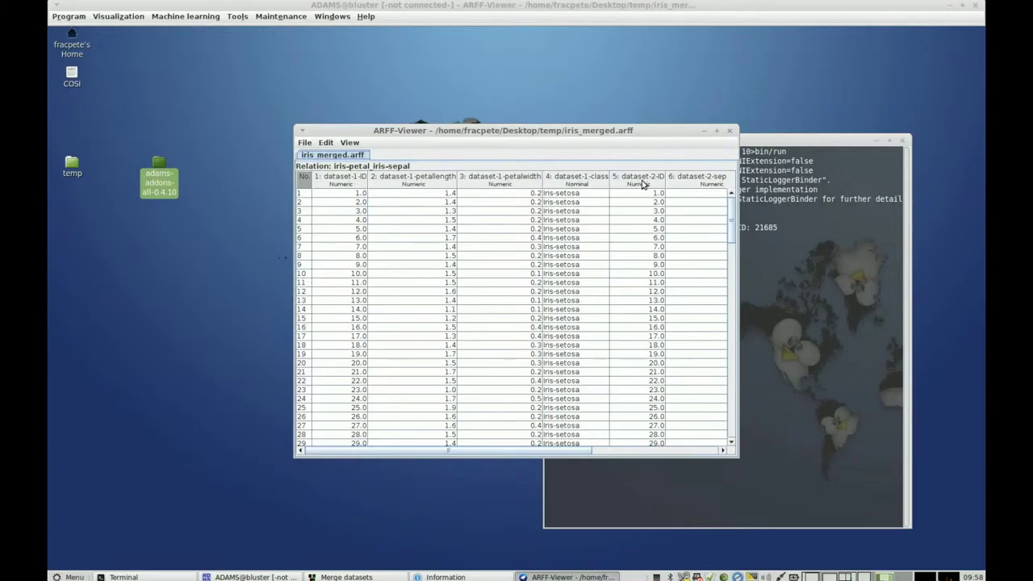
Step: Examine the columns of the merged dataset, and close the viewer and the merge result message
left_click_drag(589, 452, 466, 451)
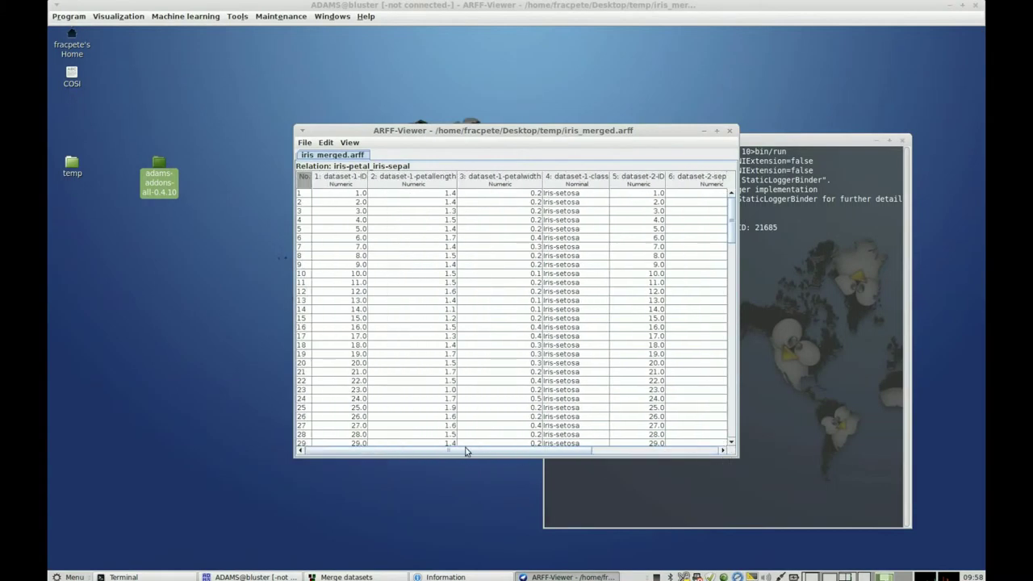
left_click(730, 131)
left_click(618, 312)
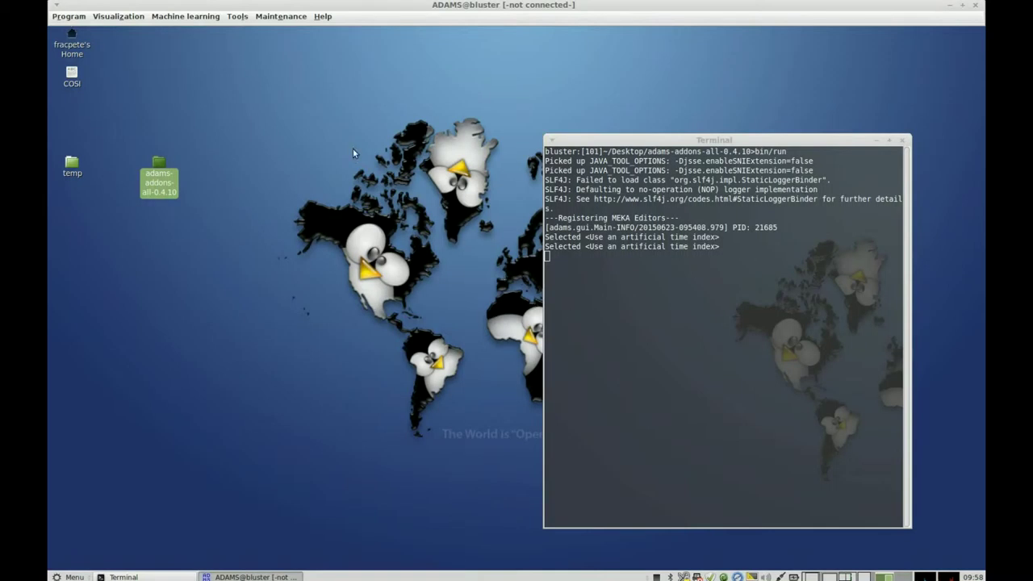
Step: Start the Dark Lord genetic algorithm tool and set its classifier to the J48 tree
left_click(194, 16)
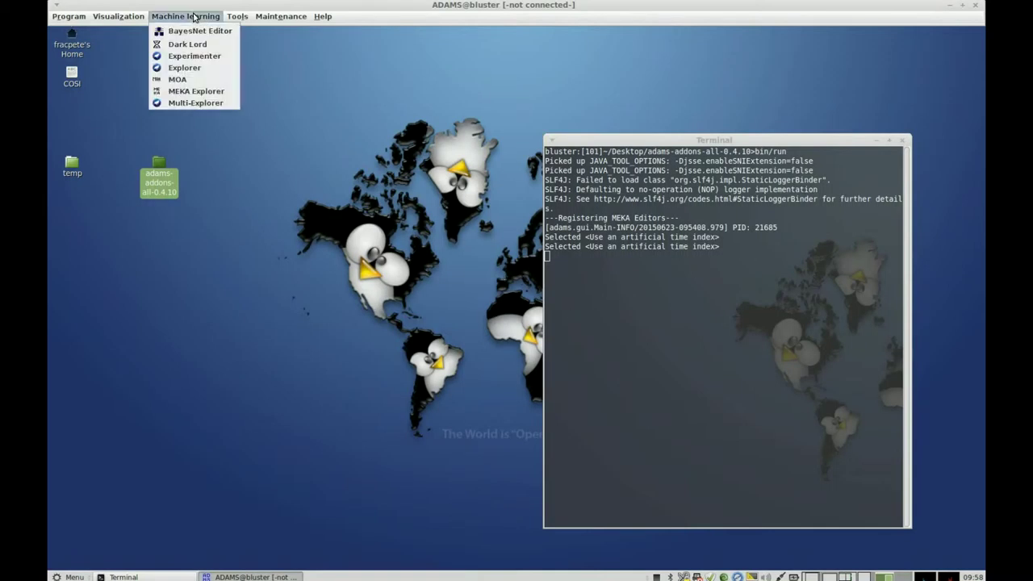
left_click(224, 45)
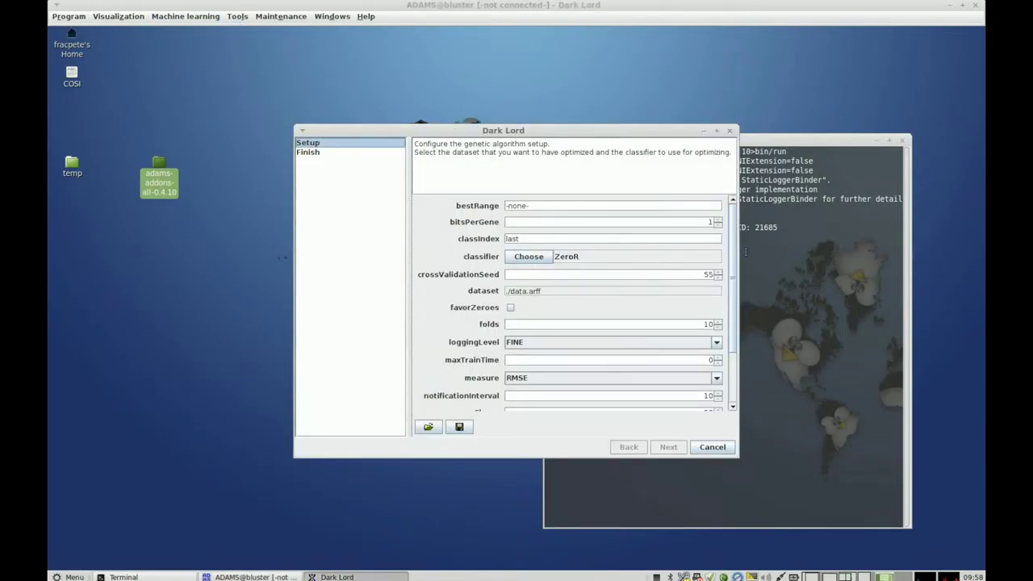
left_click(537, 257)
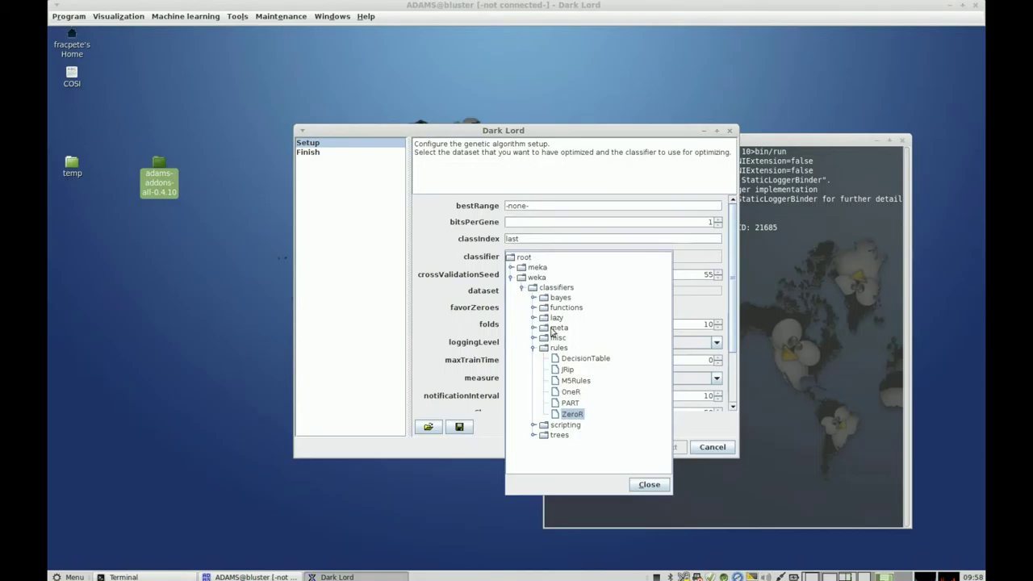
left_click(533, 347)
left_click(533, 369)
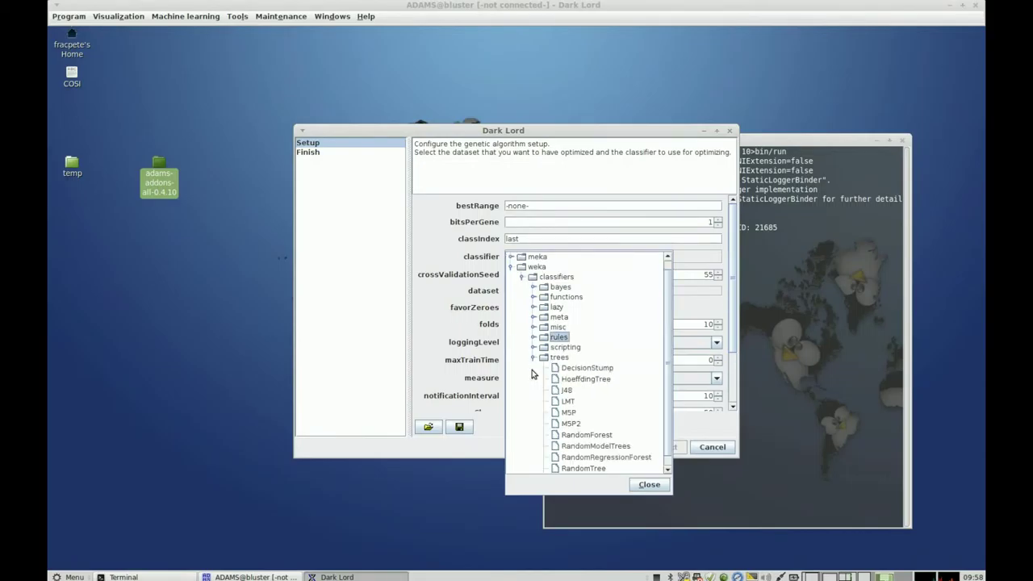
double_click(569, 391)
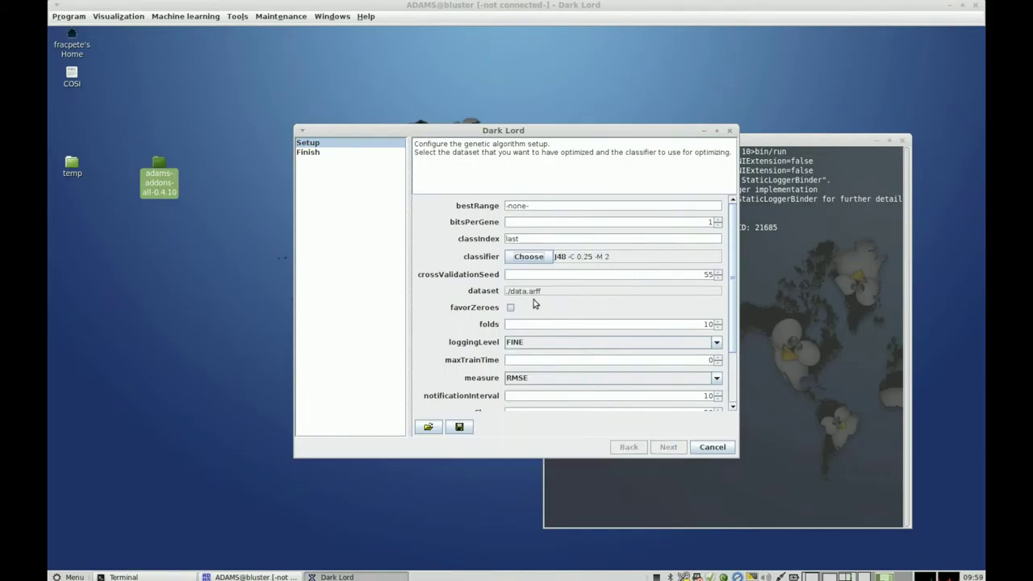
Step: Set the dataset to waveform-5000.arff from the data folder of the example flows
left_click(577, 295)
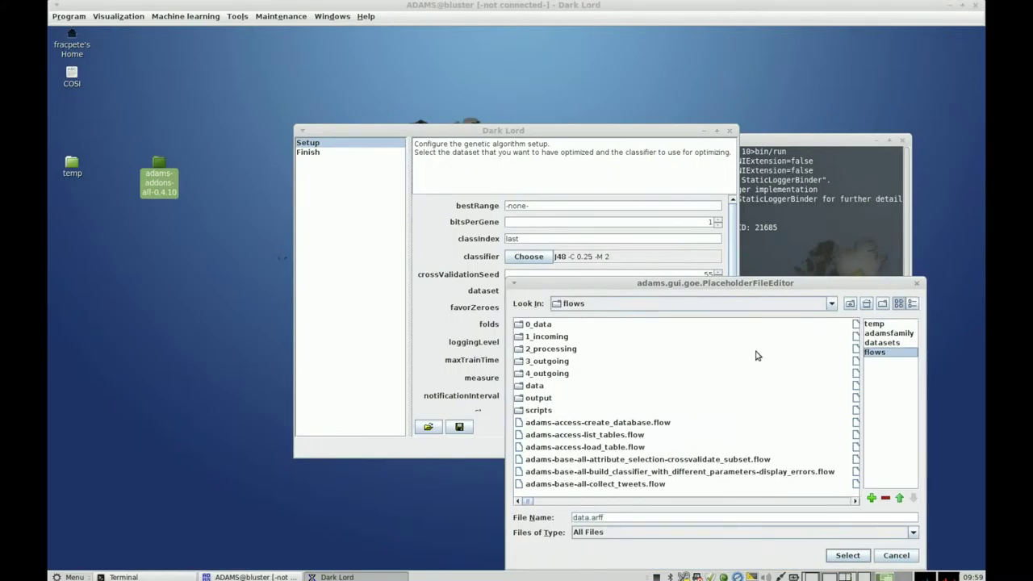
double_click(534, 386)
left_click_drag(582, 502, 857, 504)
left_click(546, 472)
left_click(848, 556)
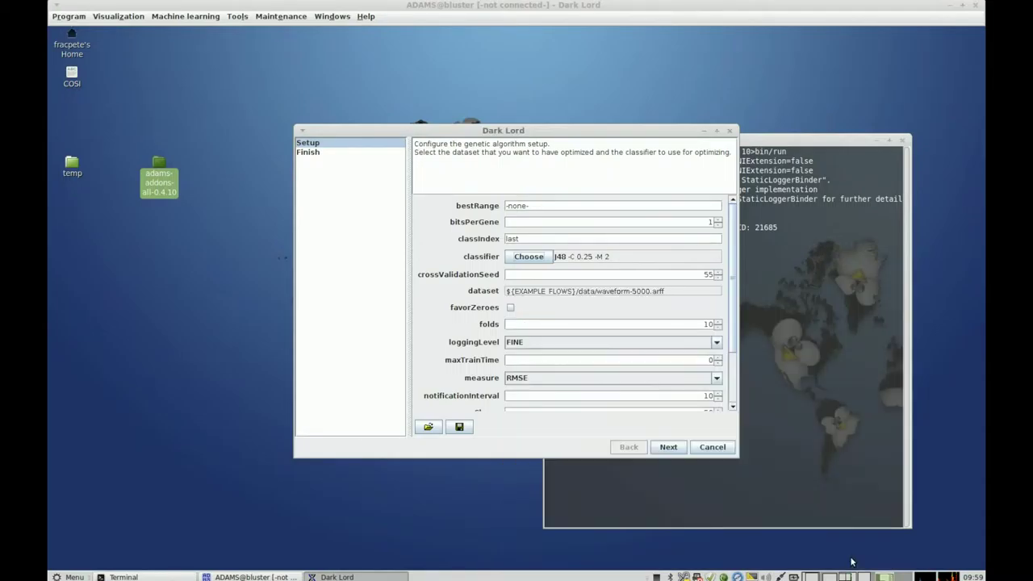
Step: Set the notification interval to 1 and the output directory to the Desktop's temp folder
left_click_drag(735, 319, 741, 391)
double_click(708, 323)
type("1")
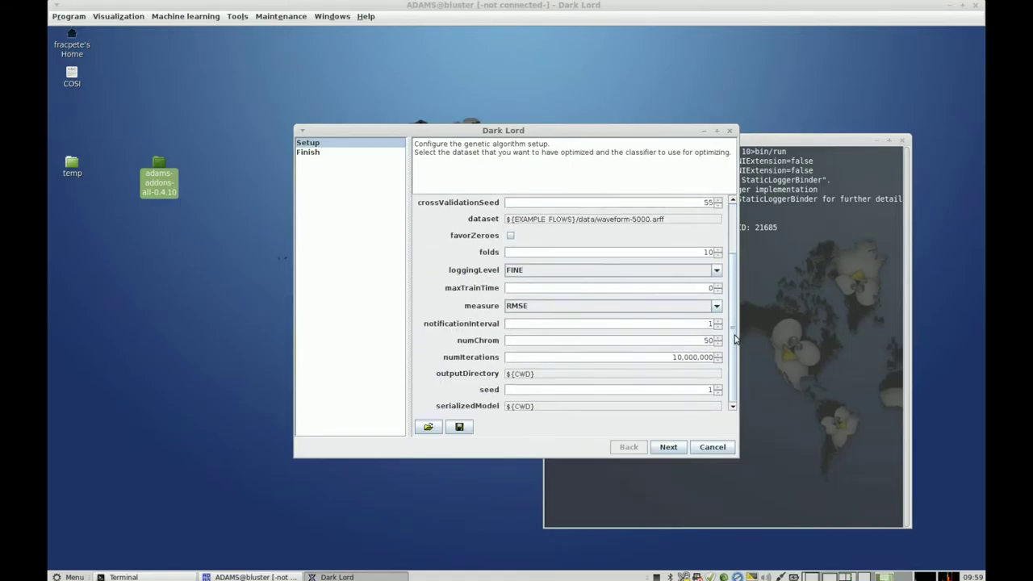
left_click(650, 374)
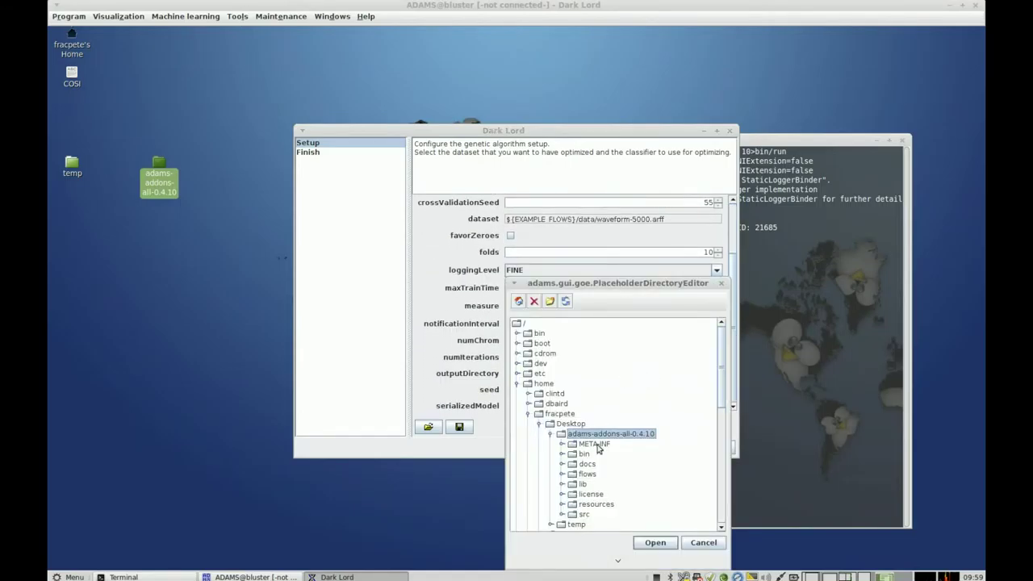
left_click(551, 435)
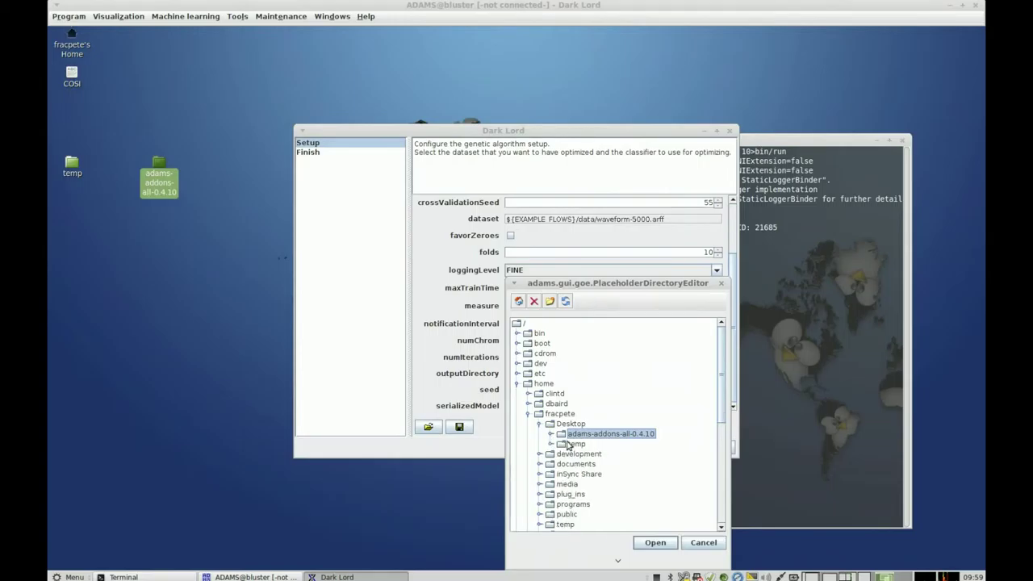
left_click(574, 444)
left_click(655, 542)
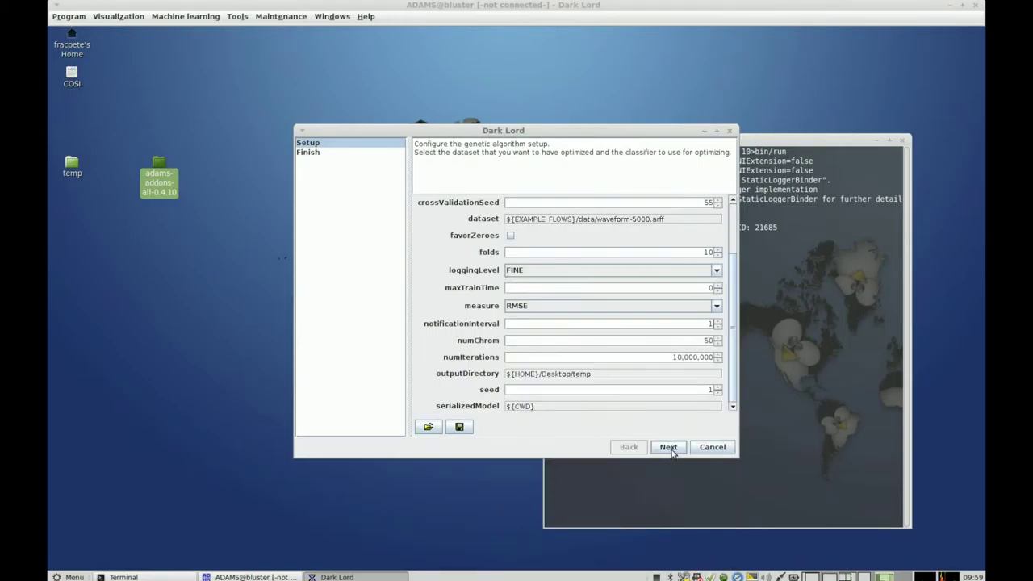
Step: Accept the setup, start the Dark Lord optimization and place its RMSE plot window beside the terminal
left_click(669, 449)
left_click(719, 449)
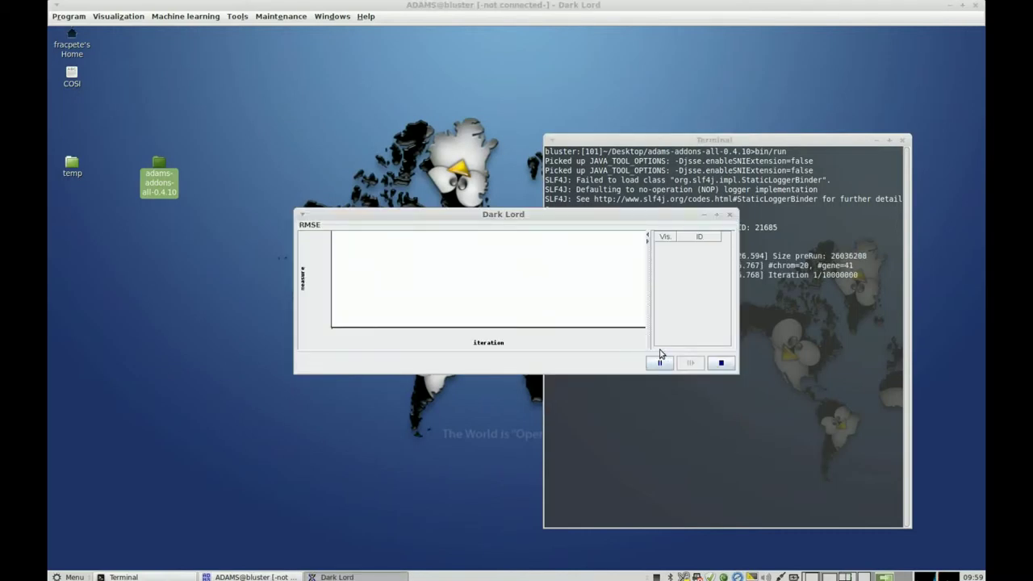
left_click_drag(733, 364, 733, 343)
left_click_drag(661, 214, 478, 140)
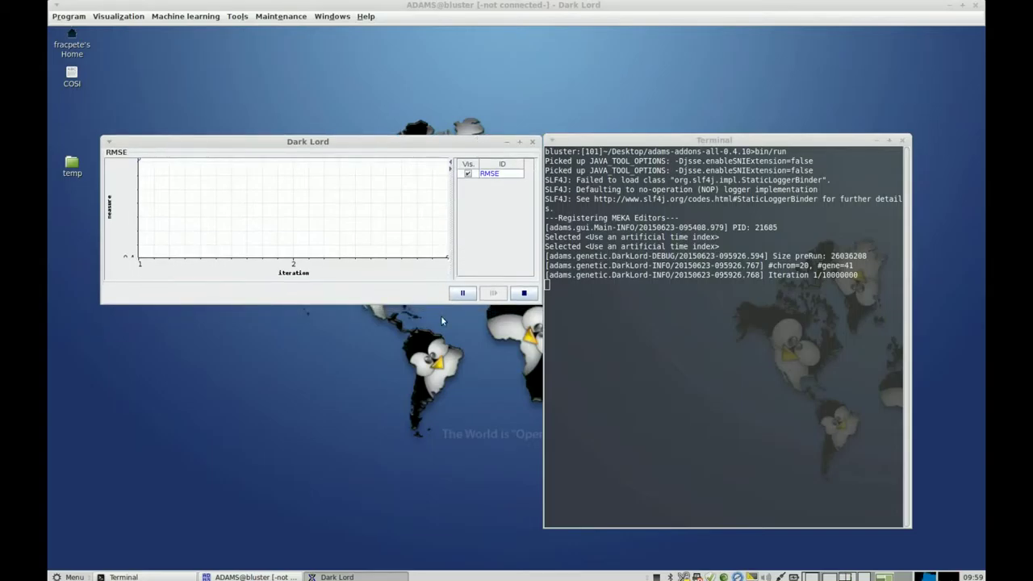
Step: View the RMSE sequence of the running optimization as a table, and close the table
right_click(497, 174)
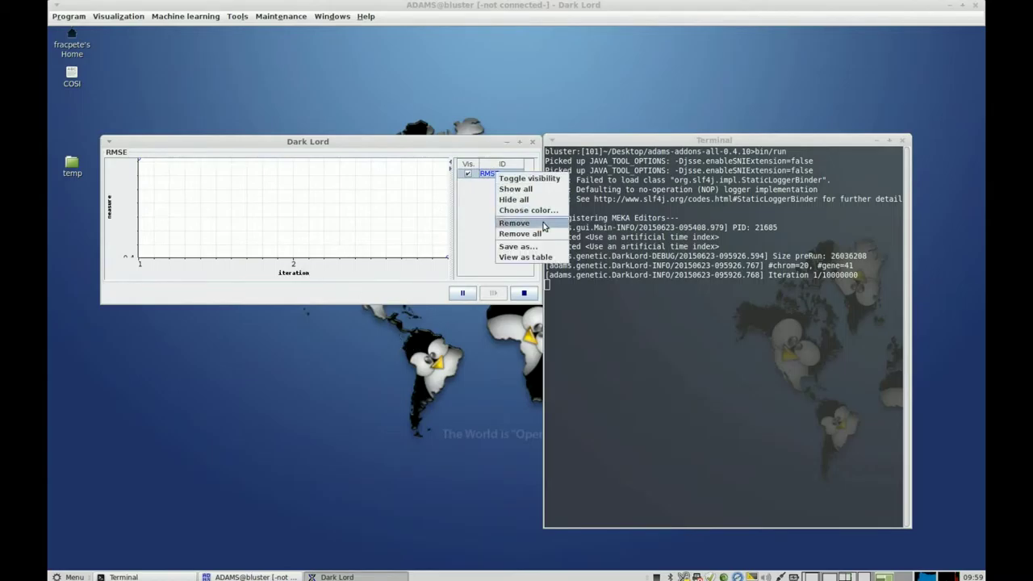
left_click(549, 257)
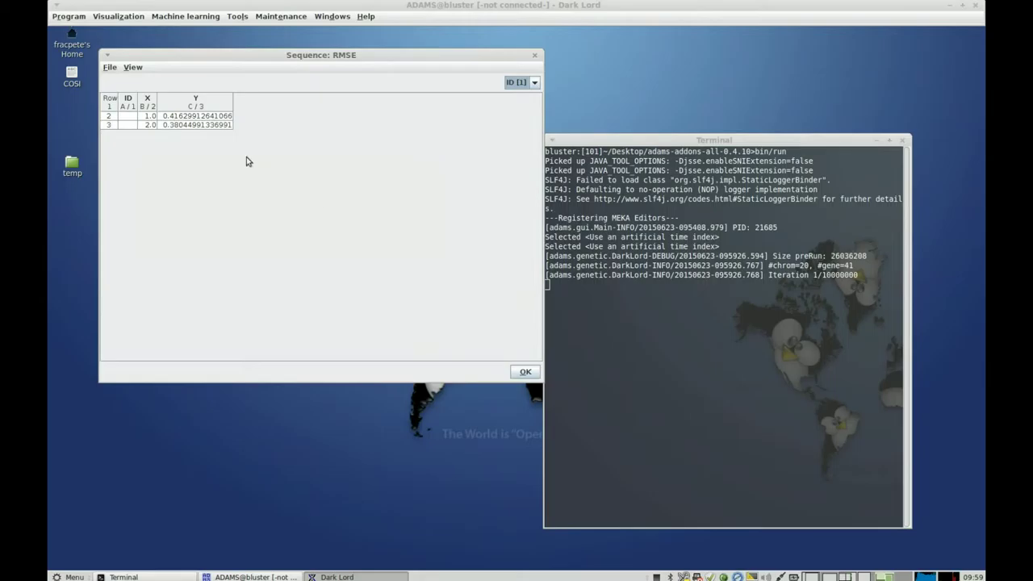
left_click(534, 55)
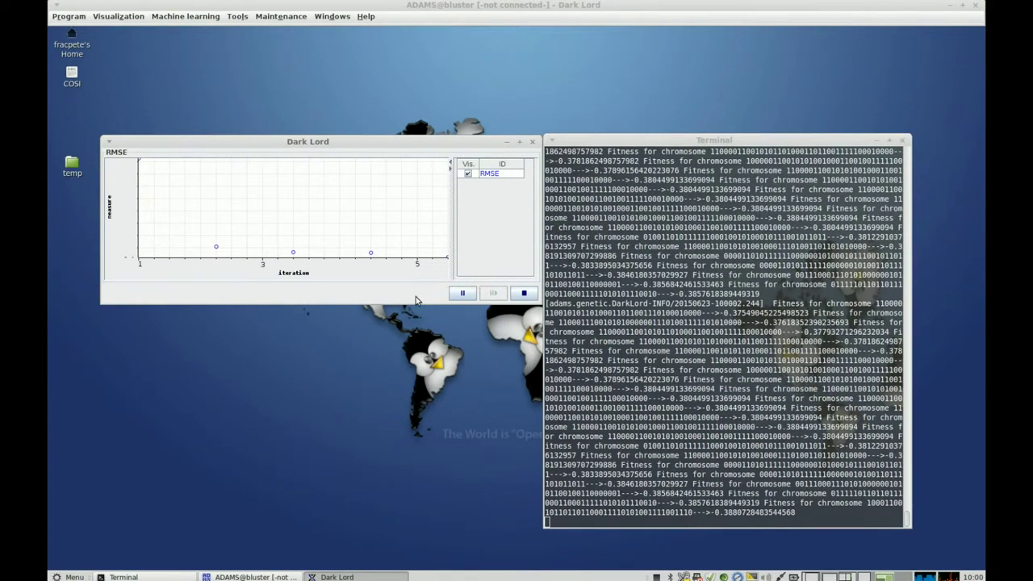
Step: Open the Desktop's temp folder in the file manager and arrange its window over the terminal, beside the RMSE plot
double_click(72, 164)
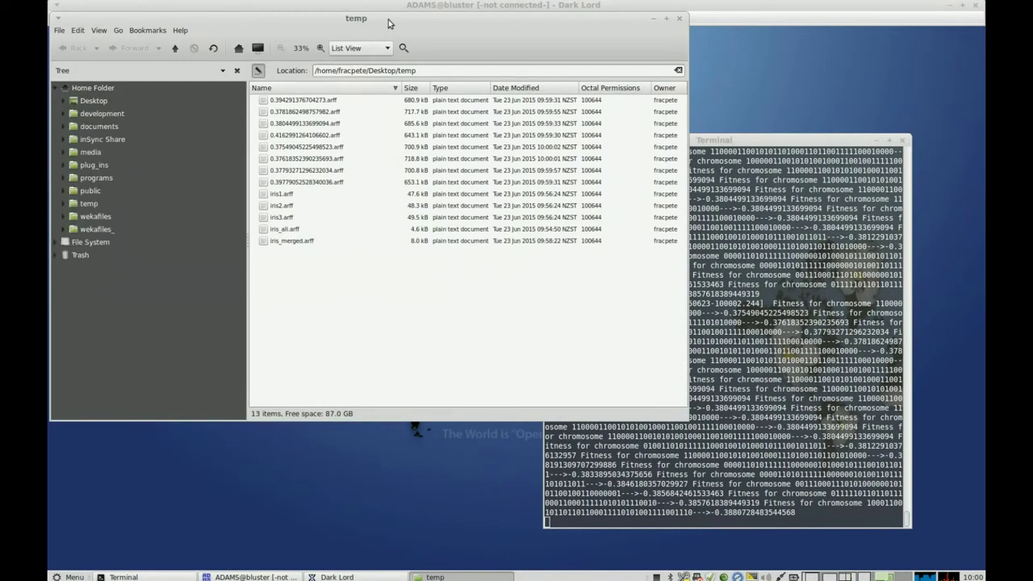
left_click_drag(389, 23, 630, 150)
left_click_drag(951, 317, 817, 316)
left_click_drag(622, 144, 747, 139)
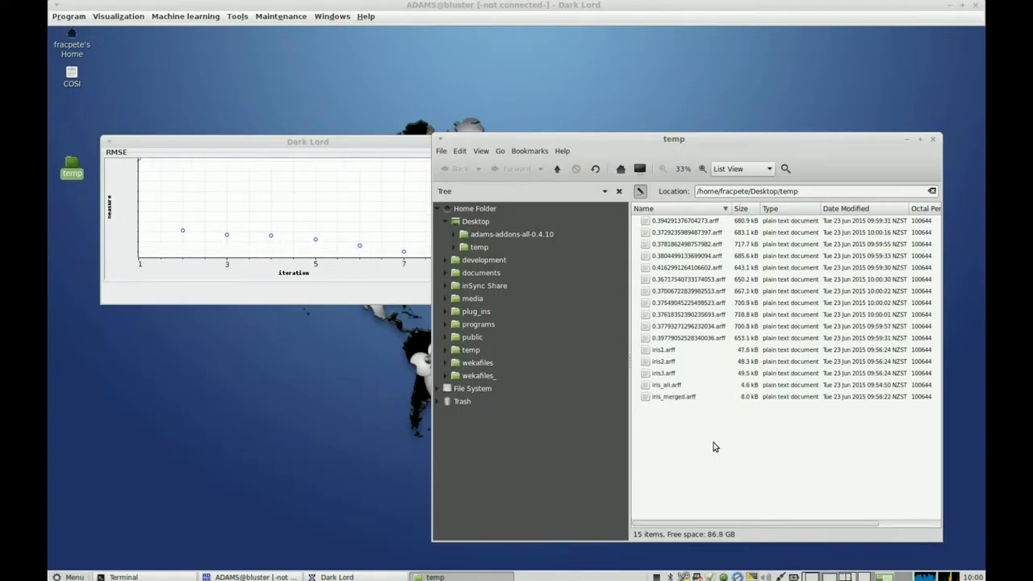
Step: Compare the name-sorted ARFF files generated in the temp folder with the progress of the RMSE plot
left_click(387, 168)
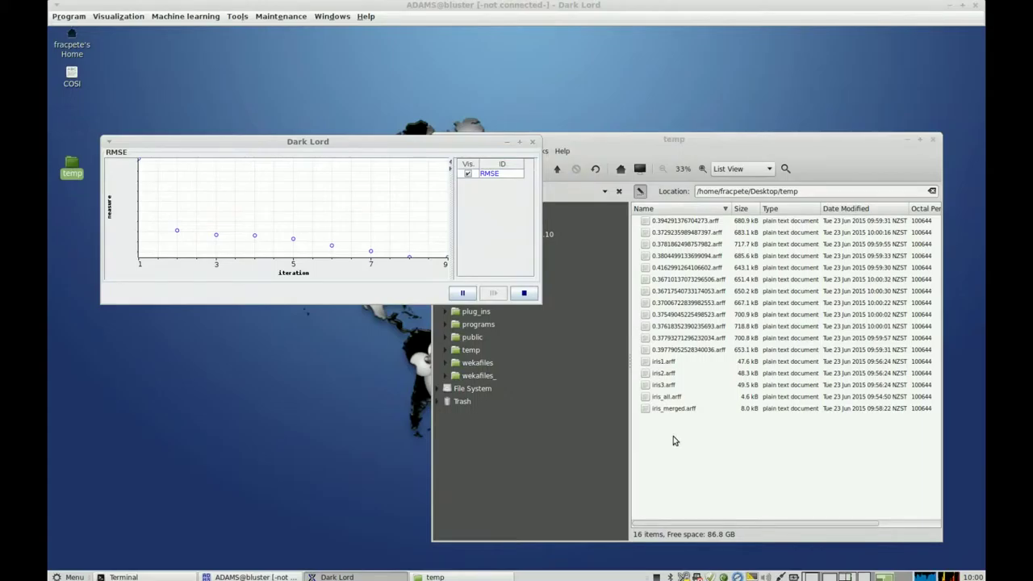
left_click(701, 210)
left_click(702, 209)
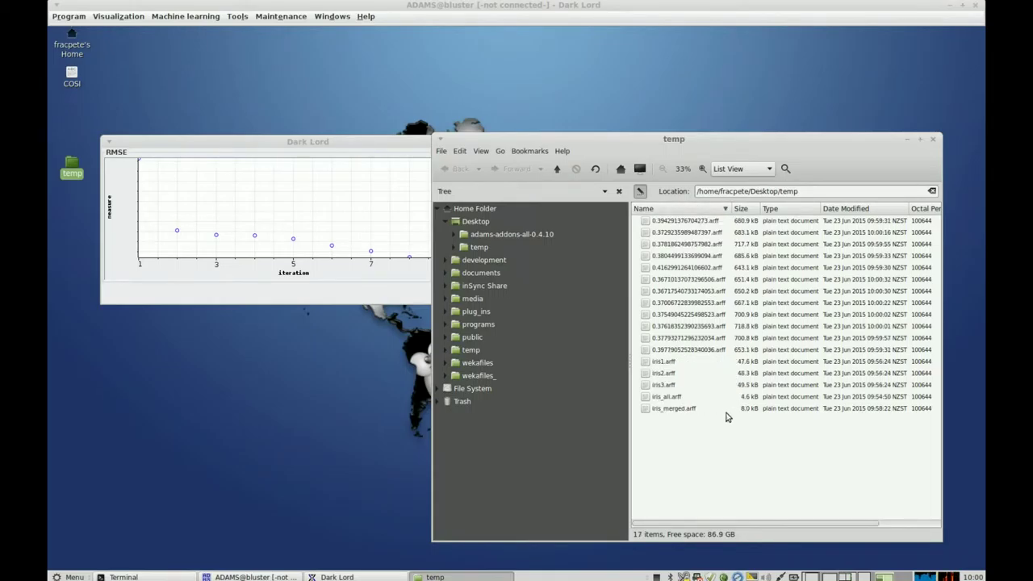
left_click(349, 146)
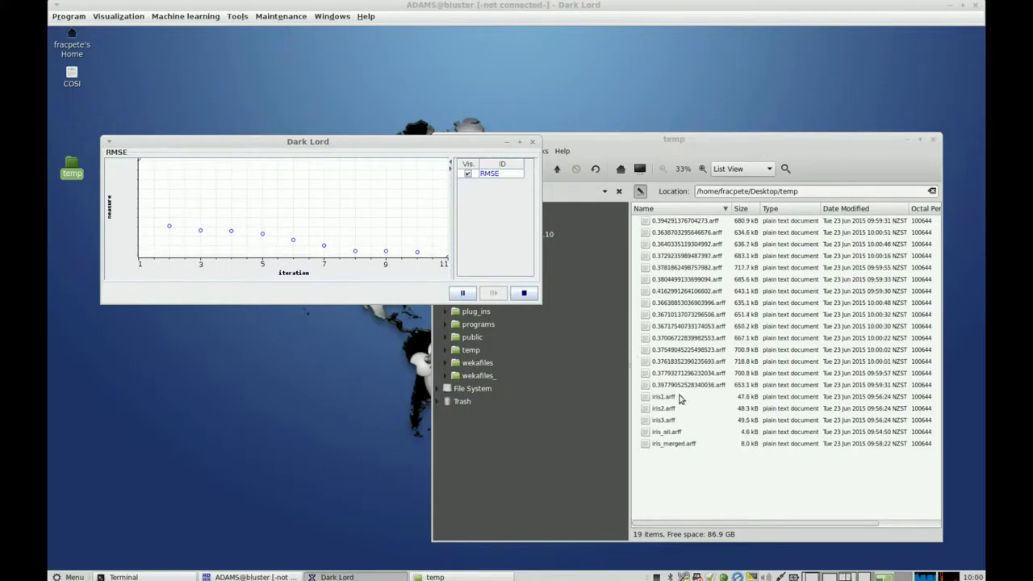
Step: Open the generated dataset 0.36710137073296506.arff from the temp folder in the GVIM text editor
left_click(689, 320)
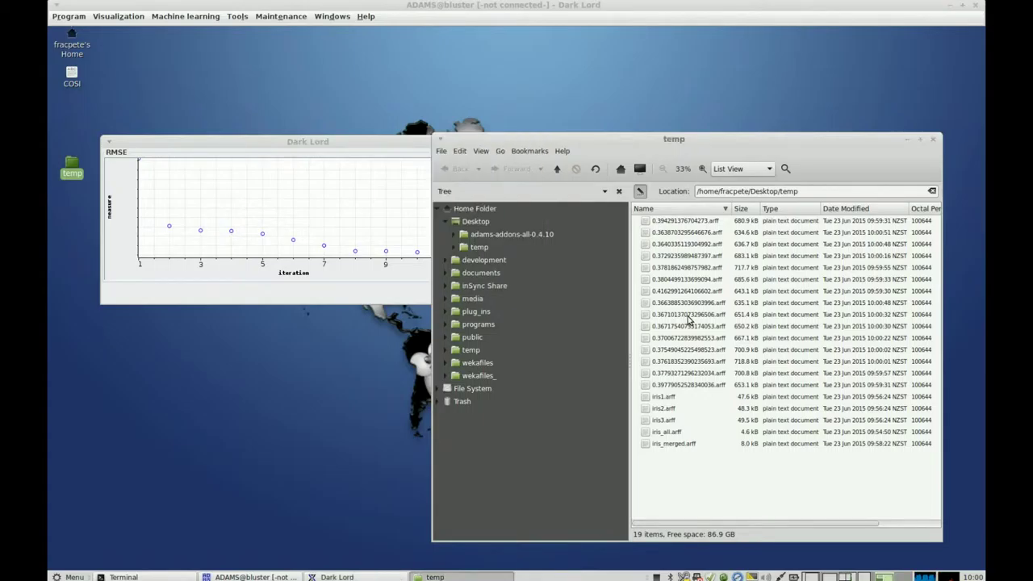
left_click(689, 315)
right_click(688, 317)
left_click(696, 323)
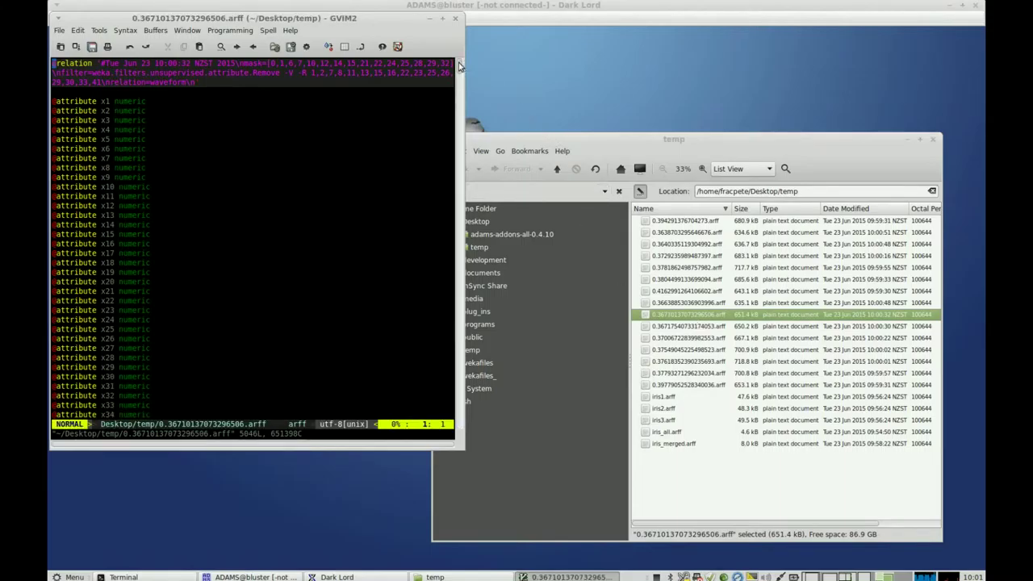
Step: Examine the Remove filter's attribute range in the relation name, the attribute list and the data rows, and close the file
left_click_drag(297, 73, 198, 84)
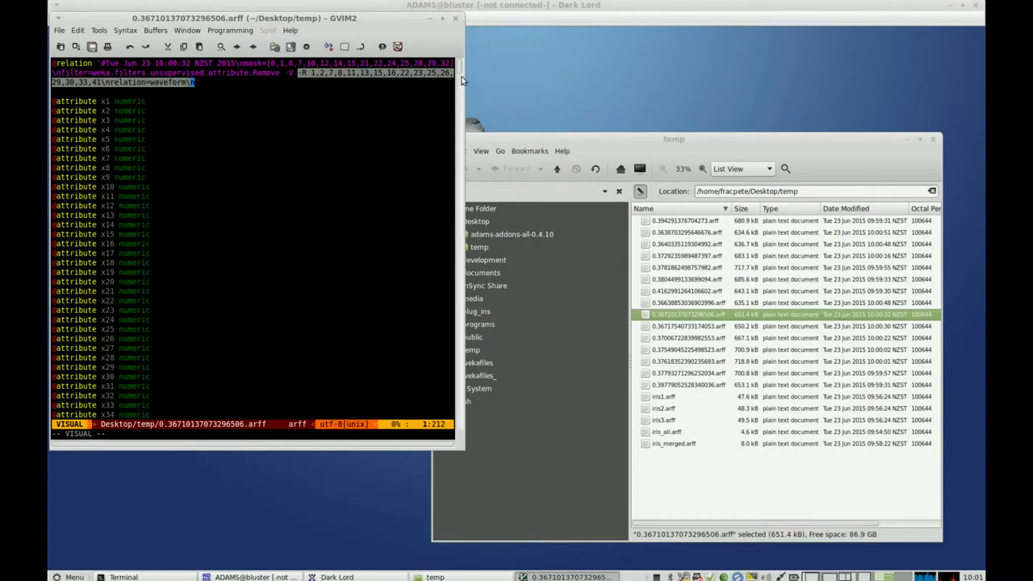
scroll(457, 70, "down", 8)
key("Down")
key("Down")
key("Down")
key("Down")
key("Down")
key("Down")
key("Down")
key("Down")
key("Down")
key("Down")
key("Down")
key("Down")
key("Down")
key("Down")
key("Down")
key("Down")
key("Down")
key("Down")
key("Down")
key("Down")
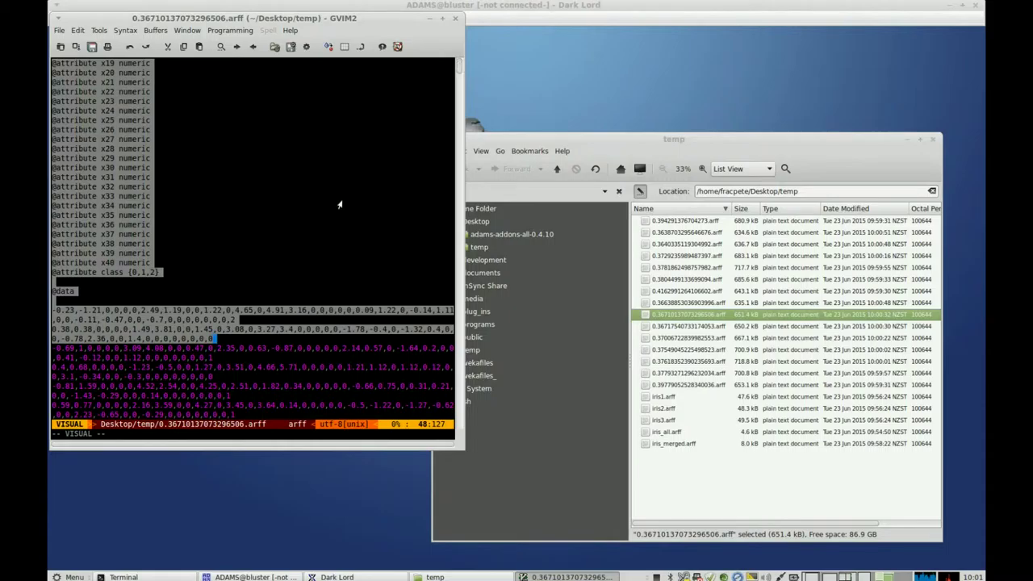
scroll(284, 247, "up", 4)
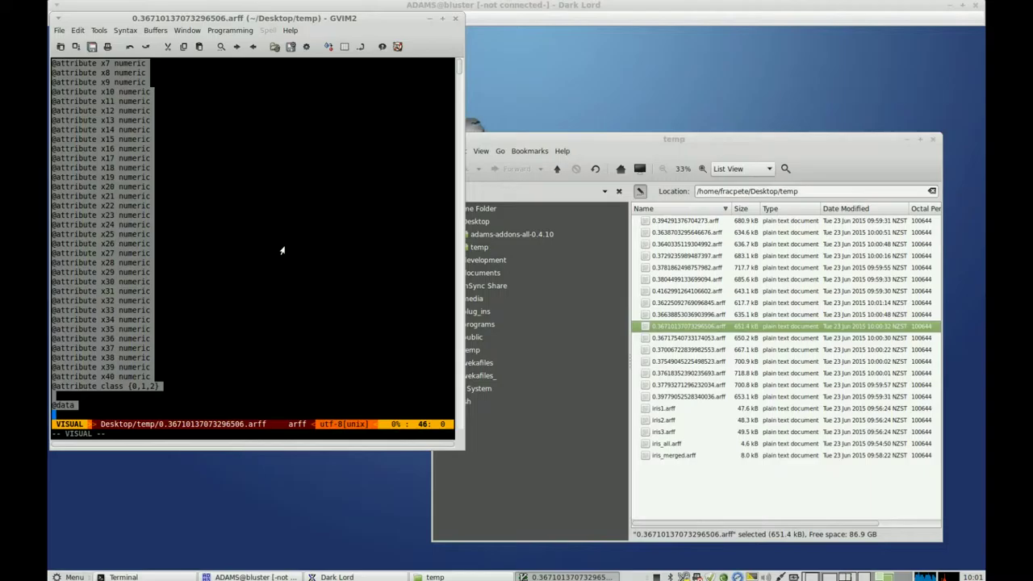
scroll(286, 234, "up", 3)
left_click(293, 187)
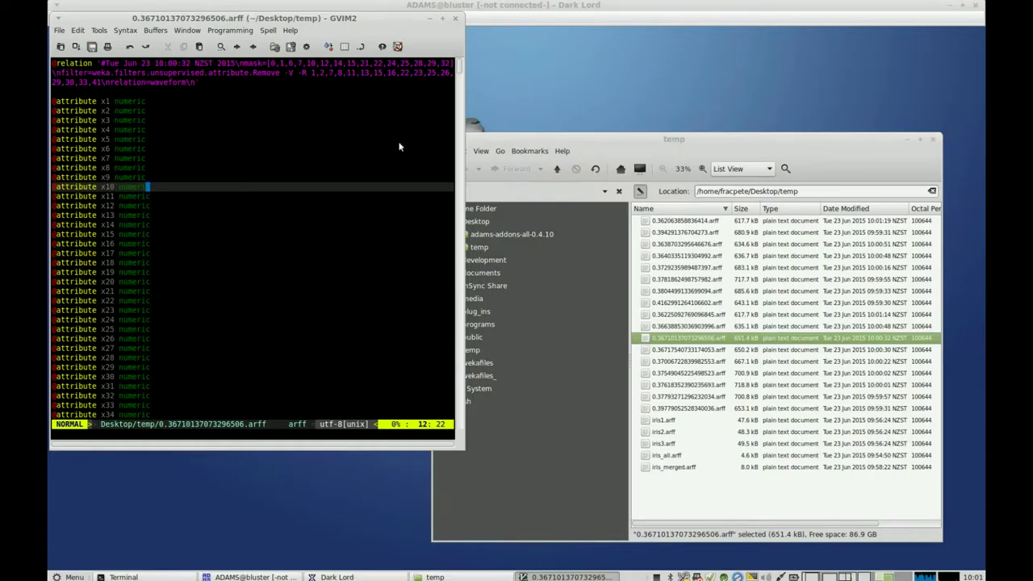
left_click(455, 17)
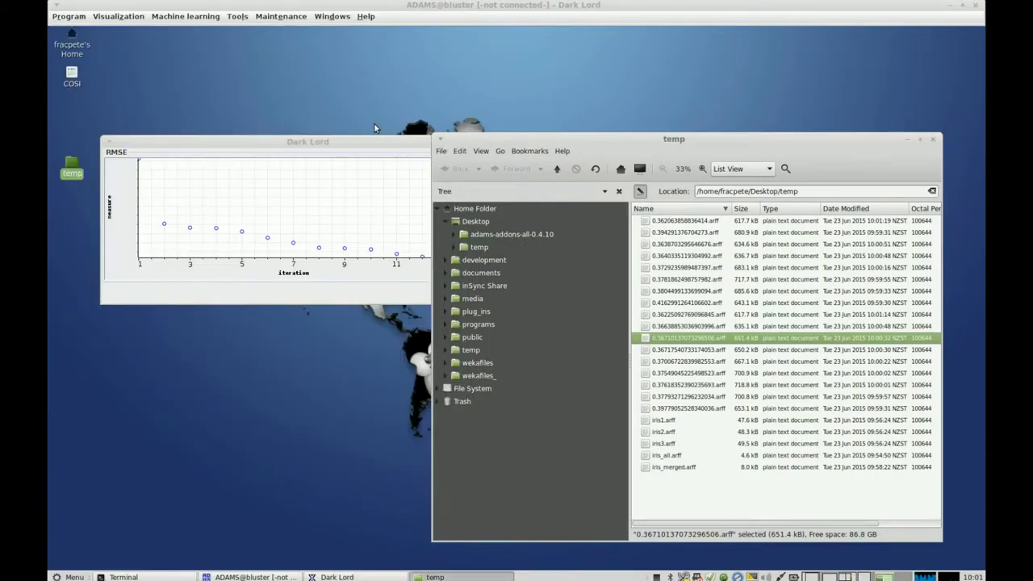
Step: Stop the running Dark Lord optimization and dismiss the message about it
left_click(369, 154)
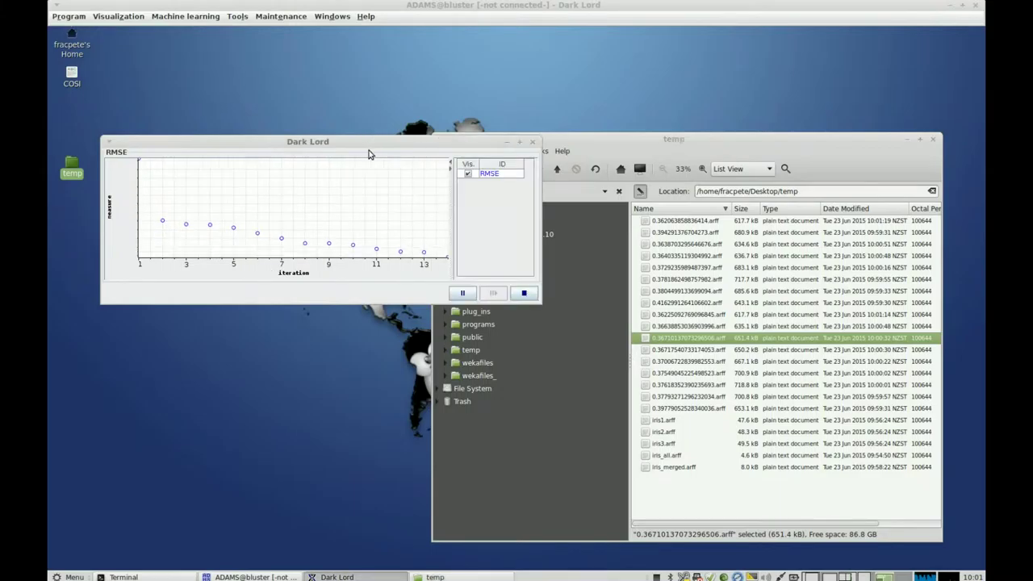
left_click(524, 295)
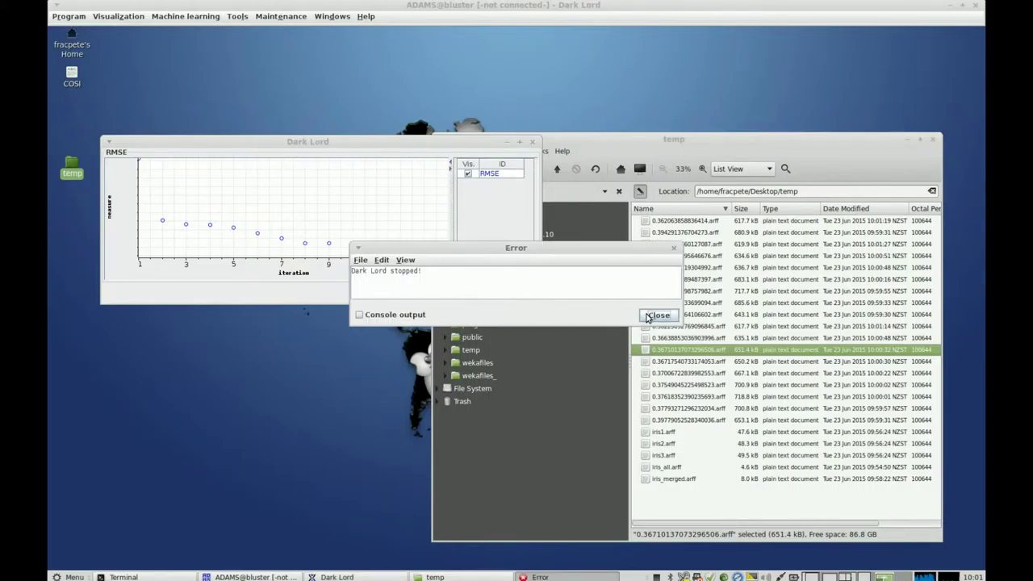
left_click(657, 315)
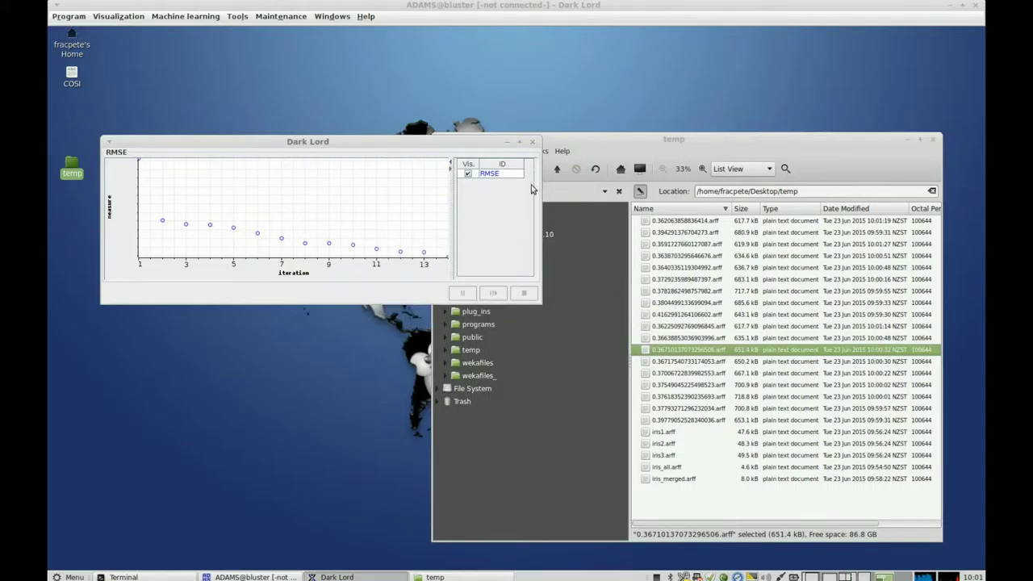
Step: Close the Dark Lord window and the file manager window of the temp folder
left_click(533, 144)
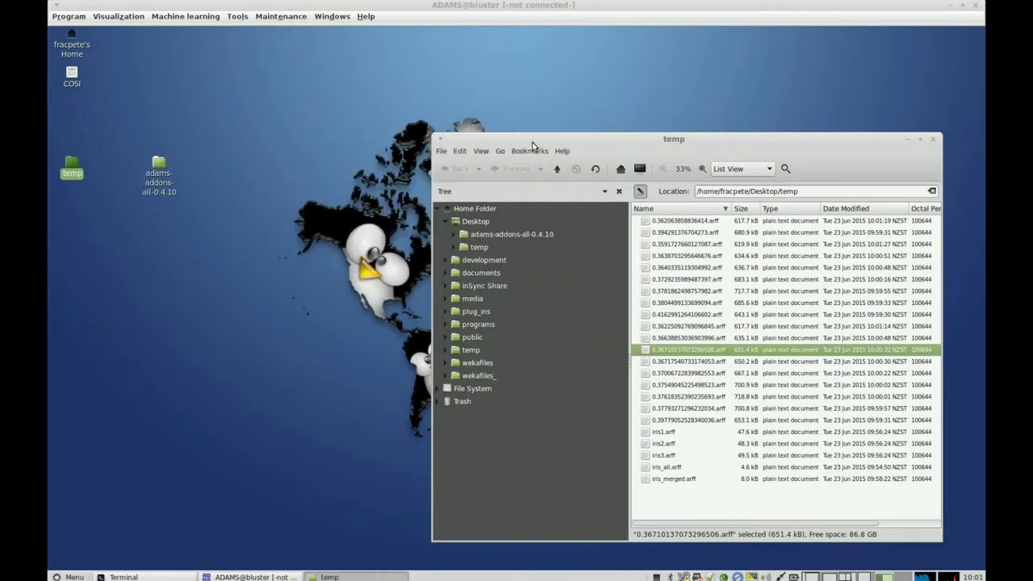
left_click(933, 139)
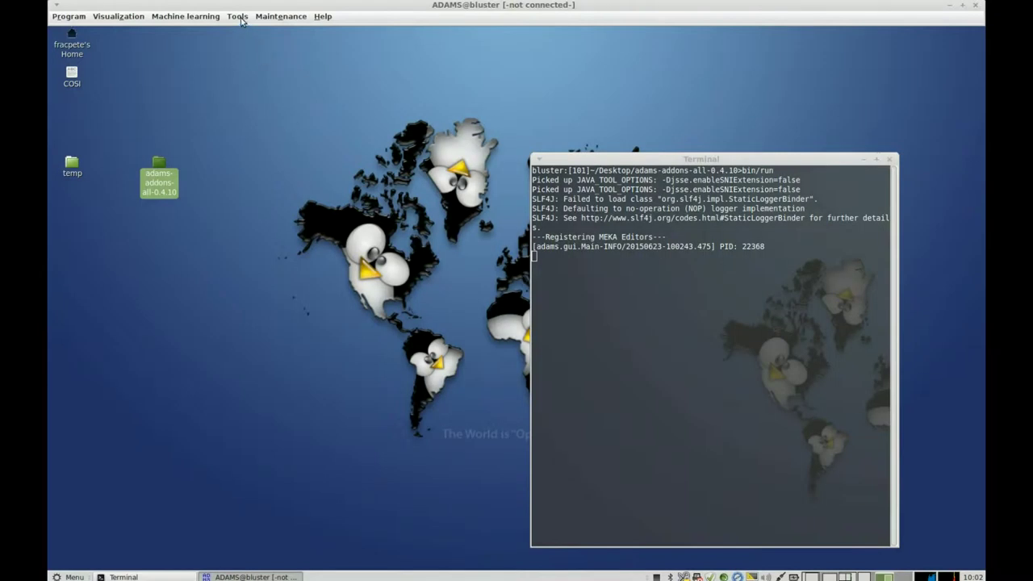
Step: Open bolts.csv from the example flows' data folder in the Spreadsheet file viewer
left_click(238, 17)
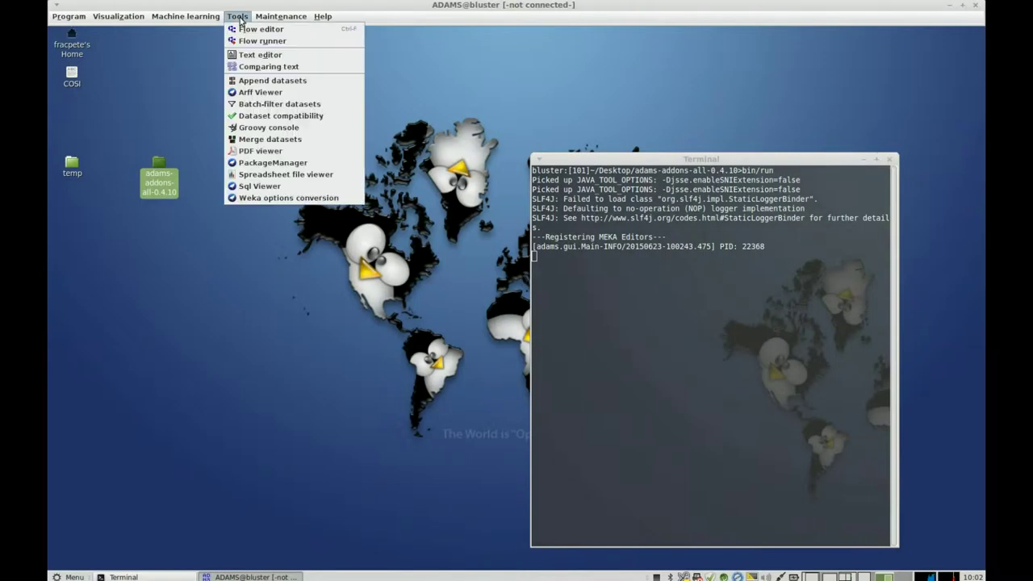
left_click(323, 174)
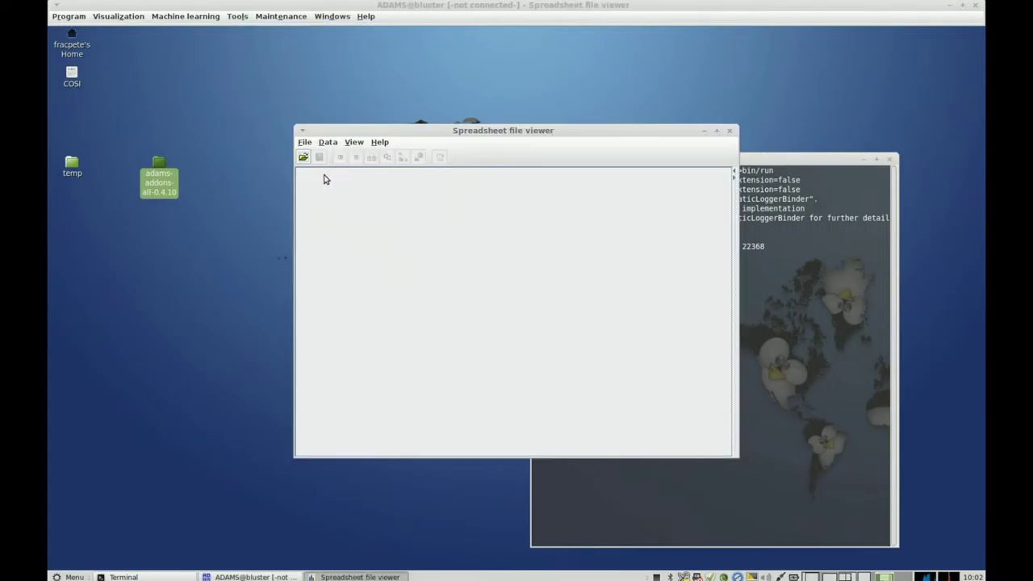
left_click(304, 157)
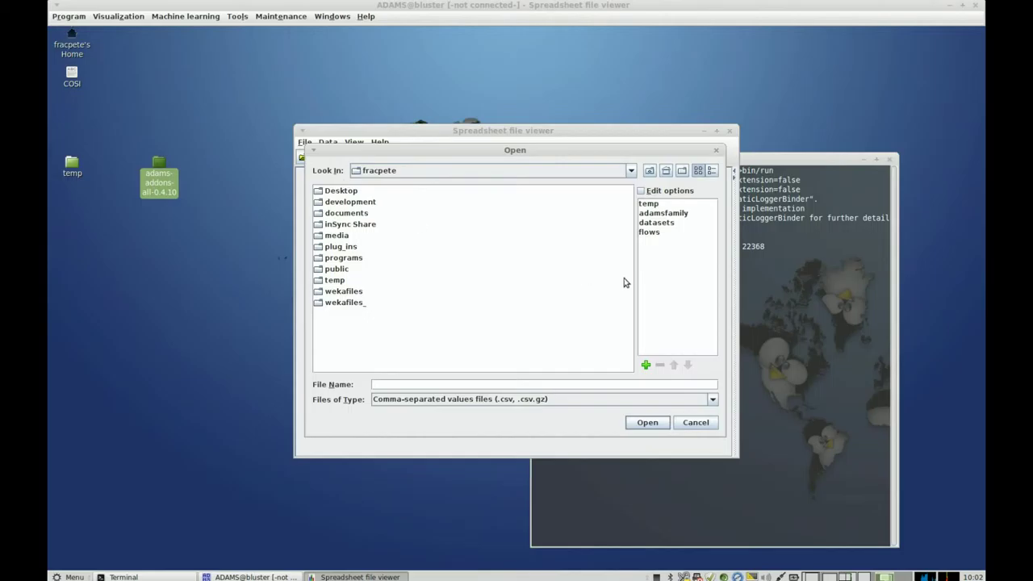
left_click(655, 234)
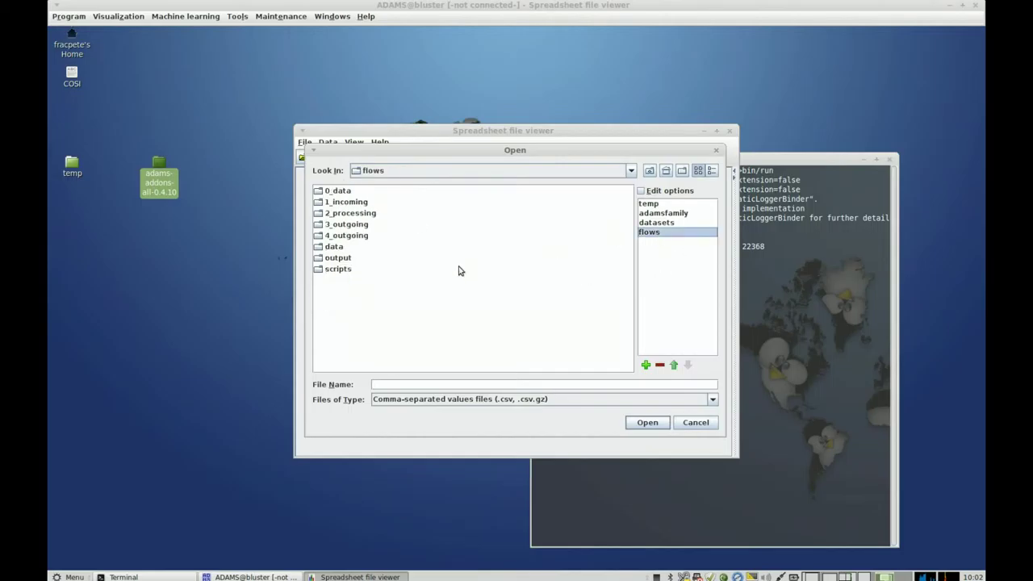
double_click(336, 247)
left_click(344, 206)
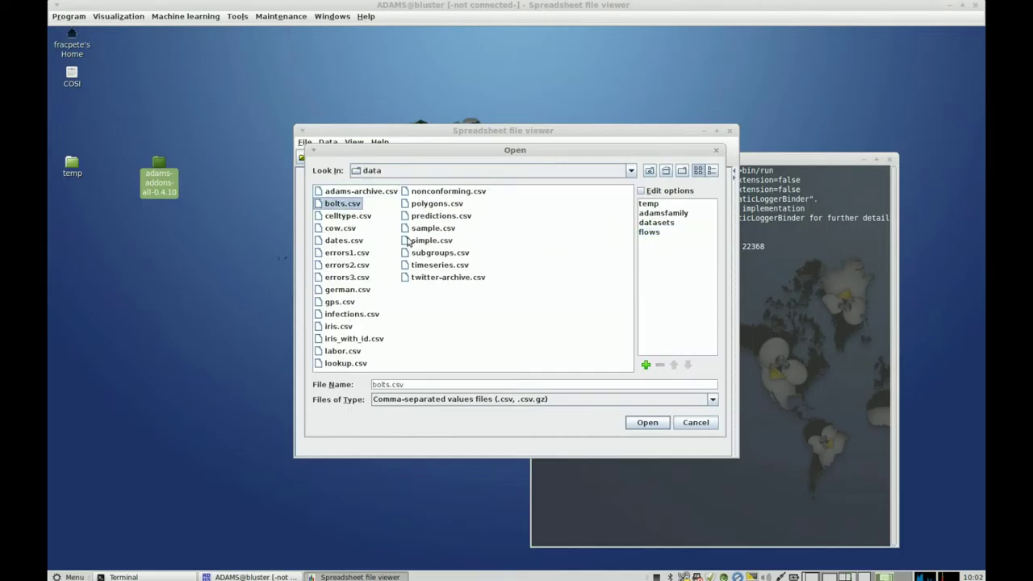
left_click(642, 423)
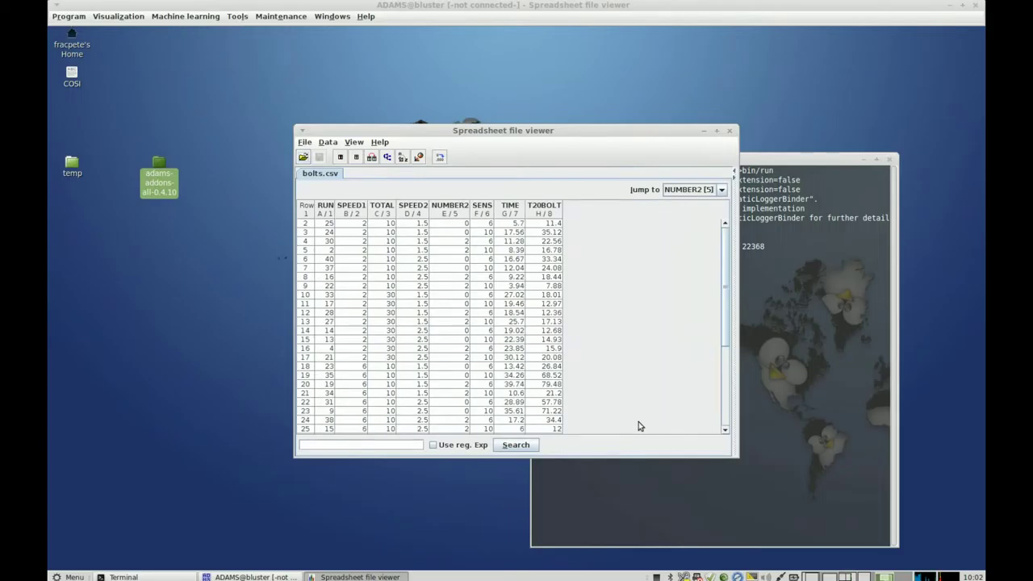
Step: Set the T20BOLT values in rows 2, 3 and 4 of bolts.csv to 1, 2 and 3
left_click(554, 226)
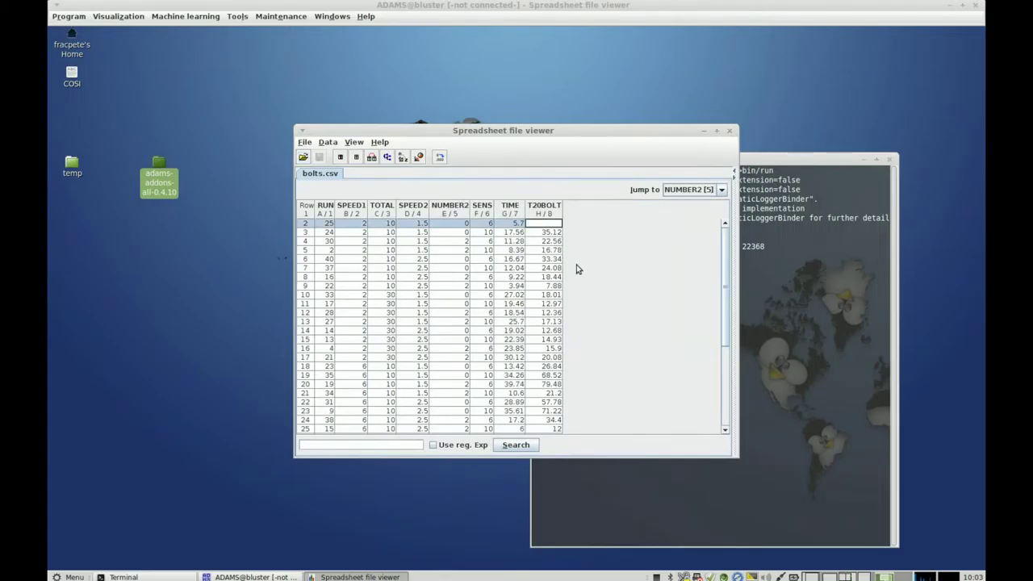
type("1")
key("Return")
type("2")
key("Return")
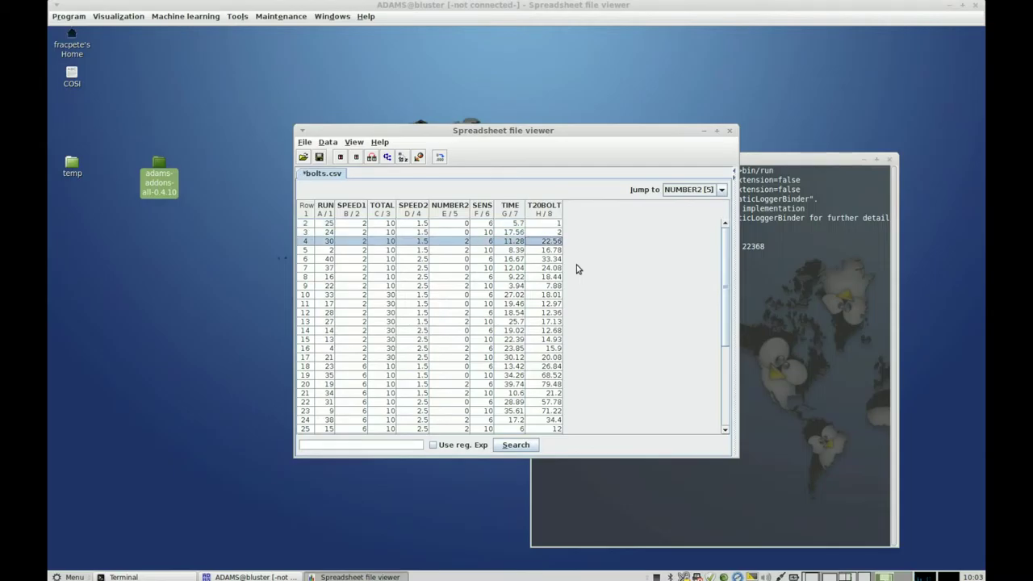
type("3")
key("Return")
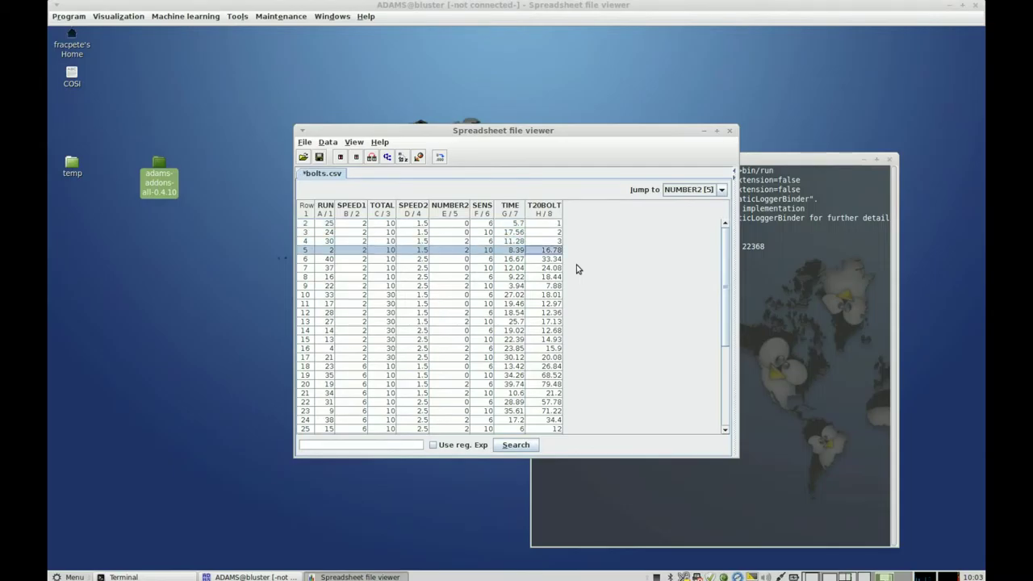
Step: Try to close the modified bolts.csv spreadsheet and cancel at the question about saving it
left_click(306, 143)
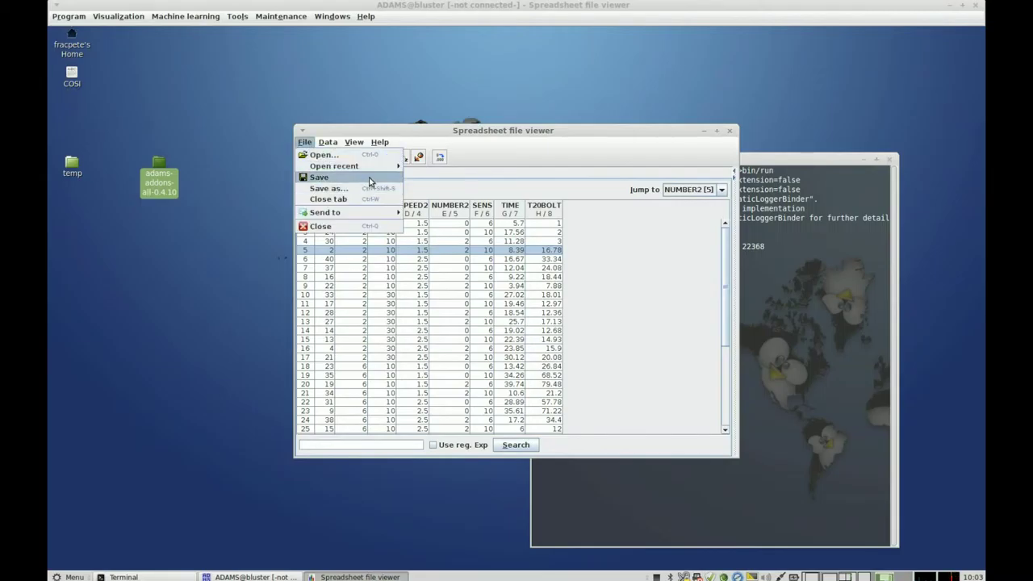
left_click(493, 181)
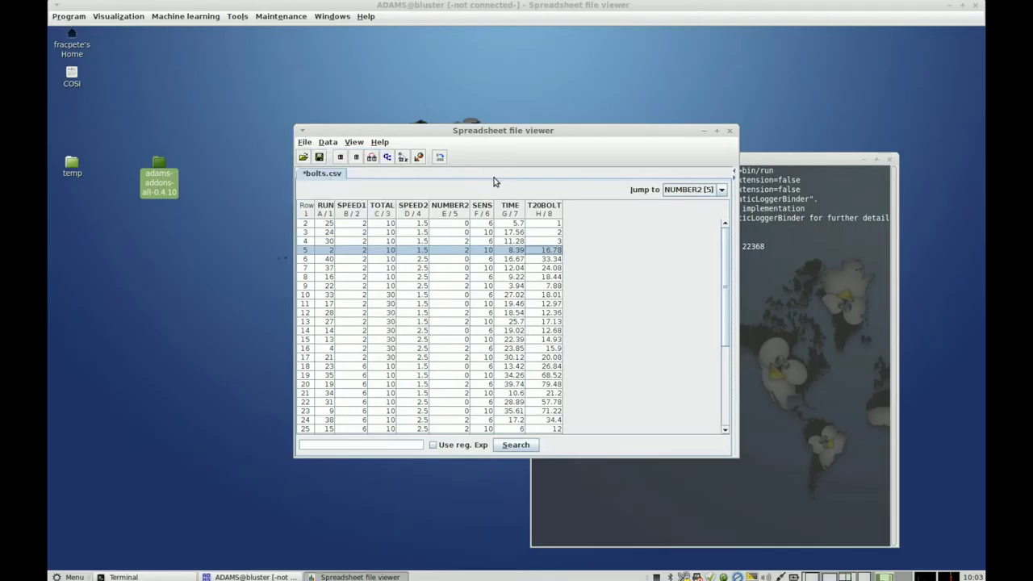
left_click(306, 144)
left_click(338, 201)
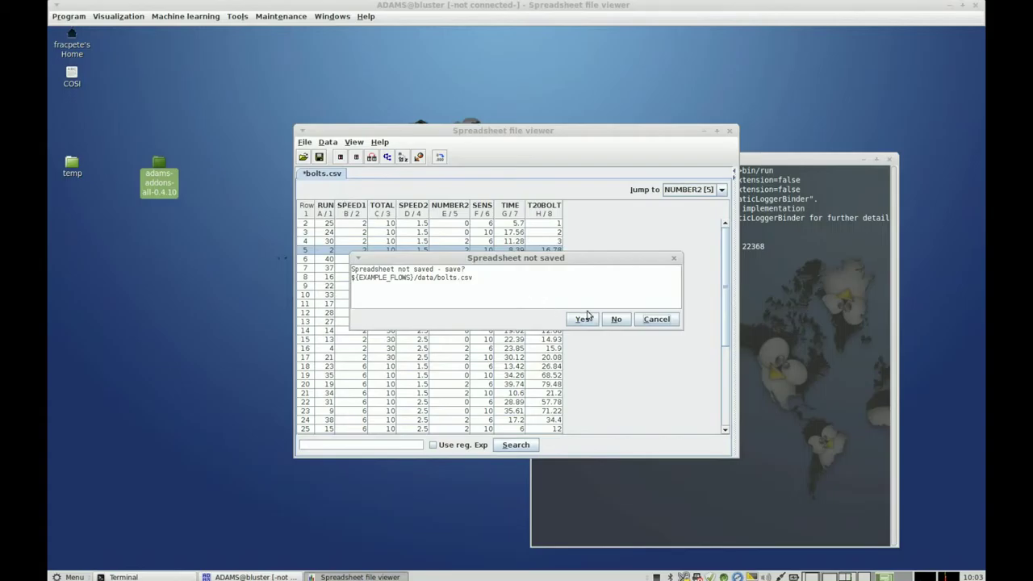
left_click(660, 322)
Step: Close bolts.csv without saving its changes and close the Spreadsheet file viewer
left_click(306, 143)
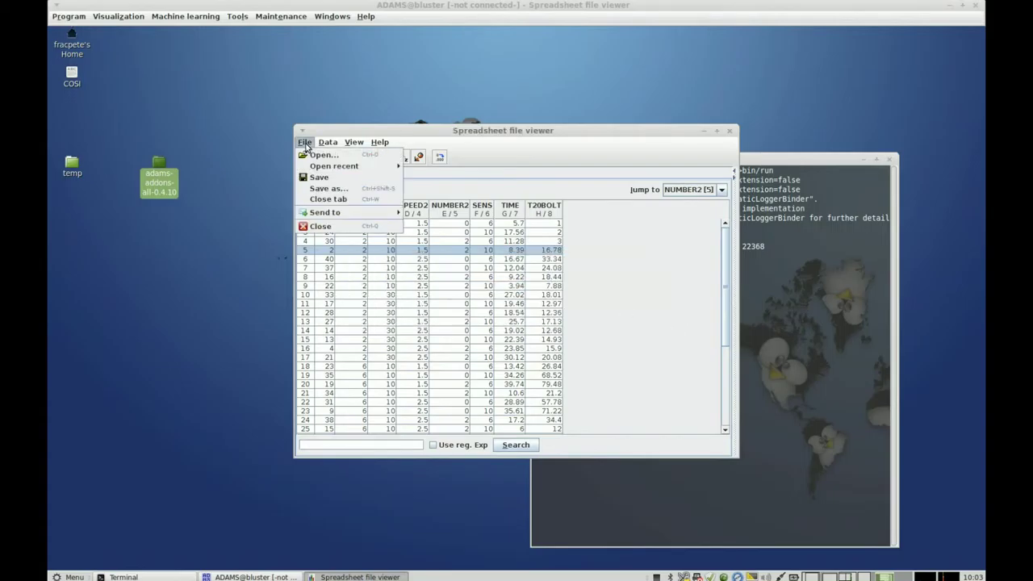
left_click(331, 201)
left_click(617, 320)
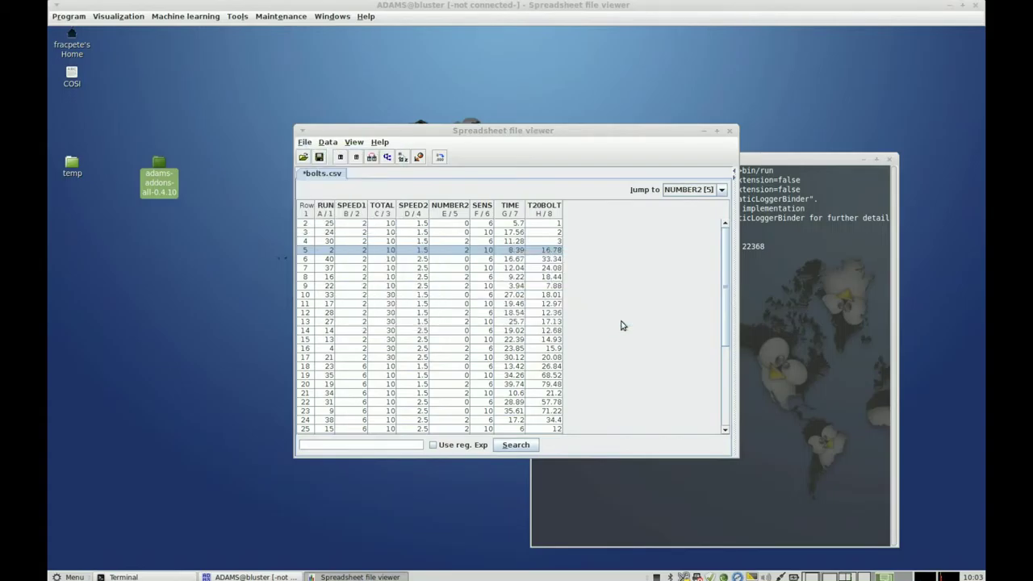
left_click(617, 319)
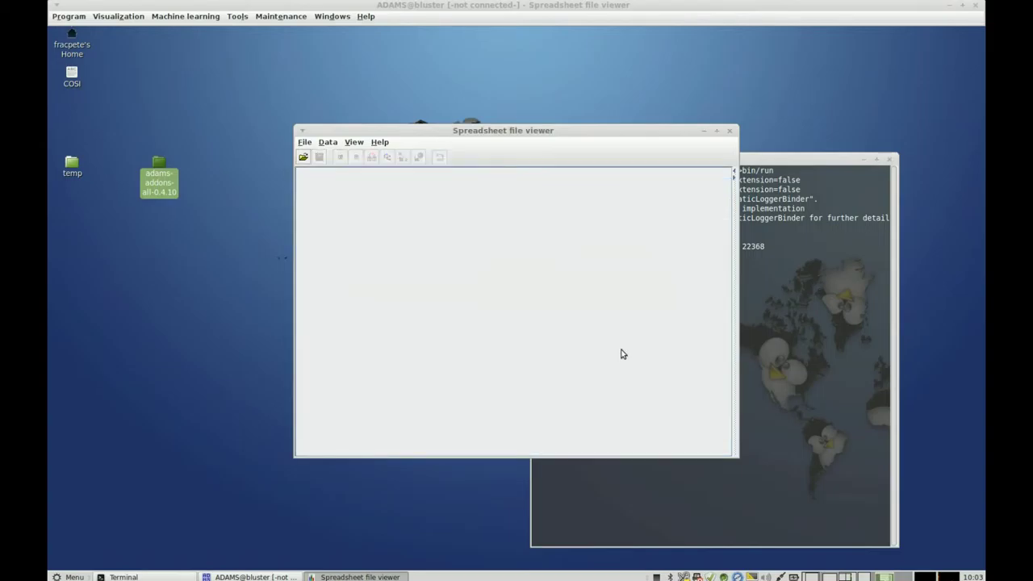
left_click(731, 131)
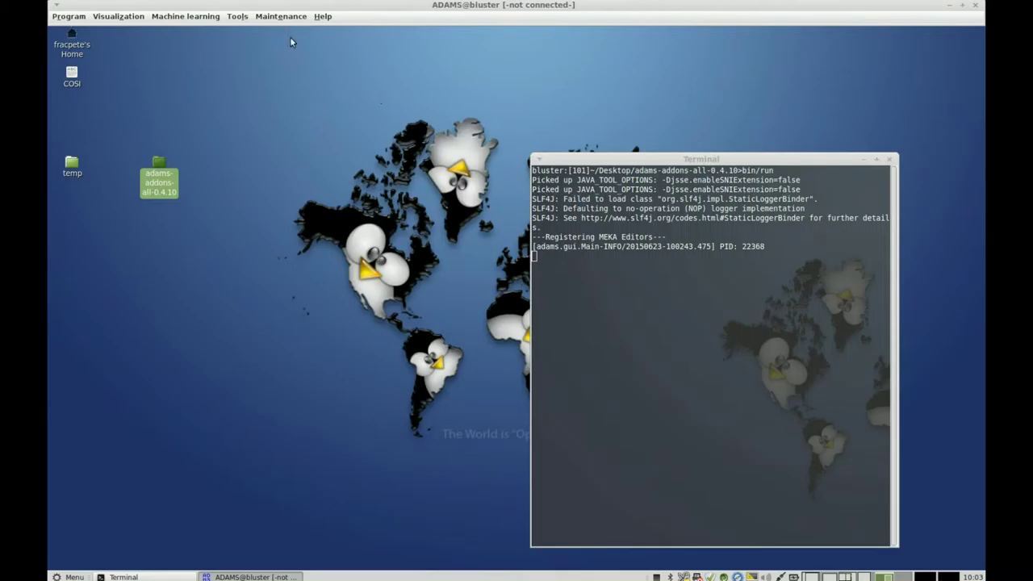
Step: Open the example flow adams-core-mandelbrot_colored.flow in the Flow editor
left_click(236, 17)
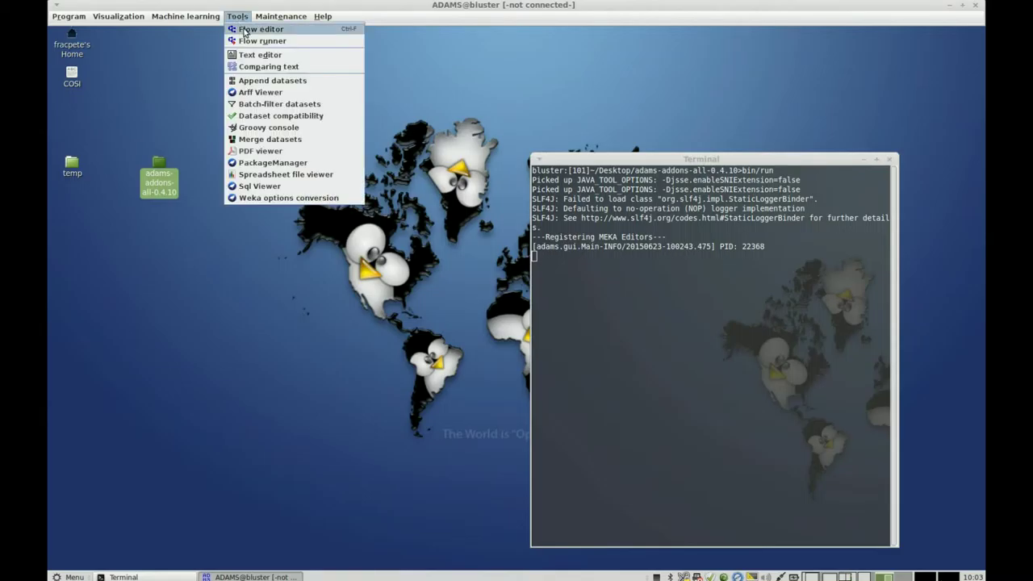
left_click(244, 30)
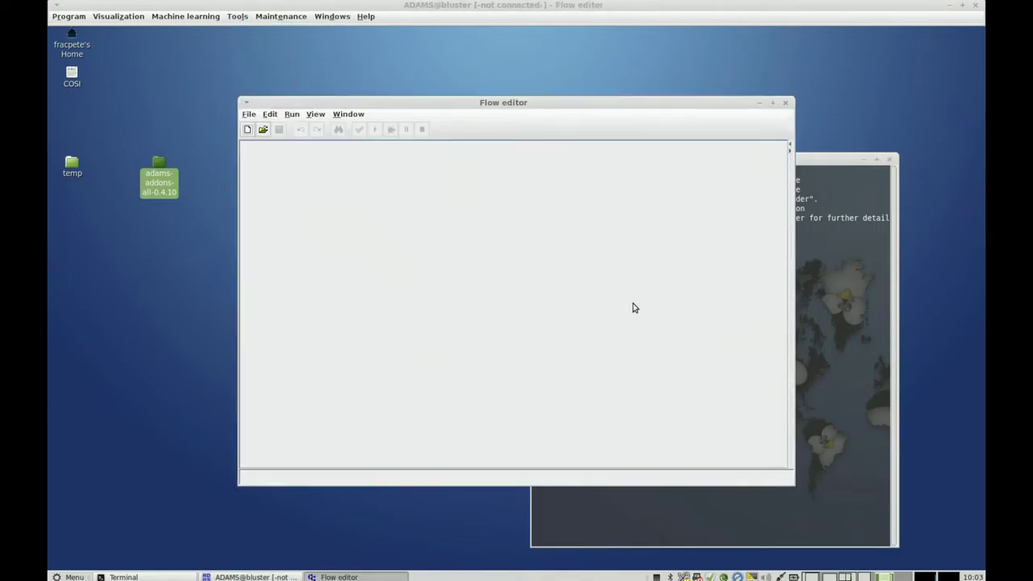
left_click(248, 114)
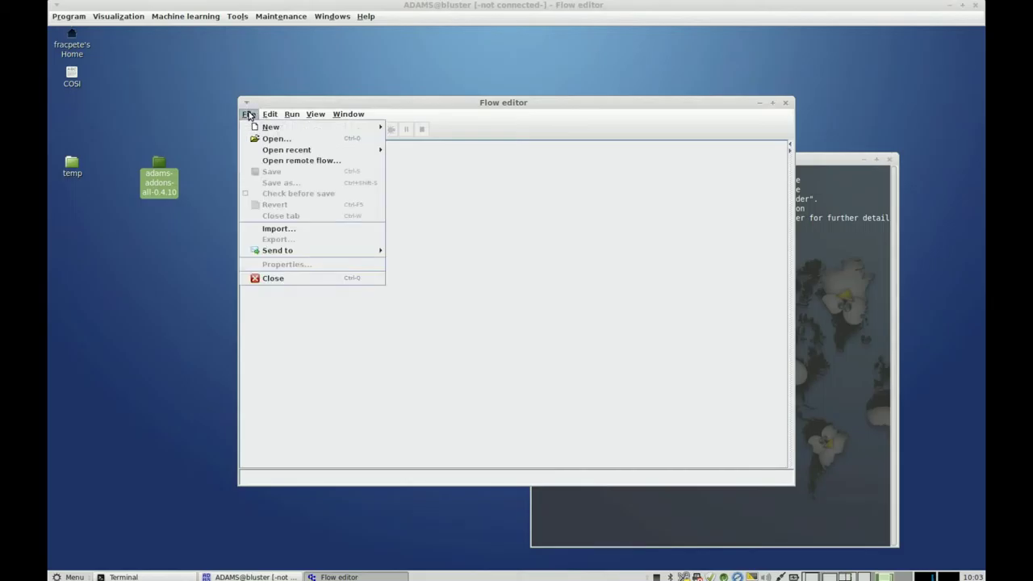
left_click(264, 140)
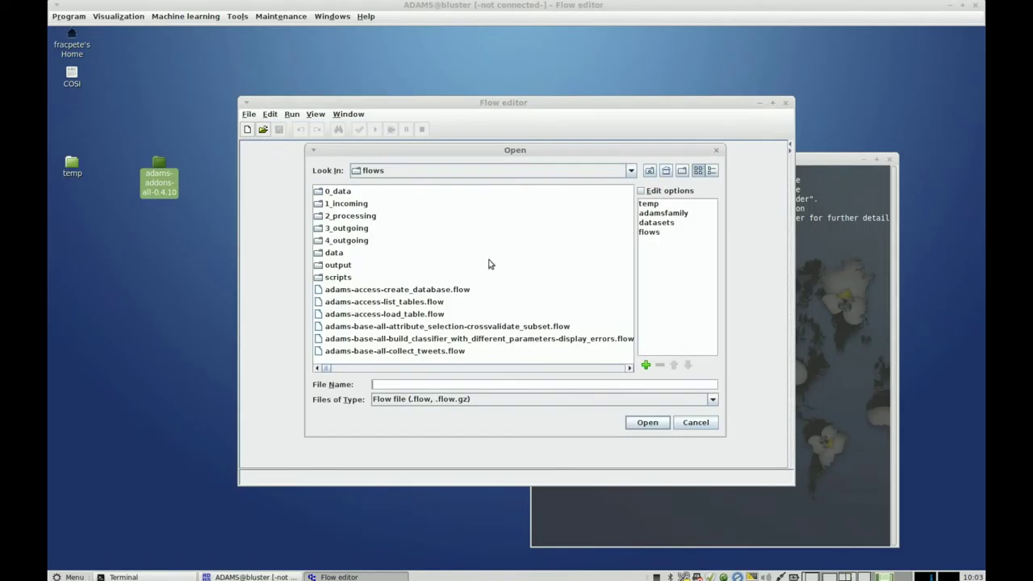
left_click_drag(327, 371, 386, 369)
left_click(517, 194)
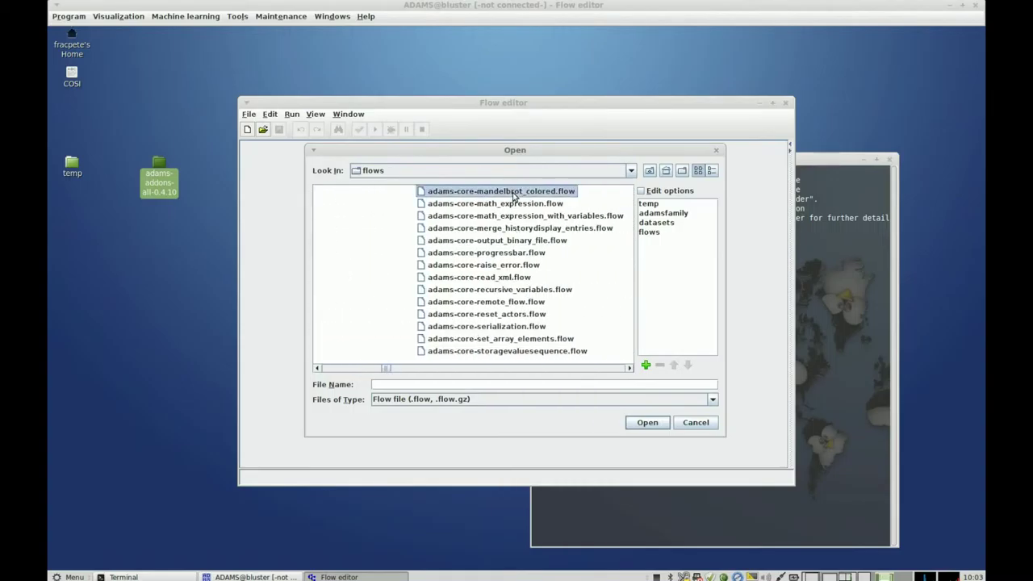
left_click(658, 423)
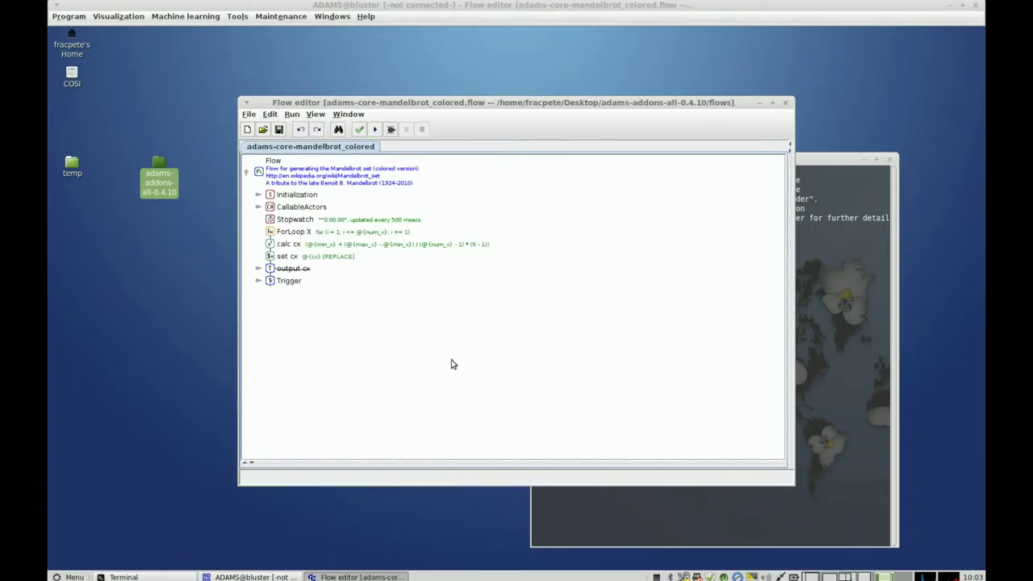
Step: Find the usages of the variable cx from the set cx actor and move the results window beside the flow tree
left_click(316, 257)
right_click(315, 258)
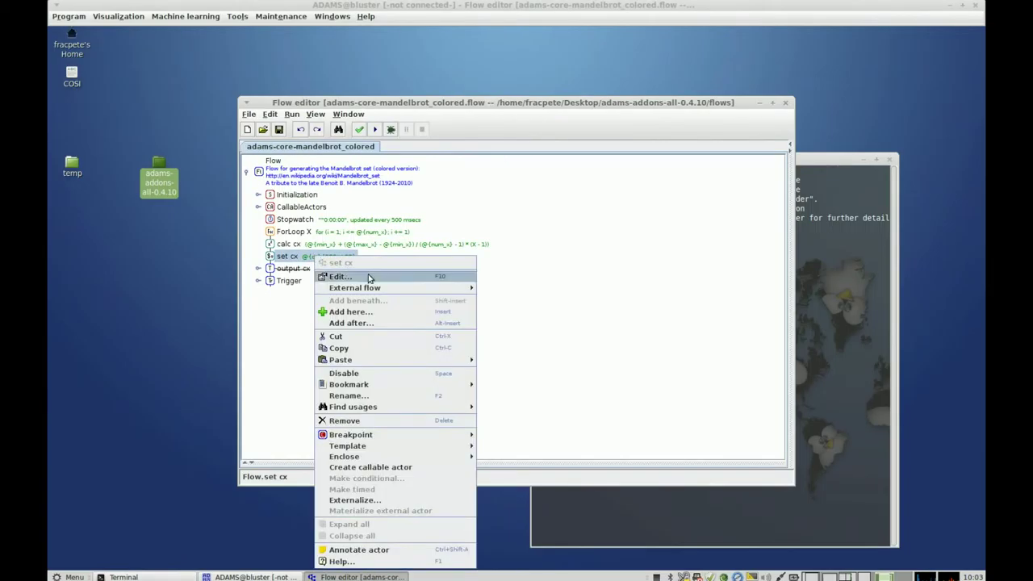
mouse_move(472, 407)
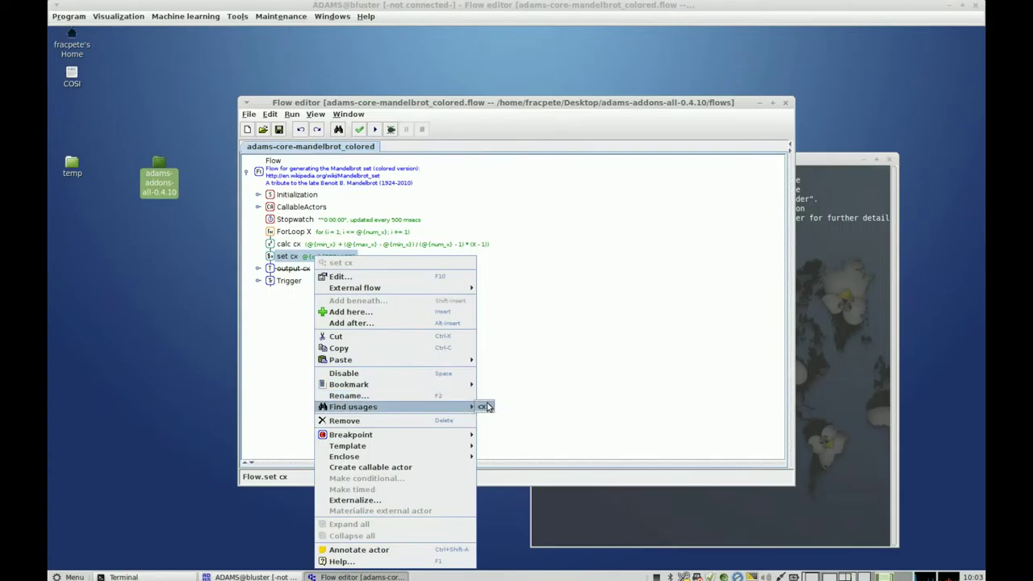
left_click(482, 410)
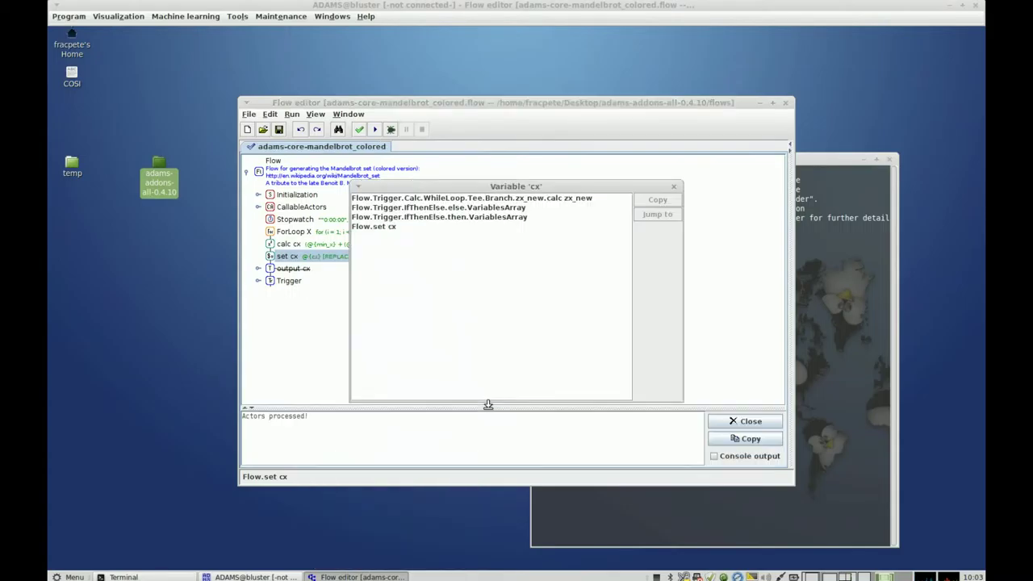
left_click_drag(498, 186, 716, 161)
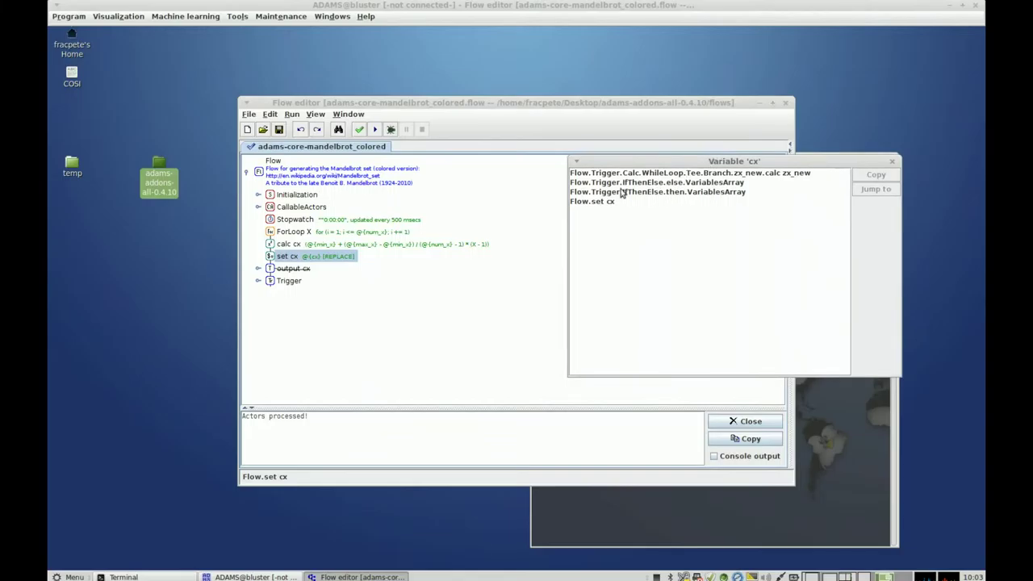
Step: Go to the cx usages in the VariablesArray actors of the IfThenElse then and else branches, and close the editor's message area
left_click(767, 202)
left_click(727, 192)
left_click(876, 188)
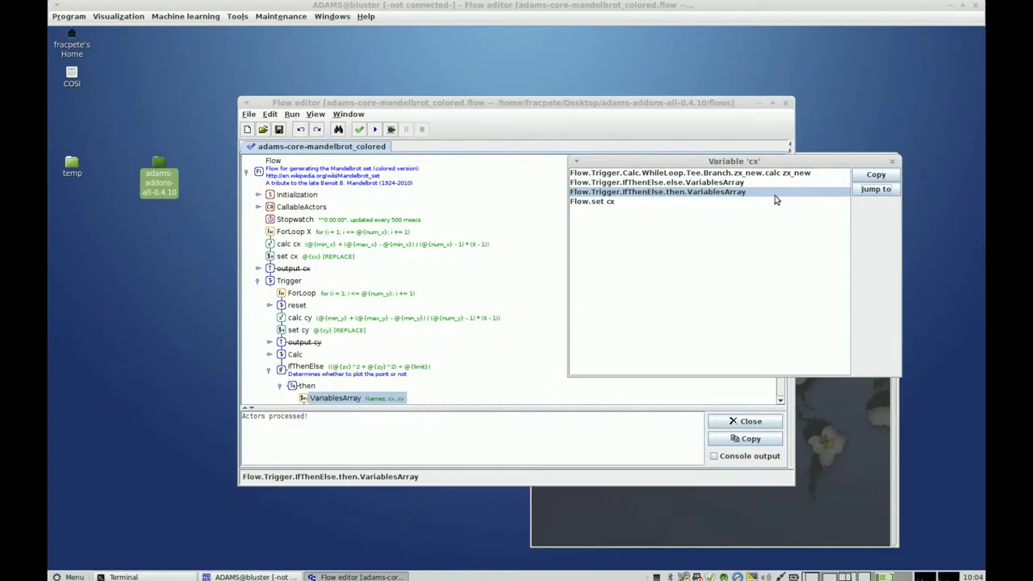
left_click(753, 182)
left_click(876, 189)
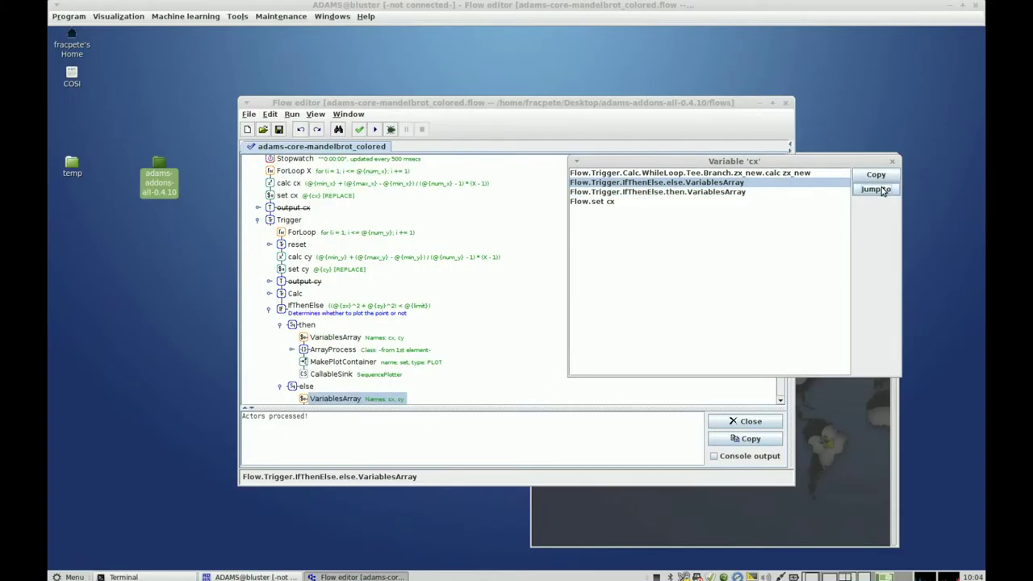
left_click(751, 422)
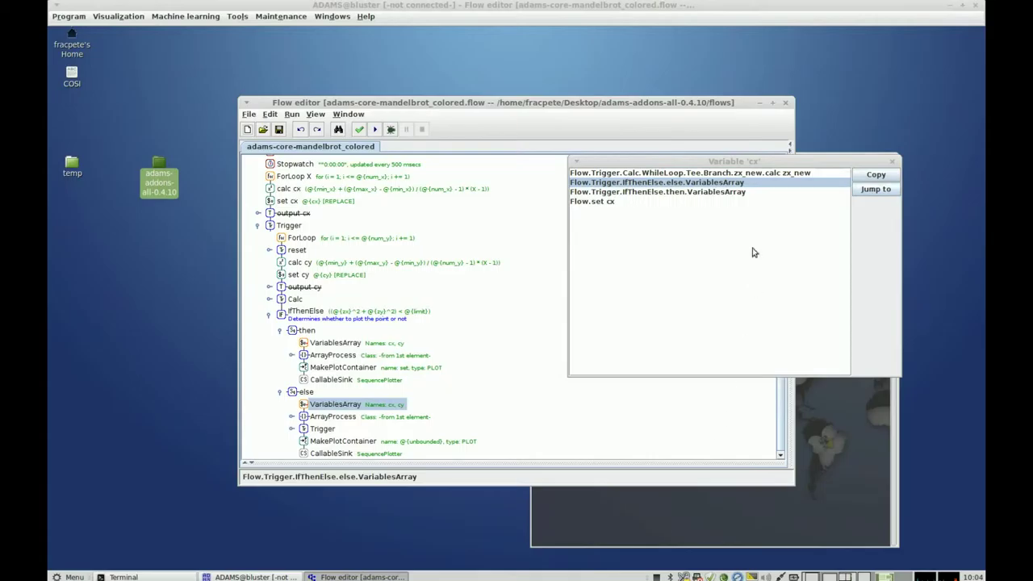
Step: Go to the cx usage in the calc zx_new actor and look over the surrounding actors
left_click(773, 174)
left_click(876, 189)
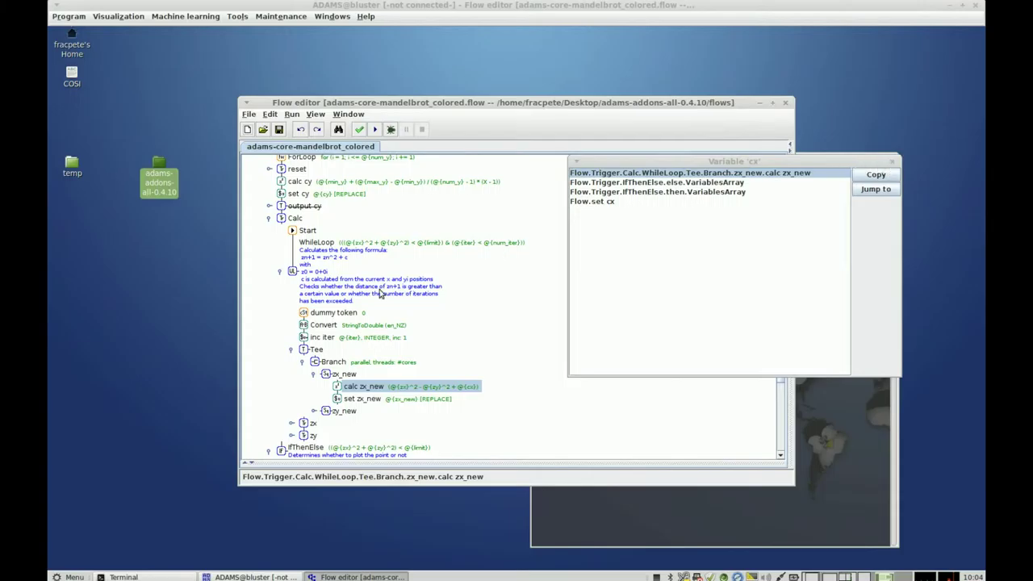
scroll(370, 256, "up", 4)
scroll(367, 265, "down", 5)
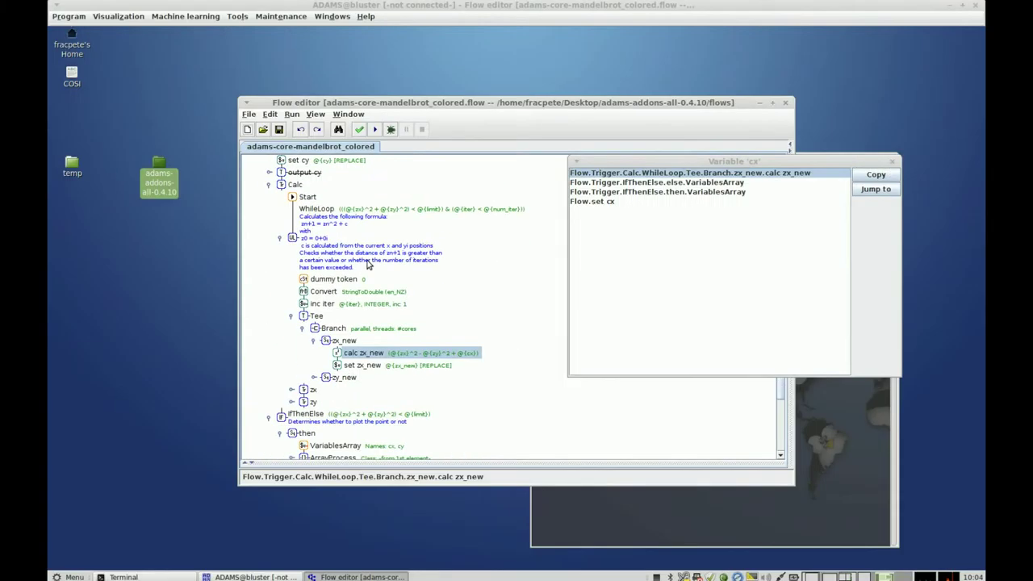
Step: Find the usages of the variable zx_new from the set zx_new actor
right_click(376, 366)
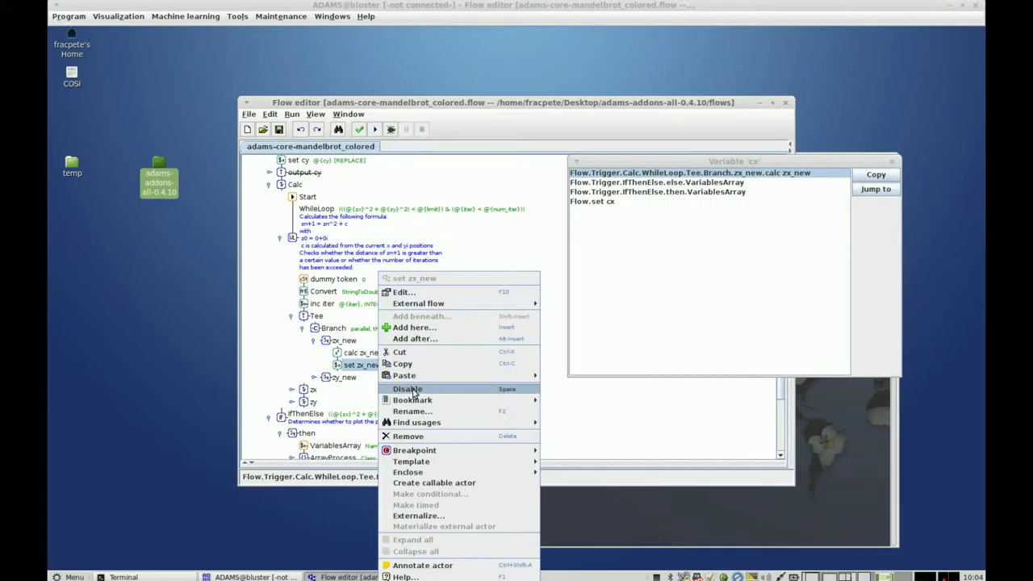
mouse_move(485, 422)
left_click(556, 423)
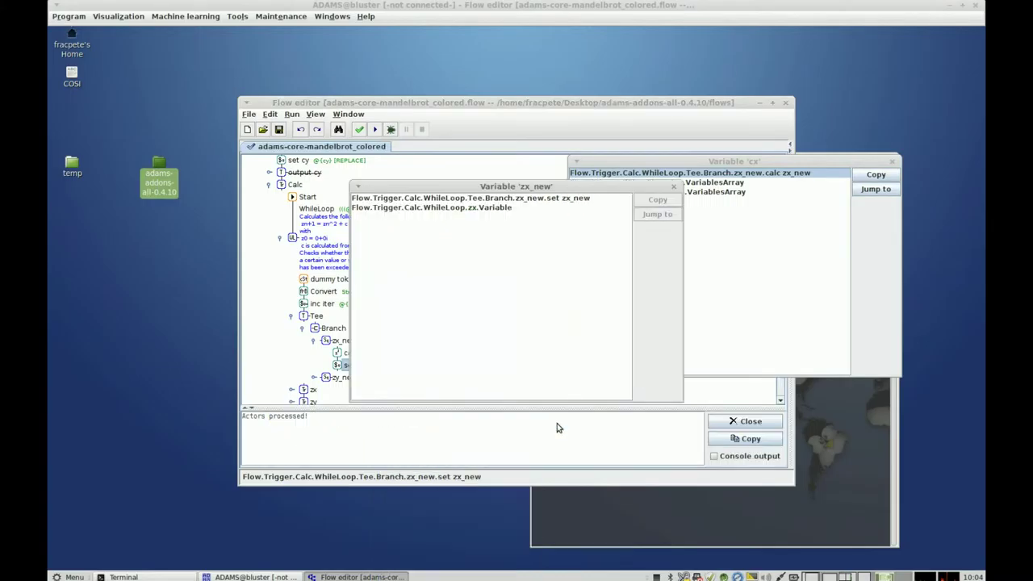
Step: Go to the zx_new usages in the zx Variable actor and the set zx_new actor, and close that results window
left_click(846, 244)
left_click(876, 250)
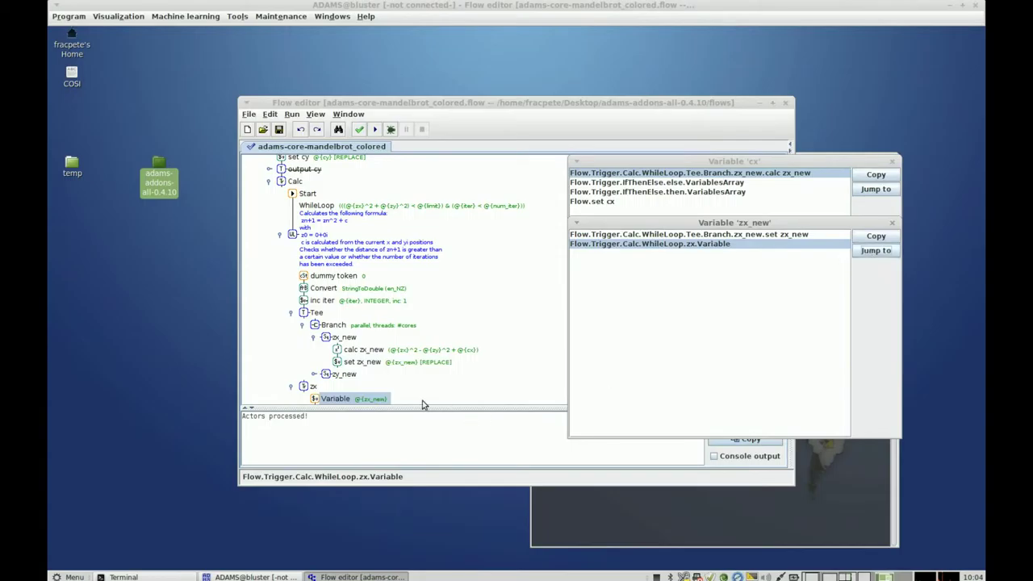
scroll(422, 401, "down", 1)
left_click(694, 236)
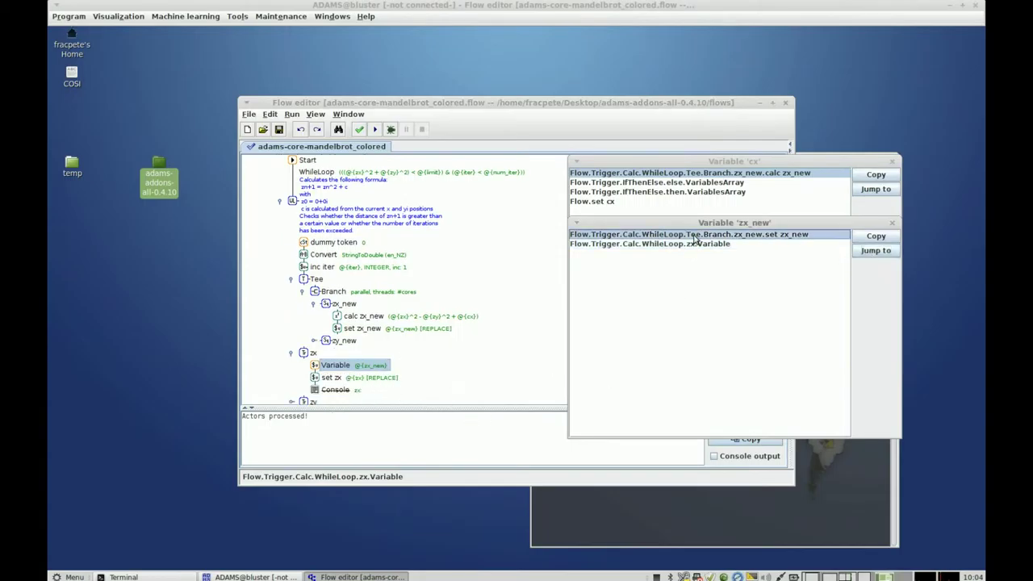
left_click(875, 250)
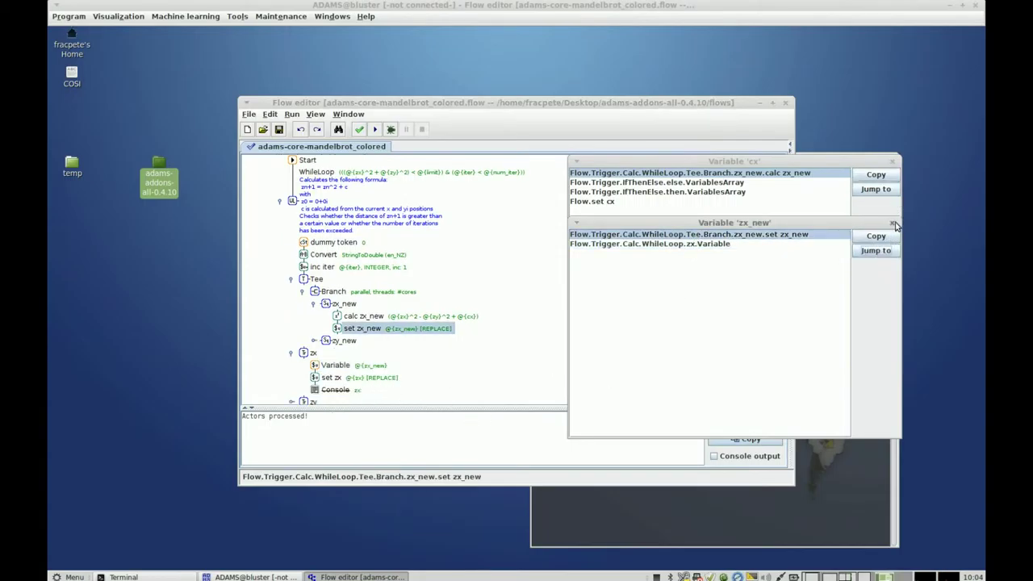
left_click(894, 224)
Step: Find the usages of the callable actor SequencePlotter under CallableActors and move the results window beside the flow tree
scroll(443, 332, "up", 6)
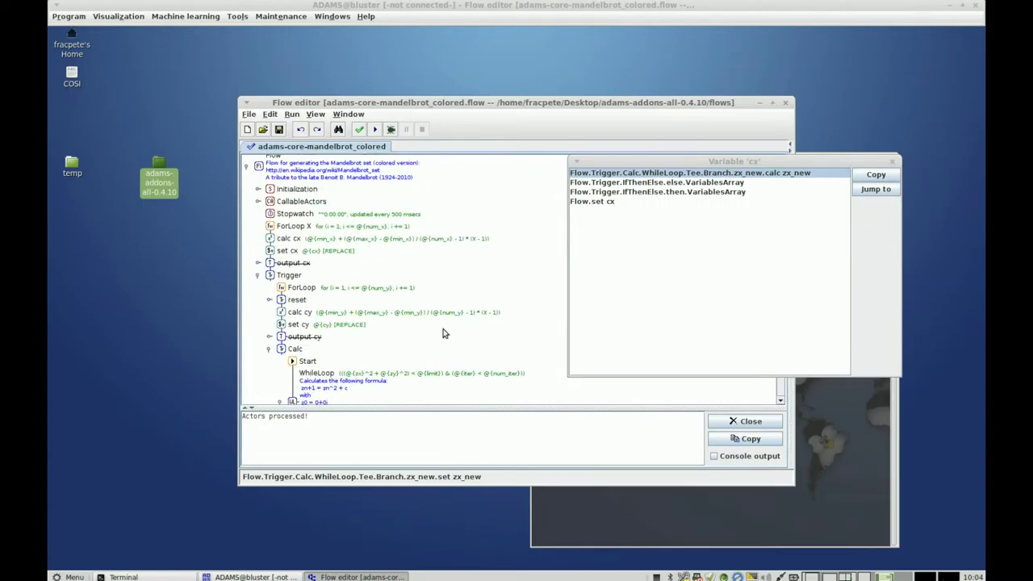
scroll(442, 333, "up", 1)
left_click(258, 208)
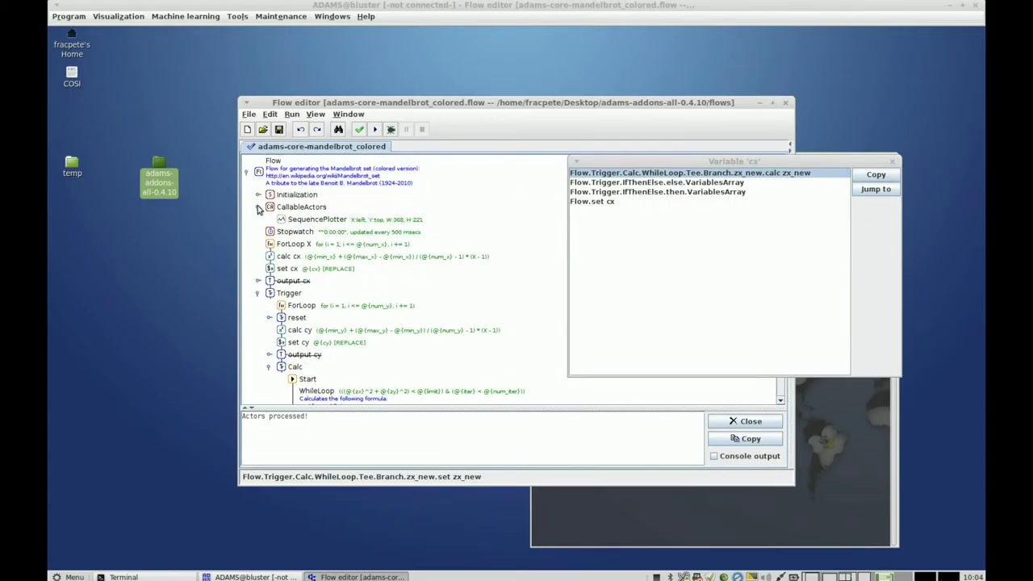
left_click(296, 219)
right_click(352, 225)
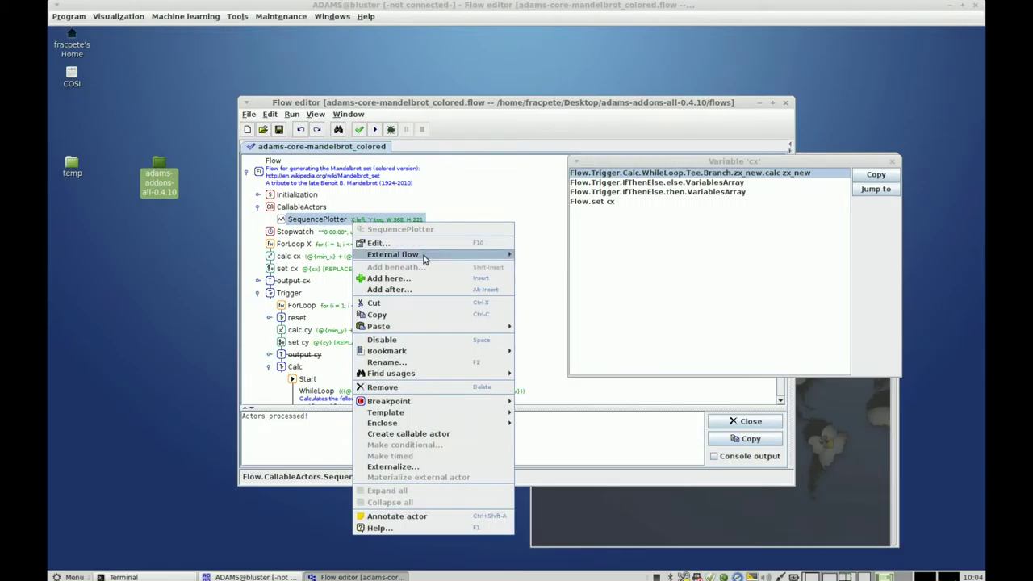
mouse_move(490, 373)
left_click(549, 373)
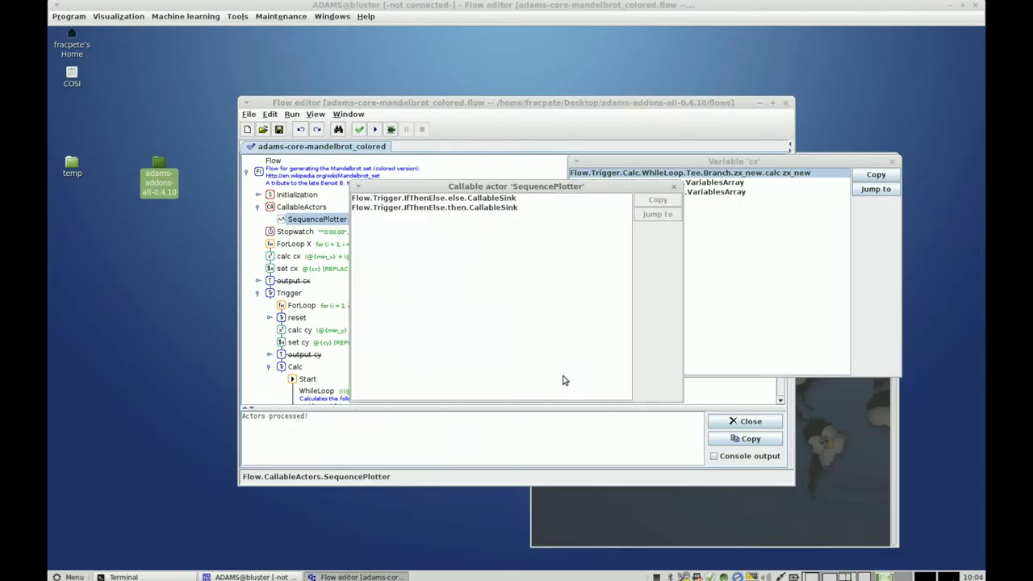
left_click_drag(536, 195, 749, 234)
Step: Go to the SequencePlotter usages in the CallableSink actors of the IfThenElse else and then branches, and close both usage windows
left_click(751, 244)
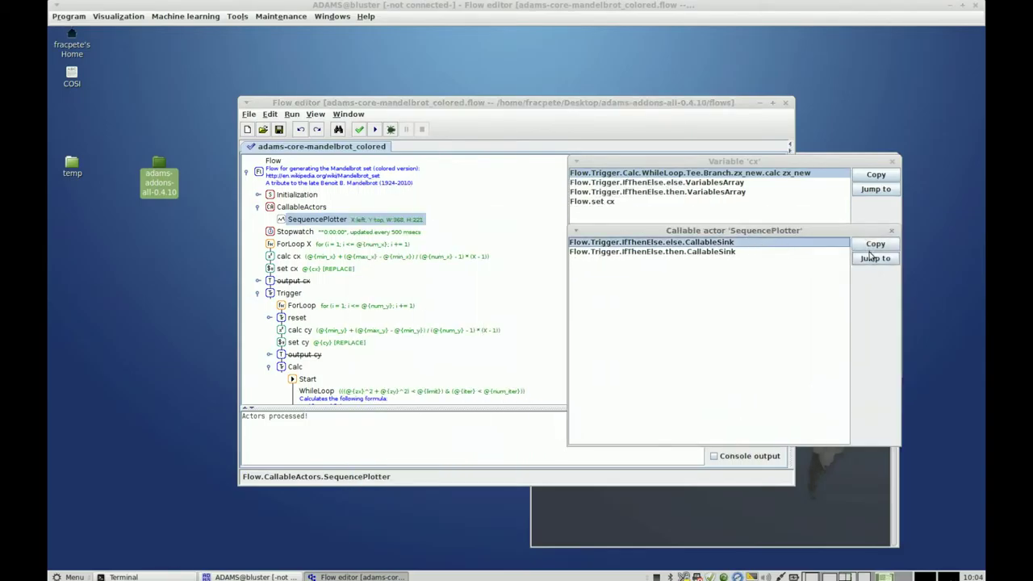
left_click(876, 259)
left_click(712, 252)
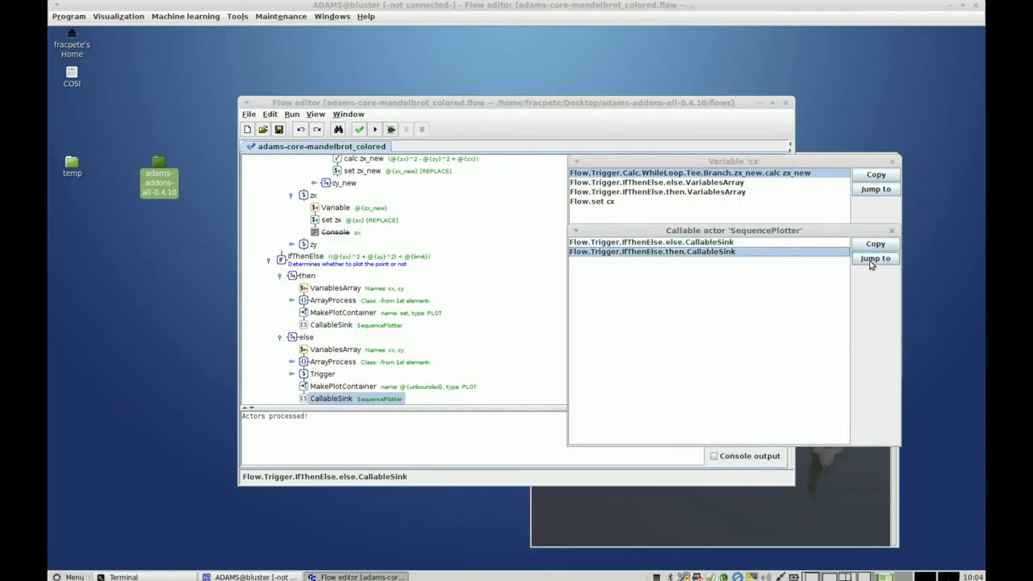
left_click(872, 264)
left_click(744, 243)
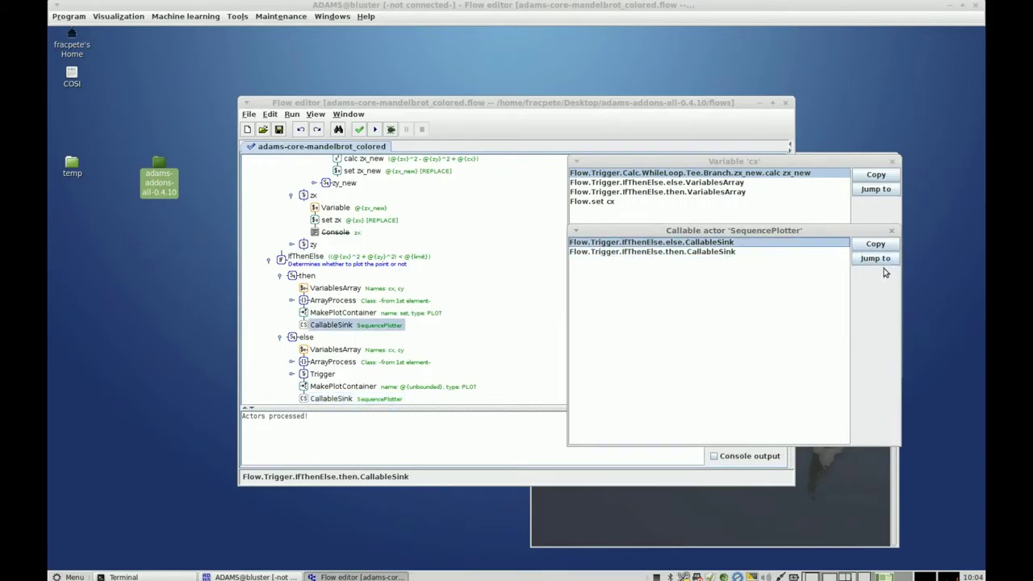
left_click(880, 259)
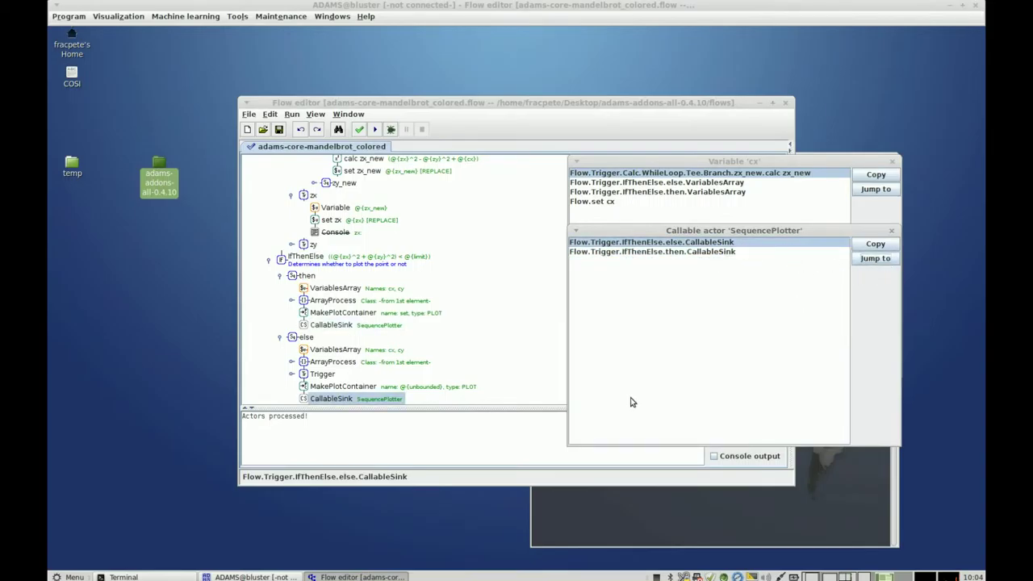
left_click(892, 232)
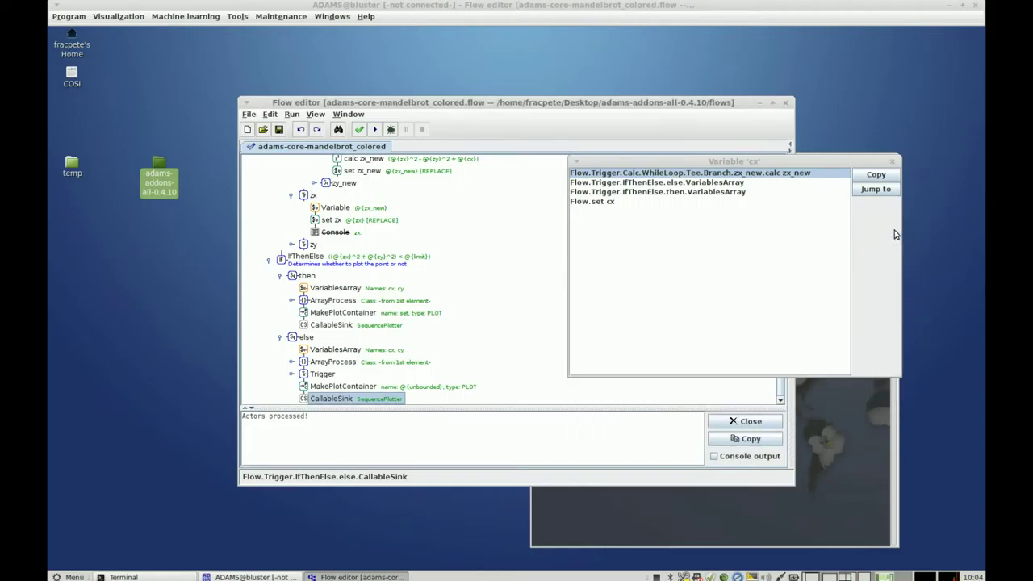
left_click(897, 165)
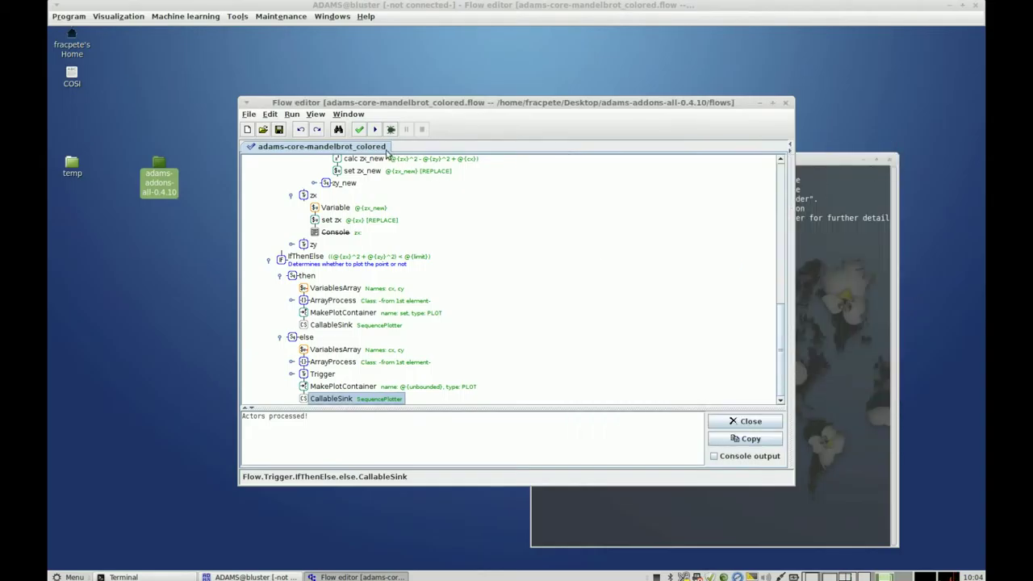
Step: Close the Mandelbrot flow and open adams-base-all-plot_pls_loadings-regression.flow from the flows folder
left_click(249, 114)
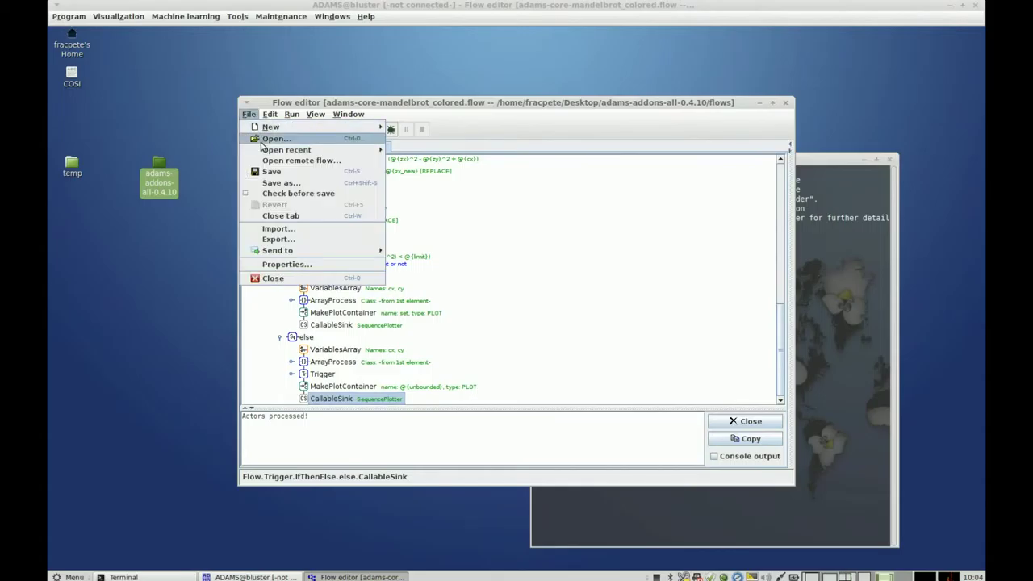
left_click(288, 216)
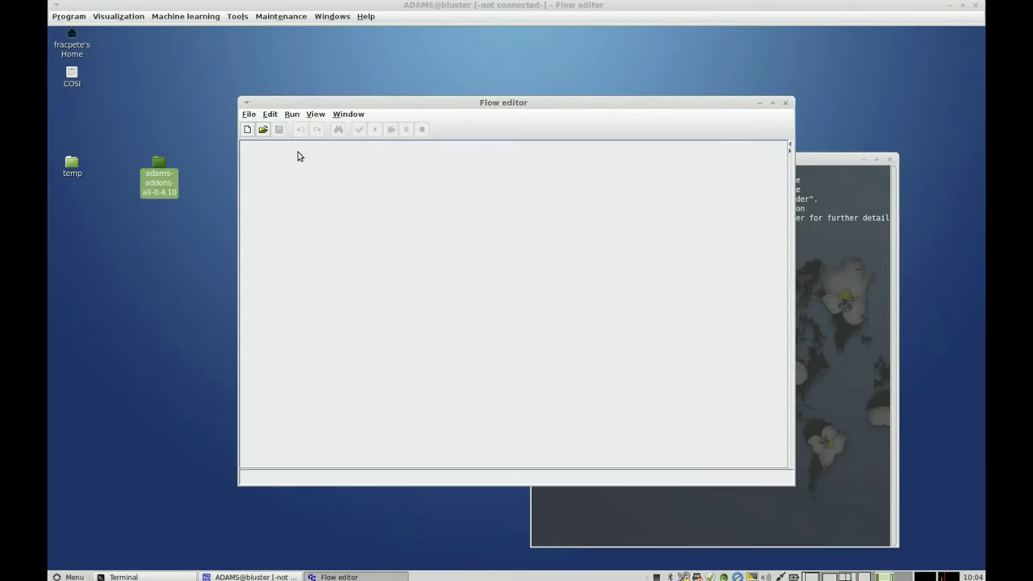
left_click(249, 118)
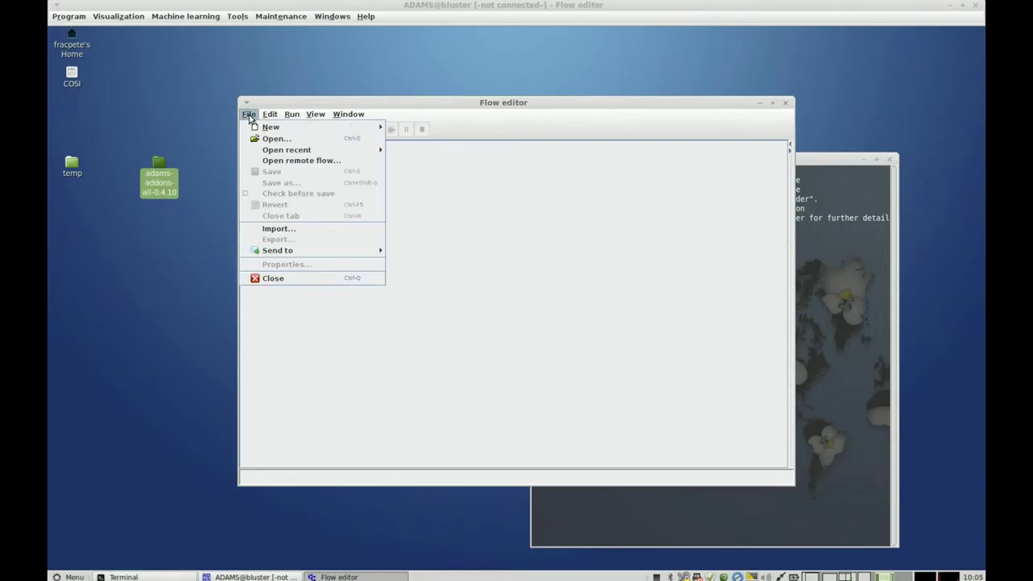
left_click(267, 139)
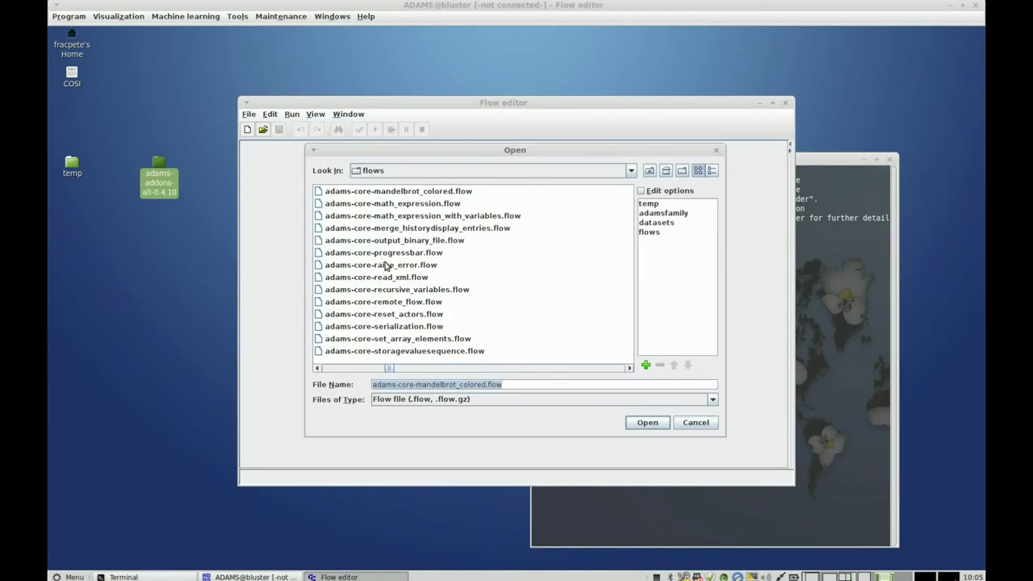
left_click_drag(389, 369, 335, 371)
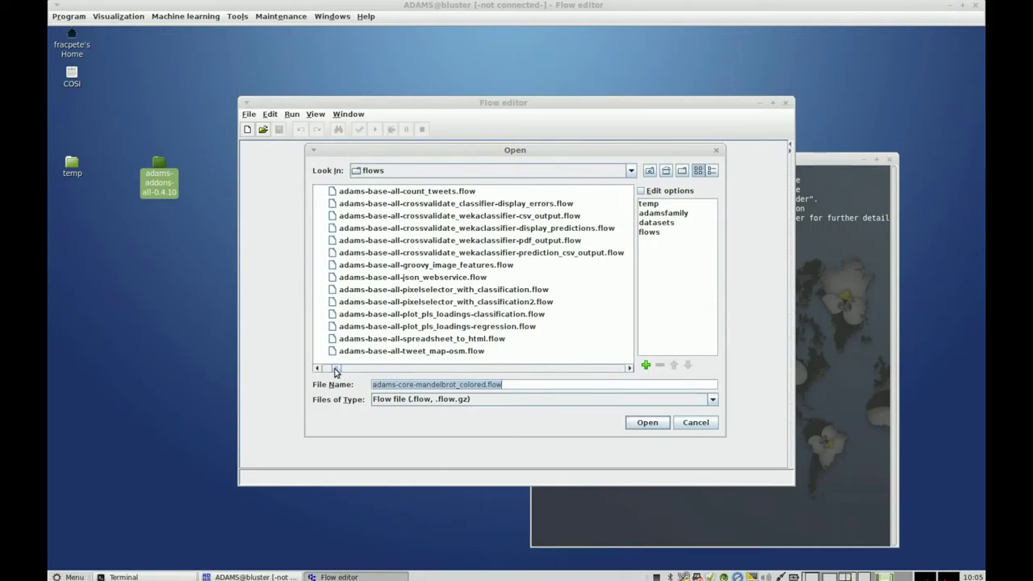
left_click(472, 327)
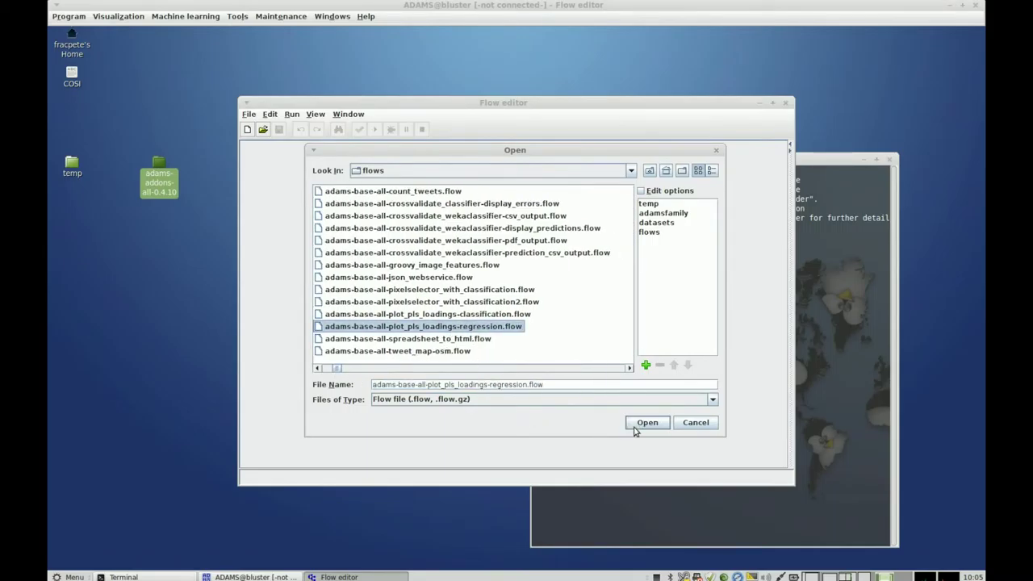
left_click(644, 422)
Step: Expand the CallableActors and Branch actors together with the plot errors and plot loadings sub-flows
left_click(259, 181)
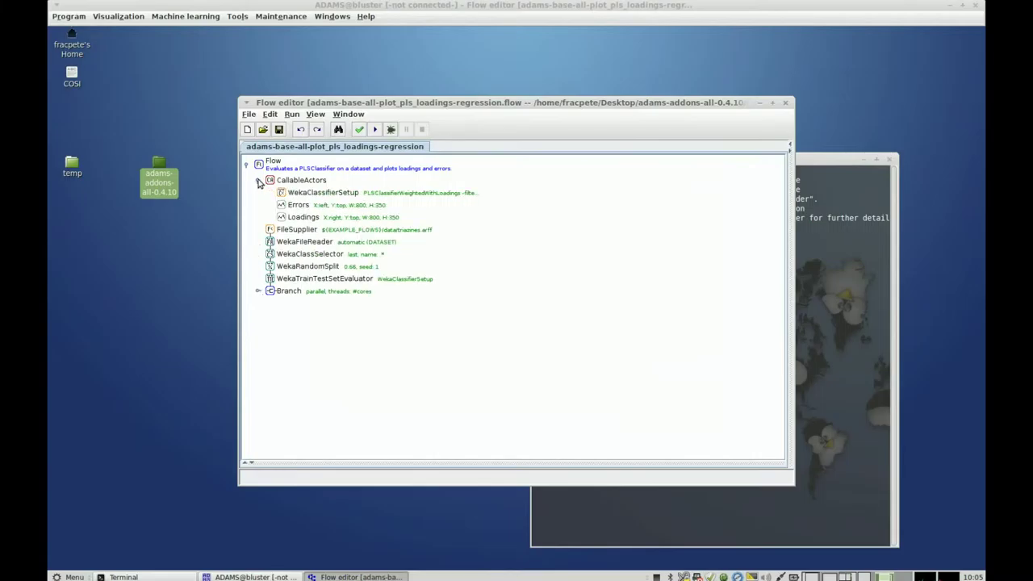
left_click(257, 291)
left_click(269, 302)
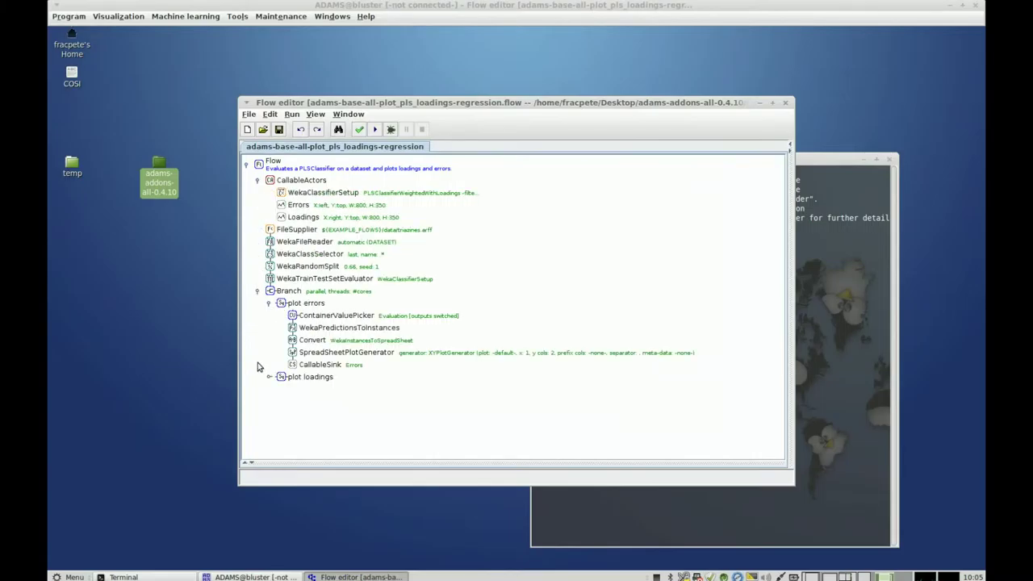
left_click(269, 377)
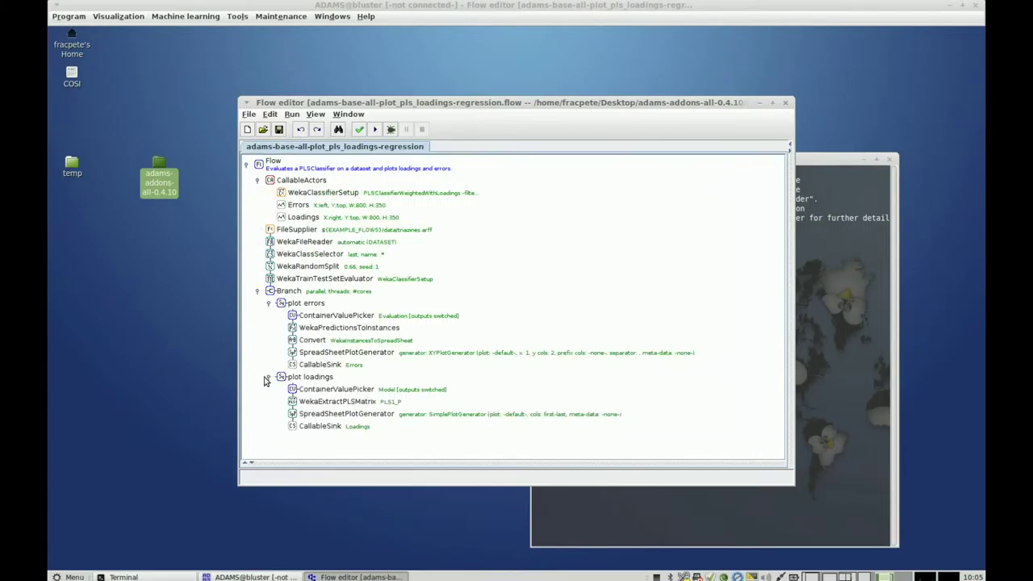
Step: Change the Branch actor's numThreads so it runs sequentially, and expand the plot errors and plot loadings sub-flows again
double_click(351, 293)
left_click(650, 341)
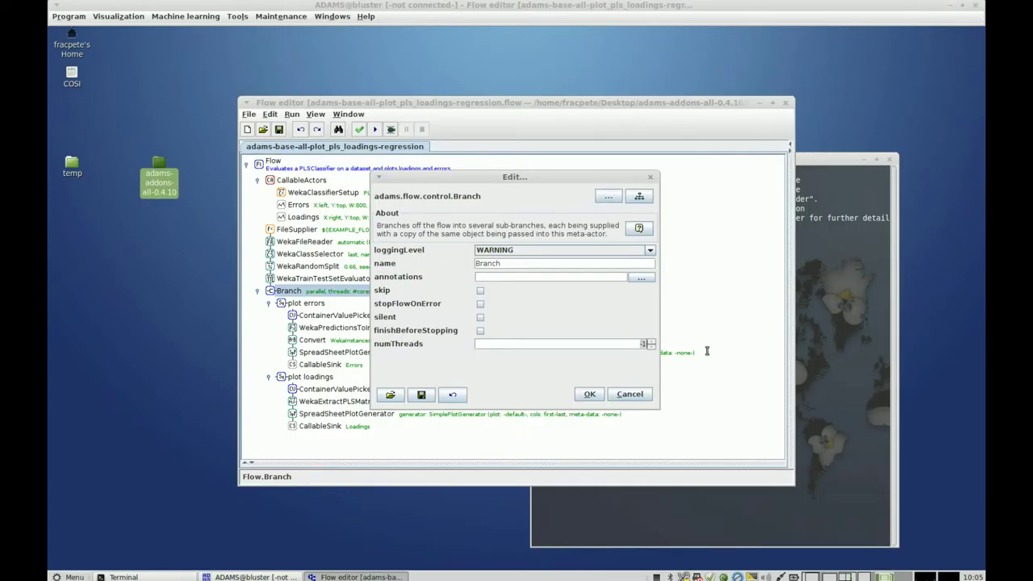
left_click(589, 394)
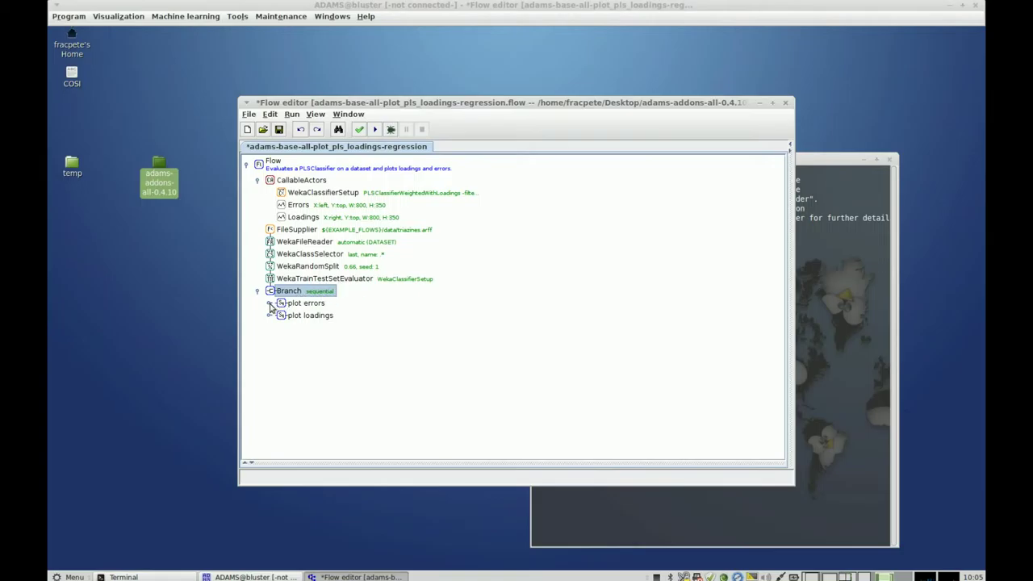
left_click(269, 304)
left_click(269, 376)
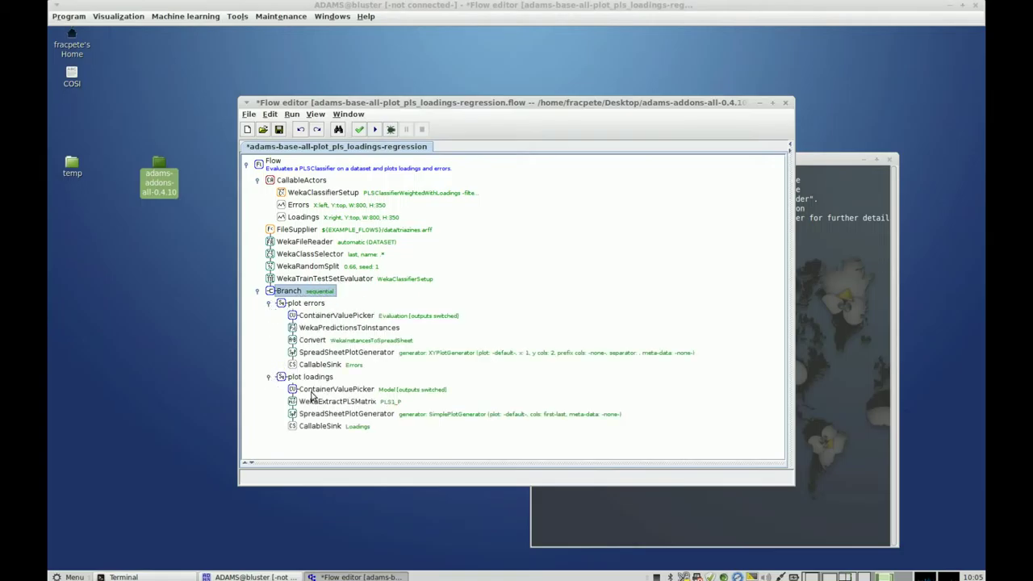
Step: Debug the flow, stepping as far as the WekaFileReader actor, and inspect the payload of its token
left_click(389, 131)
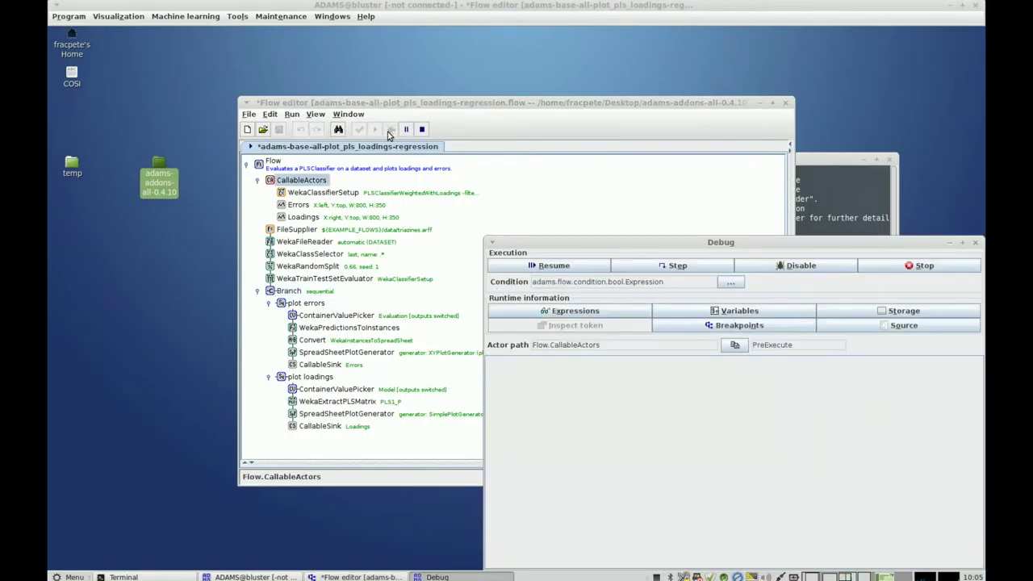
left_click(674, 267)
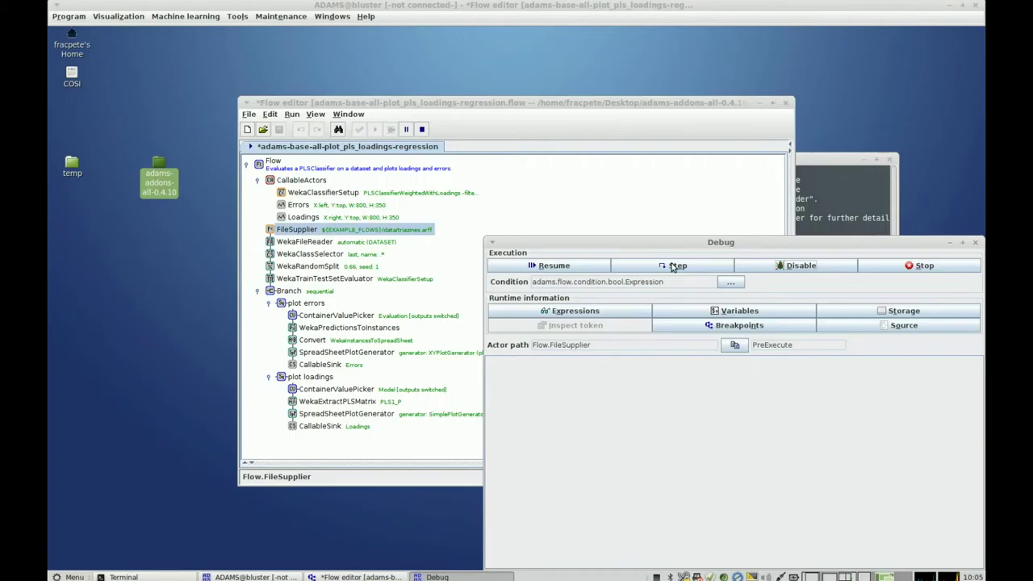
left_click(674, 267)
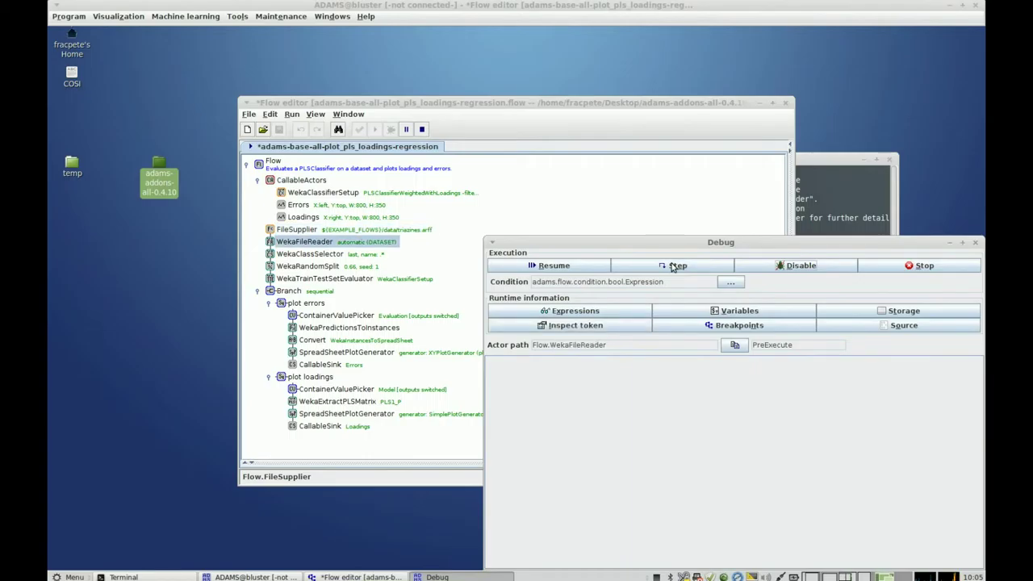
left_click(618, 325)
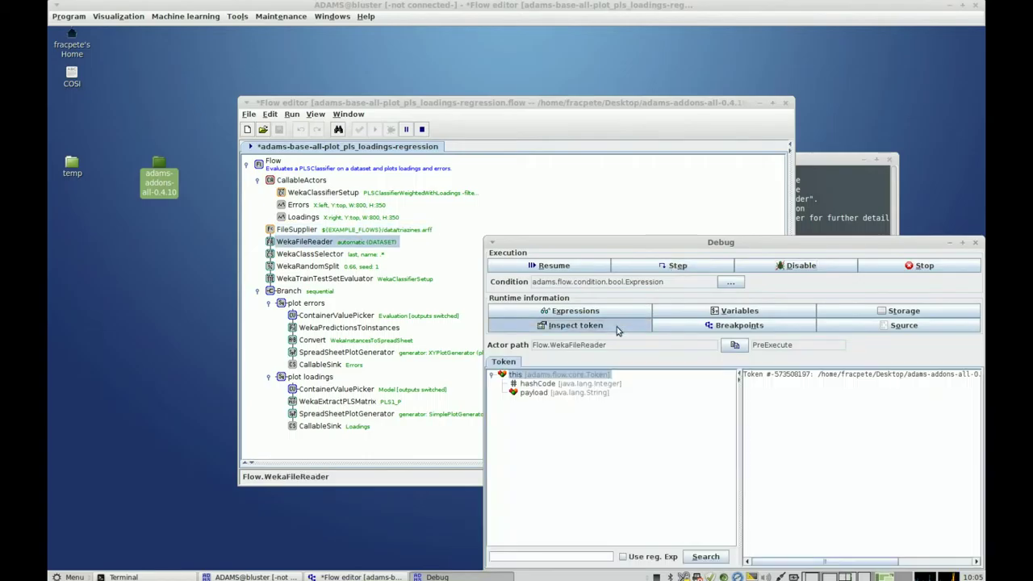
left_click(566, 393)
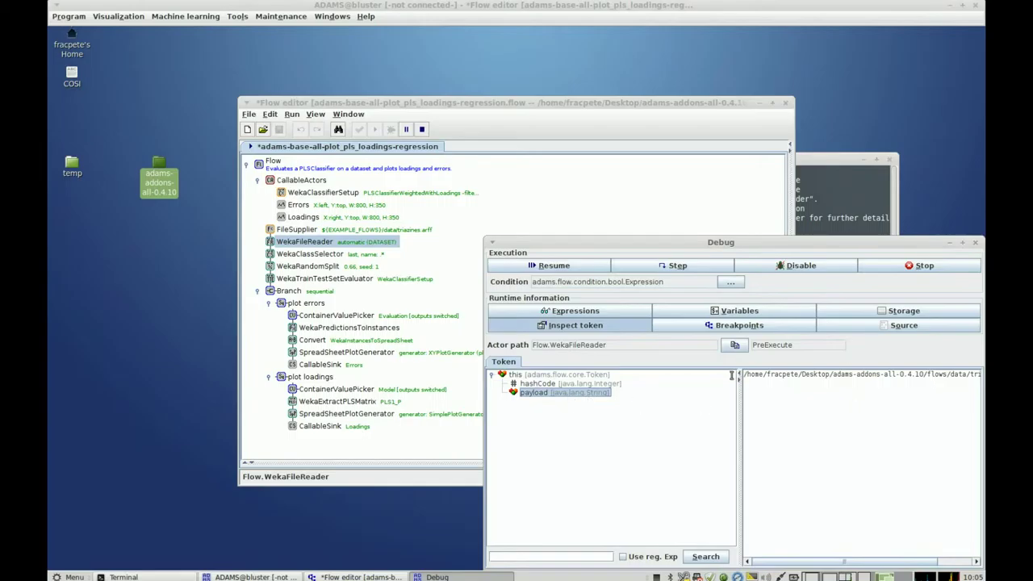
Step: Step on to the WekaClassSelector actor and copy the dataset payload of its token
left_click(667, 270)
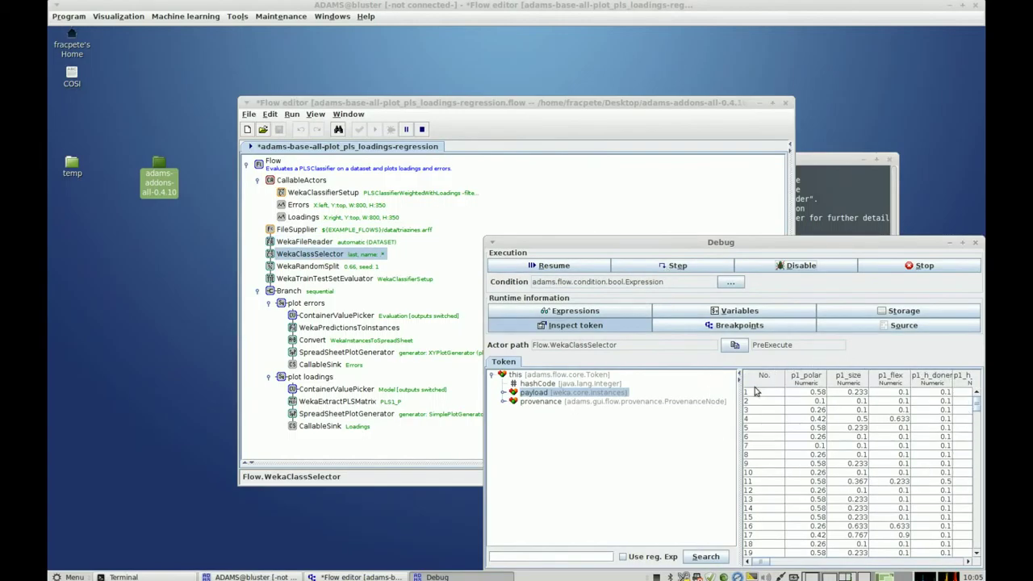
right_click(604, 393)
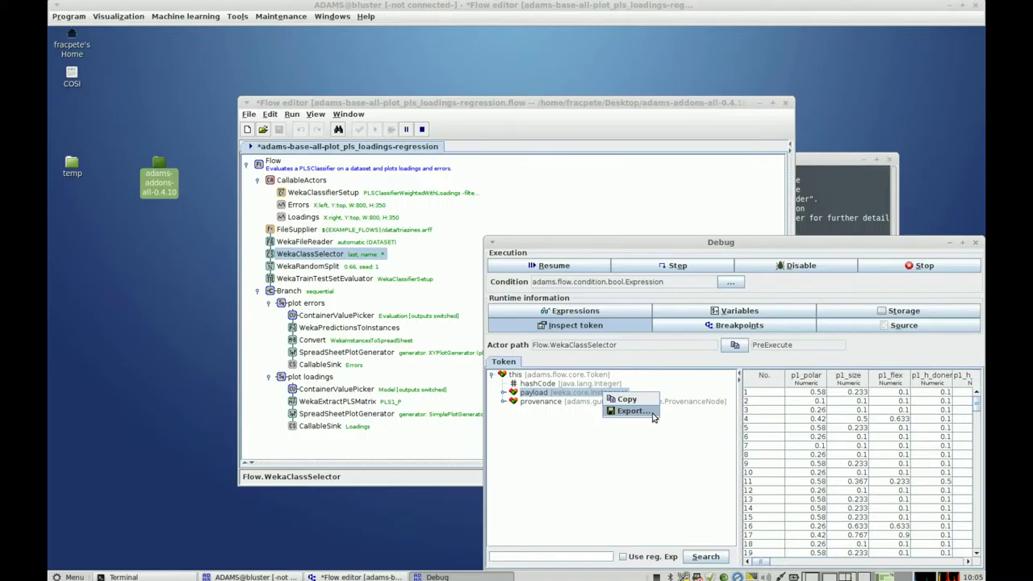
left_click(626, 400)
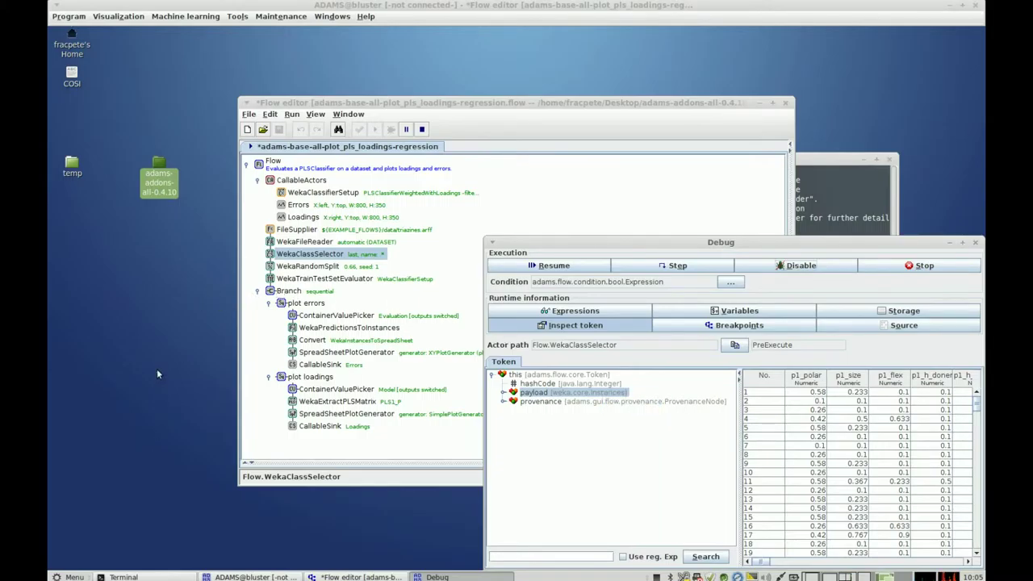
Step: Launch the gvim text editor
key("alt+F2")
type("g")
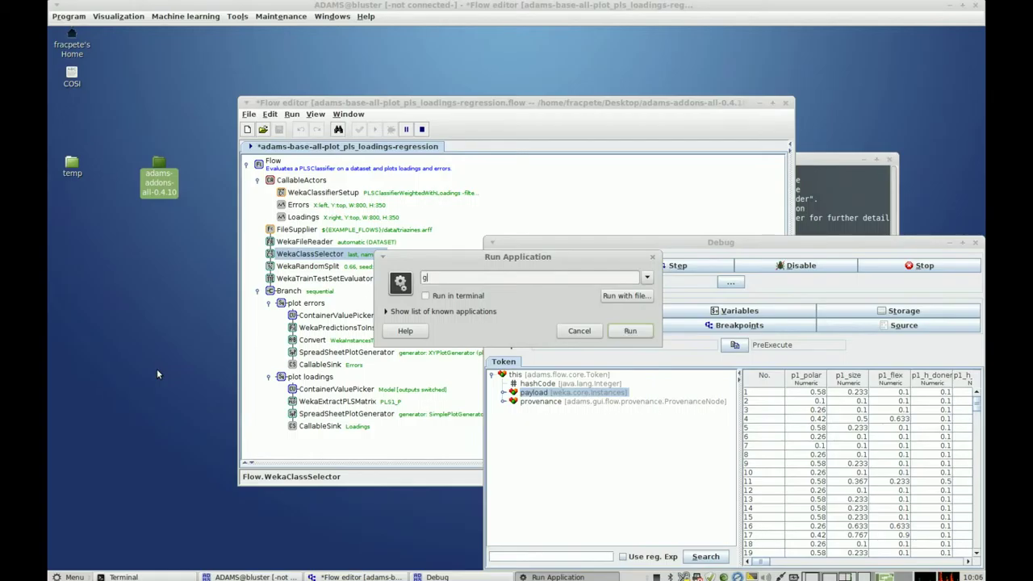
type("edit")
key("BackSpace")
key("BackSpace")
key("BackSpace")
key("BackSpace")
key("BackSpace")
type("gvim")
key("Return")
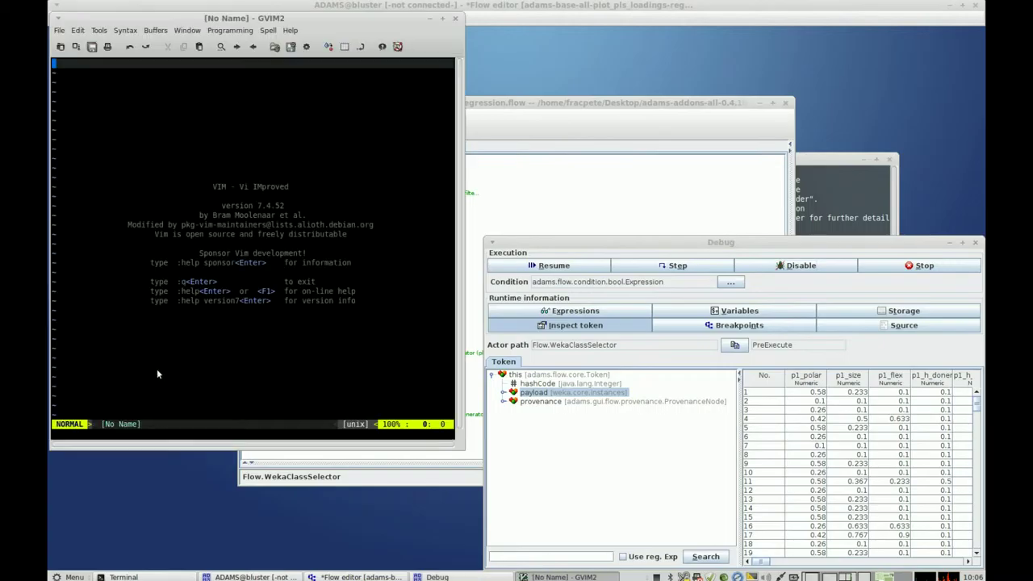
Step: Paste the copied dataset into the empty gvim buffer with line wrapping toggled by :set invwrap, and close the editor without saving
middle_click(70, 331)
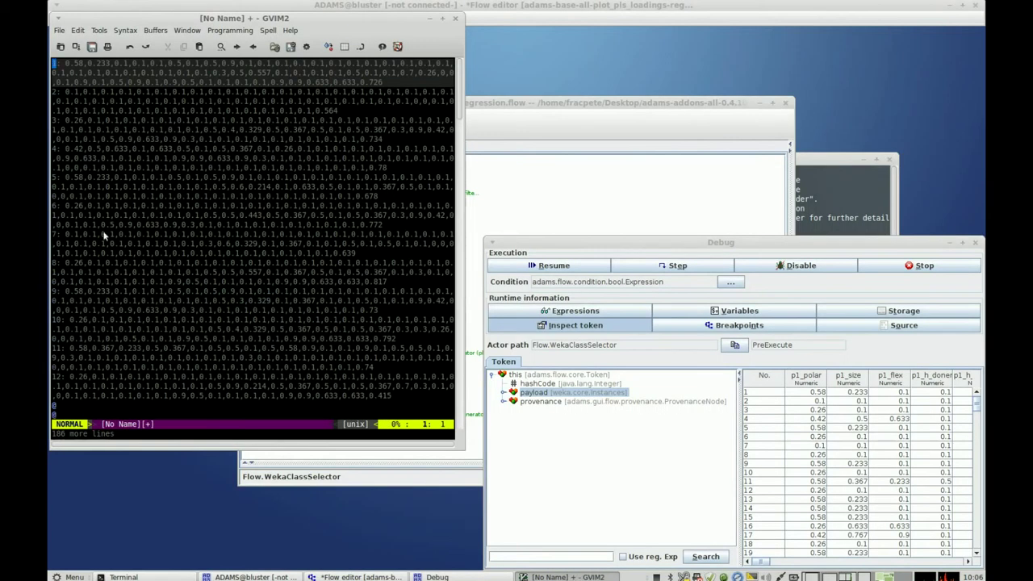
type(":set invwrap")
key("Return")
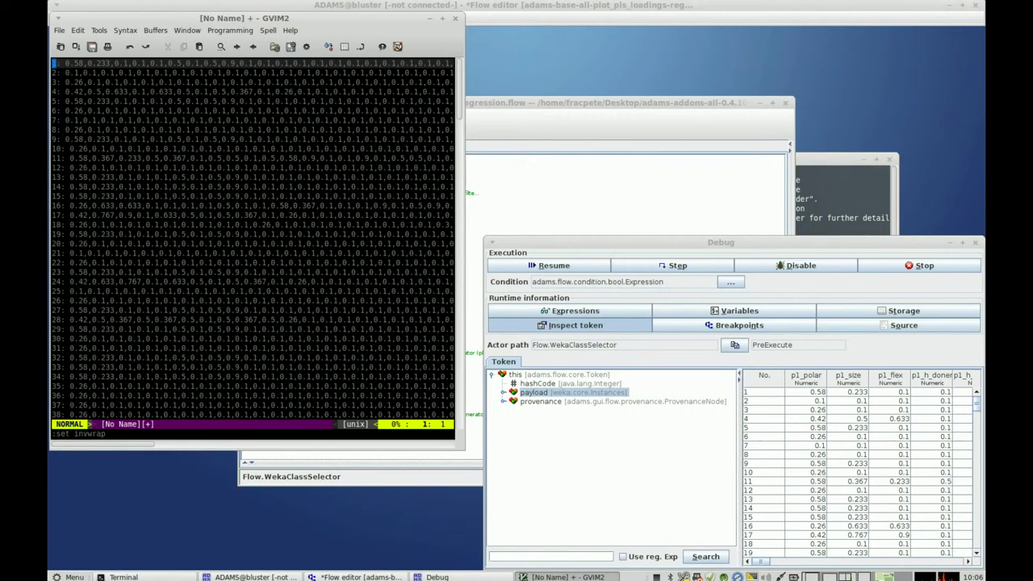
left_click_drag(459, 86, 464, 61)
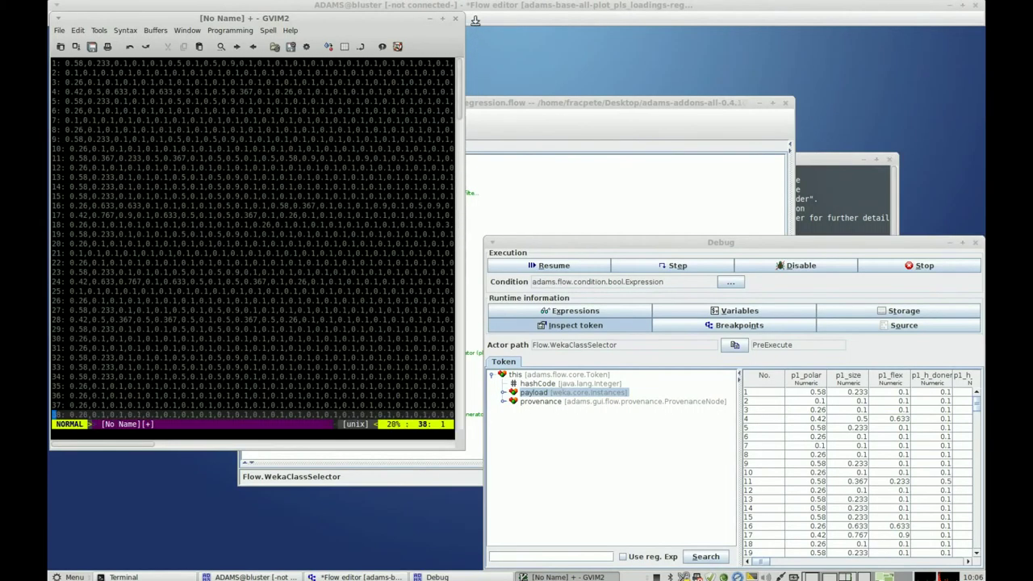
left_click(455, 19)
left_click(262, 273)
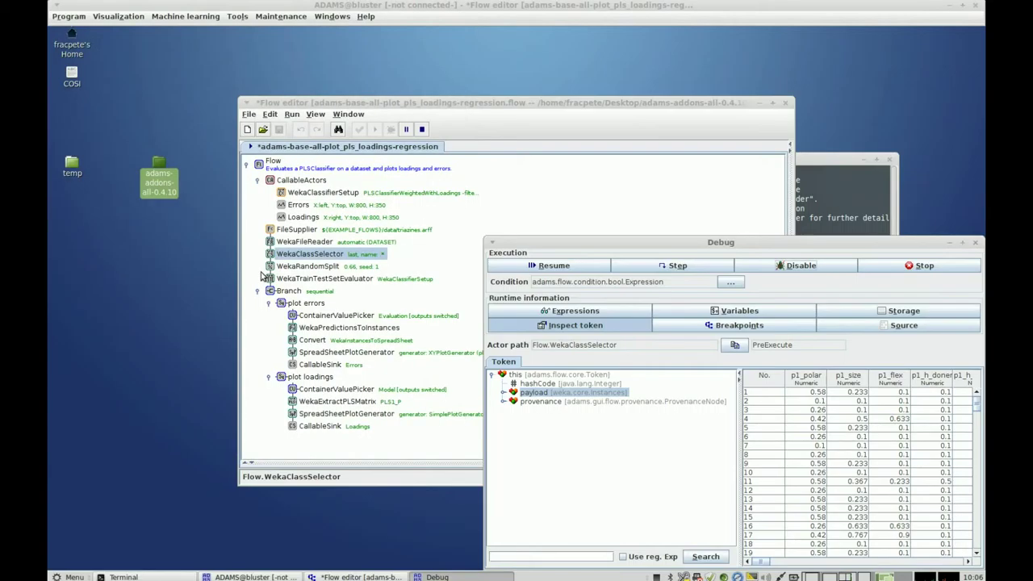
Step: Start exporting the token's payload as an ARFF file, choosing the Desktop folder as the save location
right_click(545, 394)
left_click(571, 412)
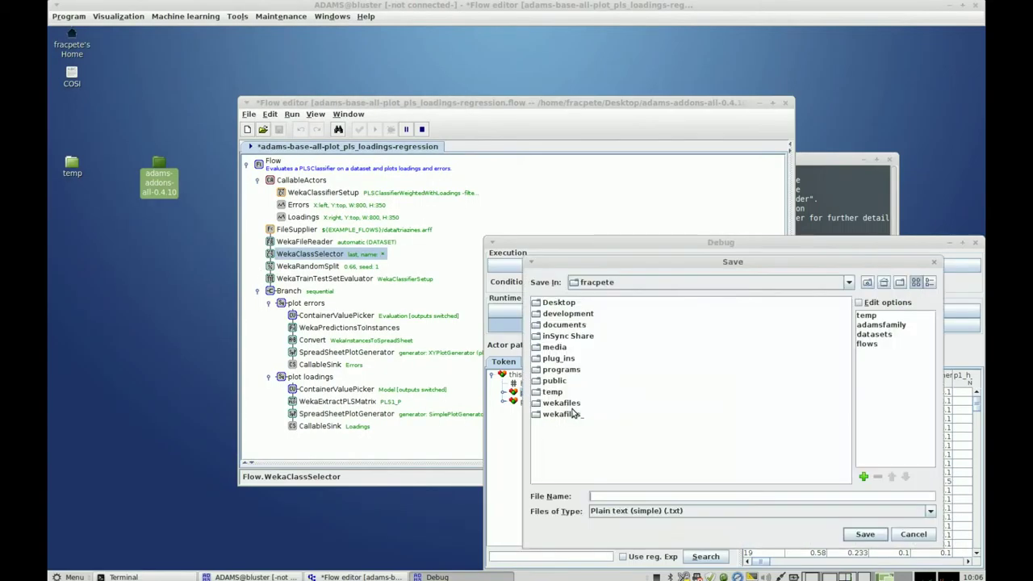
left_click(704, 510)
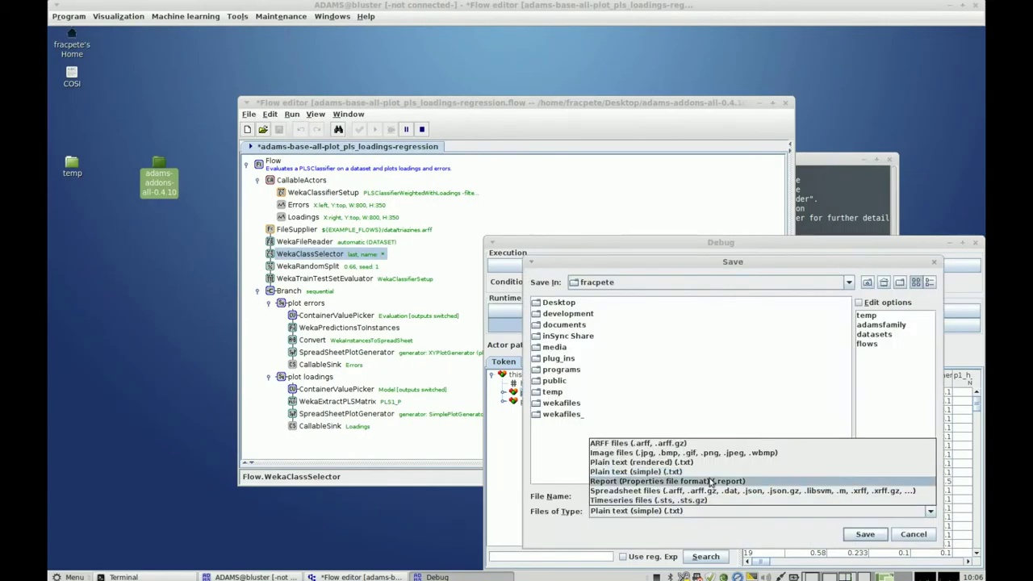
left_click(715, 445)
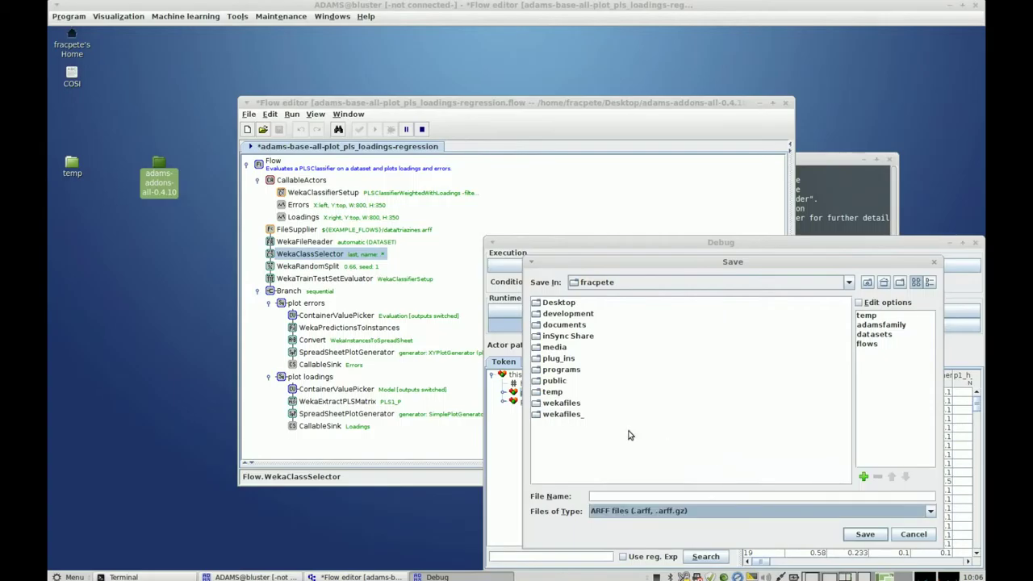
double_click(557, 302)
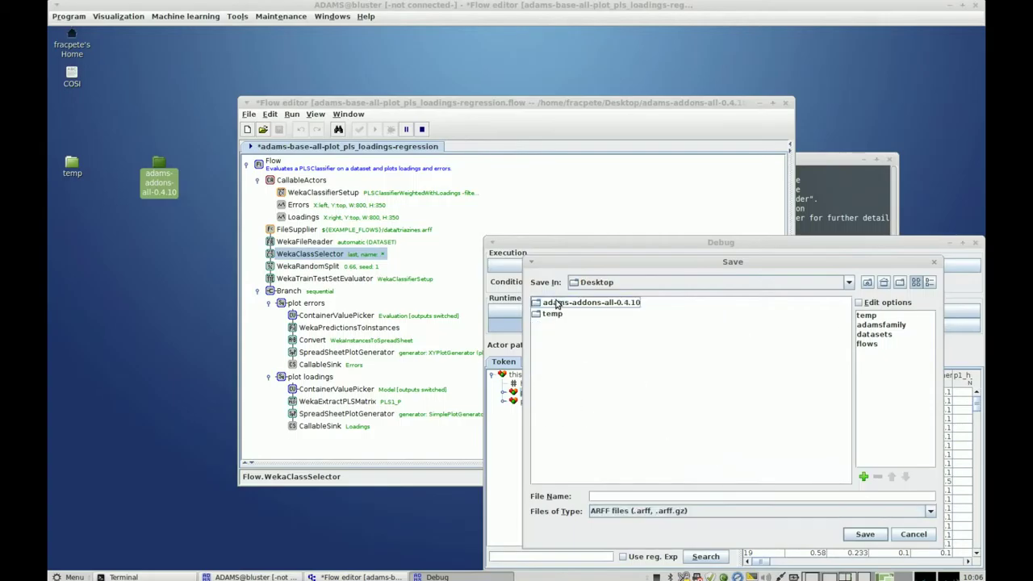